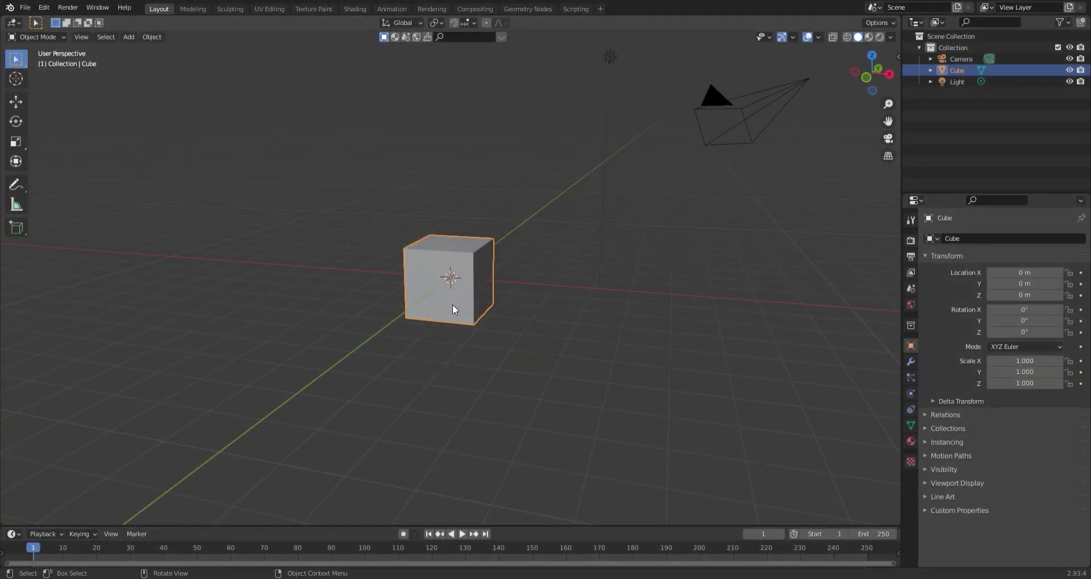
Step: Add a plane and scale it up as the corridor floor
key("shift+a")
left_click(398, 326)
key("s")
left_click(348, 298)
Step: Stretch the default cube along X into a long wall in top view
left_click(364, 278)
key("KP_7")
key("s")
key("x")
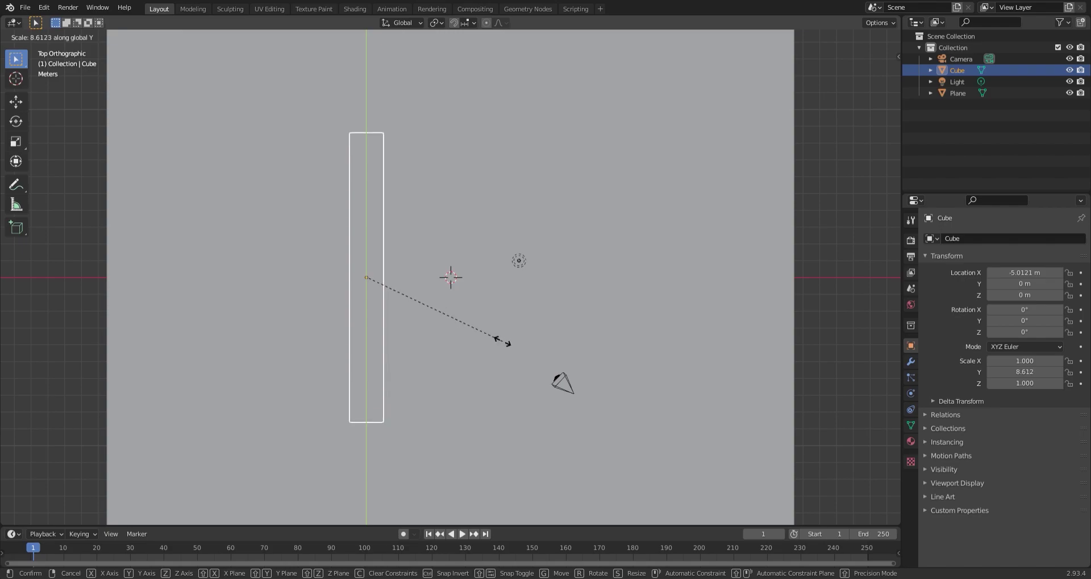
left_click(503, 341)
middle_click_drag(503, 341, 499, 284)
Step: Resize the wall in height, raise it onto the floor, and delete the Light
key("s")
key("z")
left_click(500, 284)
key("Delete")
key("g")
key("z")
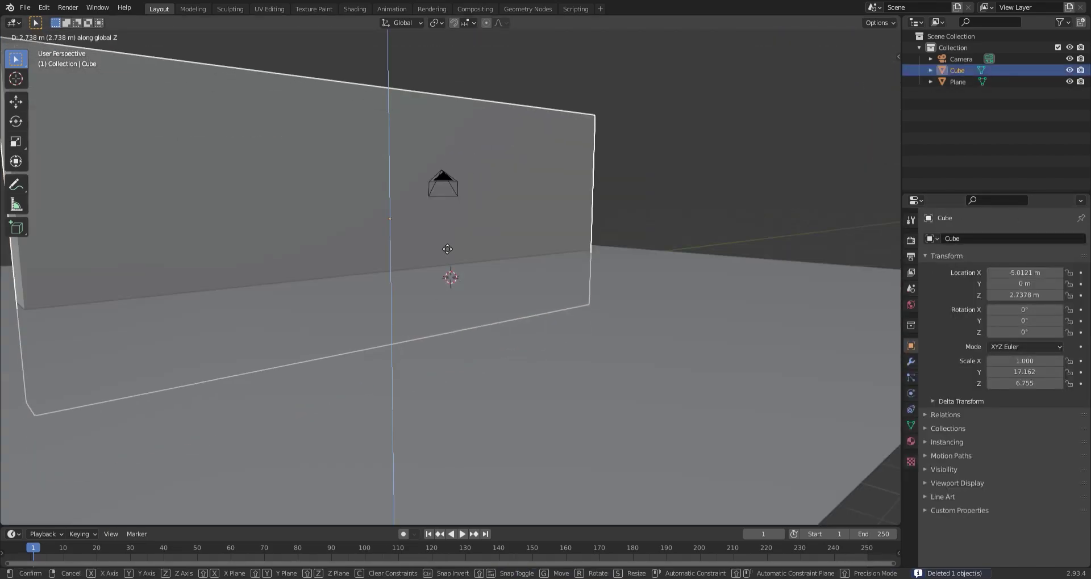
left_click(447, 248)
key("KP_7")
Step: Copy the wall block and shift the copy along X
key("g")
key("x")
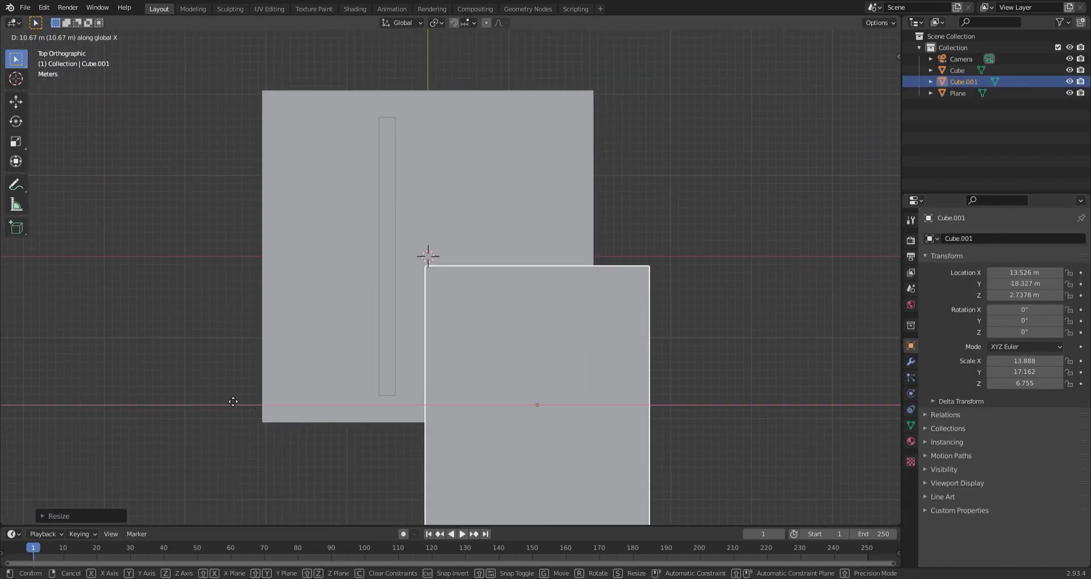
mouse_move(379, 301)
middle_mouse_down()
mouse_move(497, 240)
mouse_move(517, 370)
middle_mouse_up()
key("KP_7")
left_click_drag(565, 322, 572, 358)
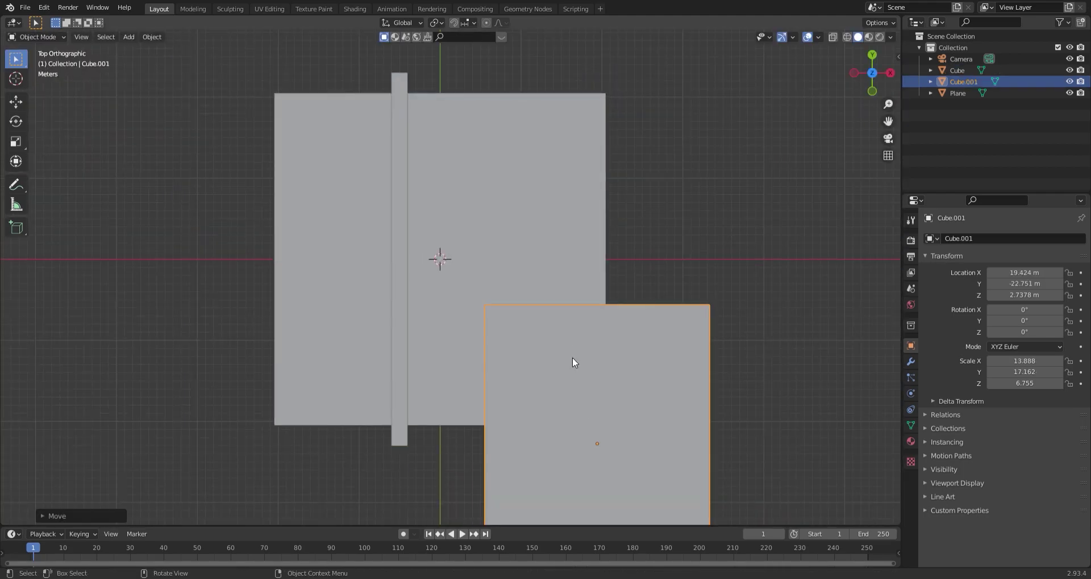
Step: Make another copy shortened along Y into a thin slab
key("s")
key("y")
left_click(628, 108)
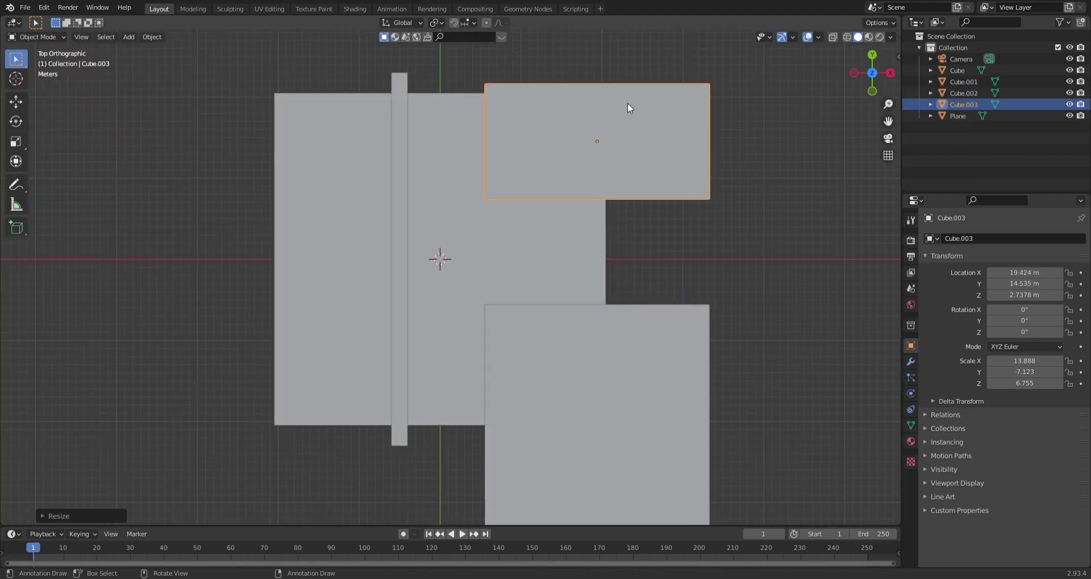
left_click(598, 193)
mouse_move(598, 193)
middle_mouse_down()
mouse_move(698, 176)
mouse_move(554, 216)
middle_mouse_up()
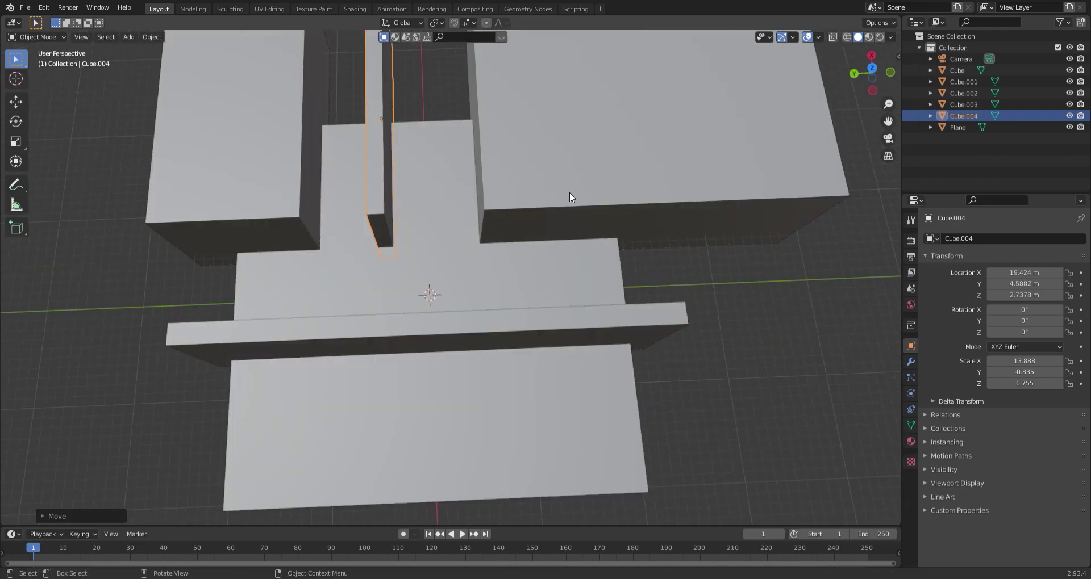
left_click_drag(554, 215, 617, 183)
key("KP_7")
middle_click_drag(600, 225, 598, 179)
Step: Select Cube.003 and undo to bring back the hidden long wall
left_click(451, 272)
scroll(489, 270, "up", 2)
middle_click_drag(489, 270, 500, 251)
key("ctrl+z")
key("KP_7")
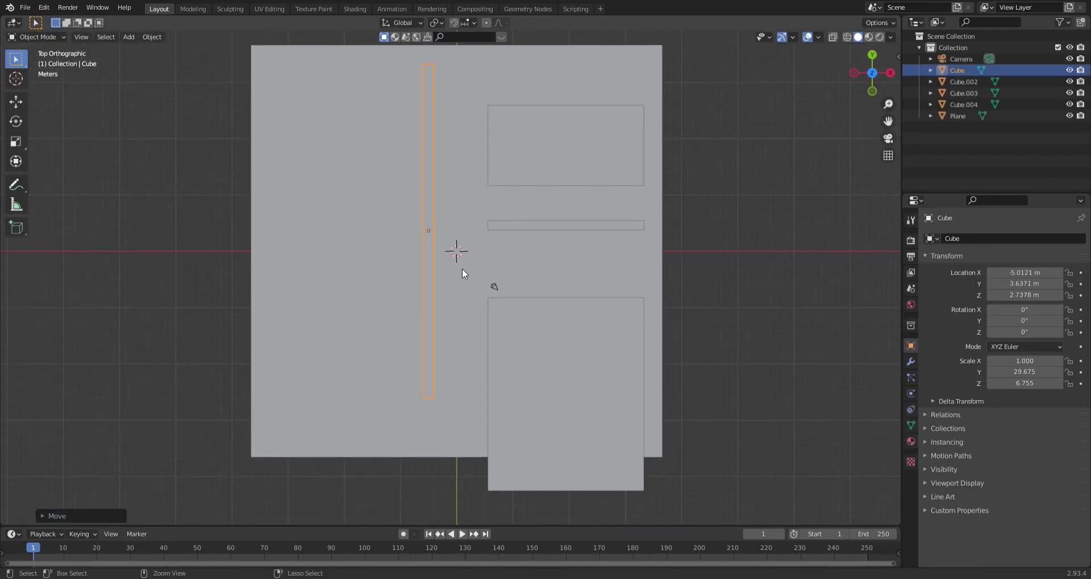
Step: Duplicate the long wall, delete the unwanted copy, and check Cube and Cube.004
key("shift+d")
mouse_move(635, 184)
middle_mouse_down()
mouse_move(726, 224)
mouse_move(335, 175)
middle_mouse_up()
key("Delete")
mouse_move(591, 214)
middle_mouse_down()
mouse_move(454, 265)
mouse_move(539, 269)
mouse_move(380, 176)
mouse_move(626, 316)
mouse_move(623, 400)
mouse_move(562, 298)
mouse_move(568, 323)
mouse_move(392, 347)
mouse_move(400, 340)
middle_mouse_up()
left_click(454, 261)
left_click(562, 297)
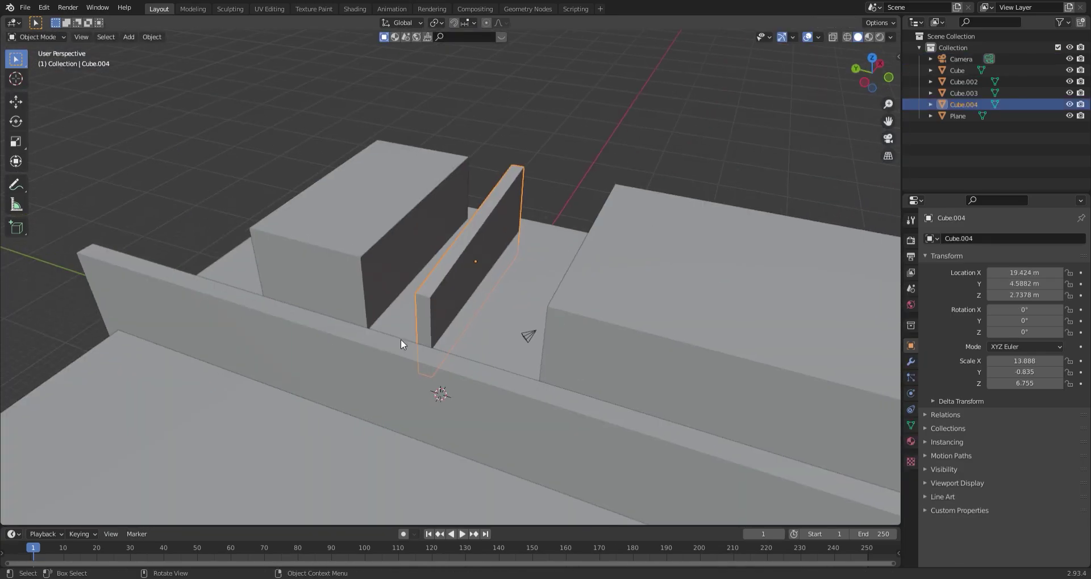
mouse_move(551, 344)
middle_mouse_down()
mouse_move(581, 275)
mouse_move(347, 308)
middle_mouse_up()
Step: Add a human metarig for scale and frame it with its transform values shown
key("shift+a")
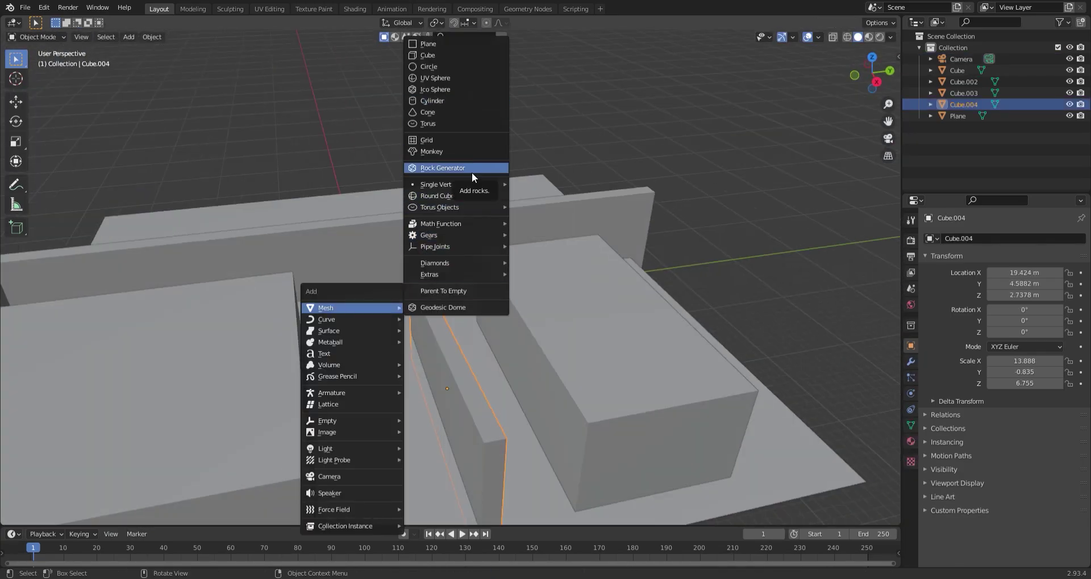
left_click(345, 356)
key("KP_Decimal")
key("n")
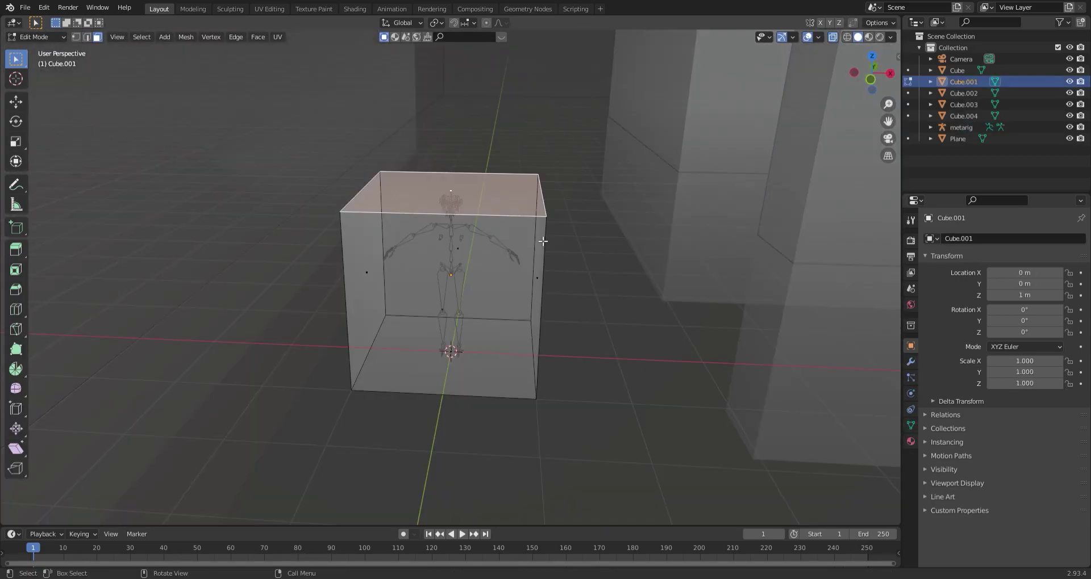
Step: Narrow the new cube along X in front view into a person-sized block
key("KP_1")
key("a")
key("s")
key("x")
left_click(525, 363)
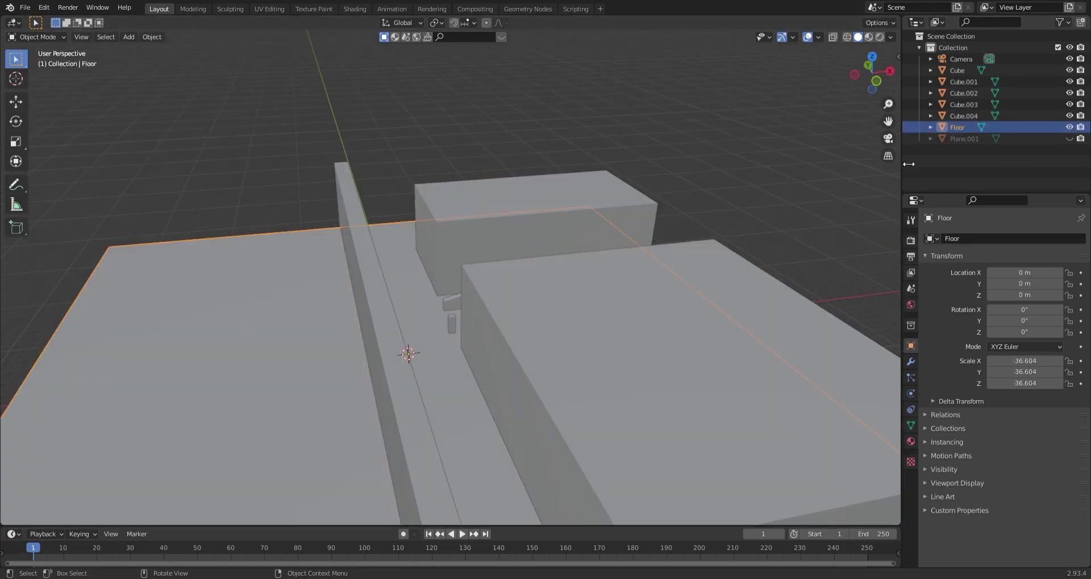
Step: Rename the long wall to Wall1 in the Outliner and start renaming the next cube
type("all1")
key("Return")
double_click(964, 71)
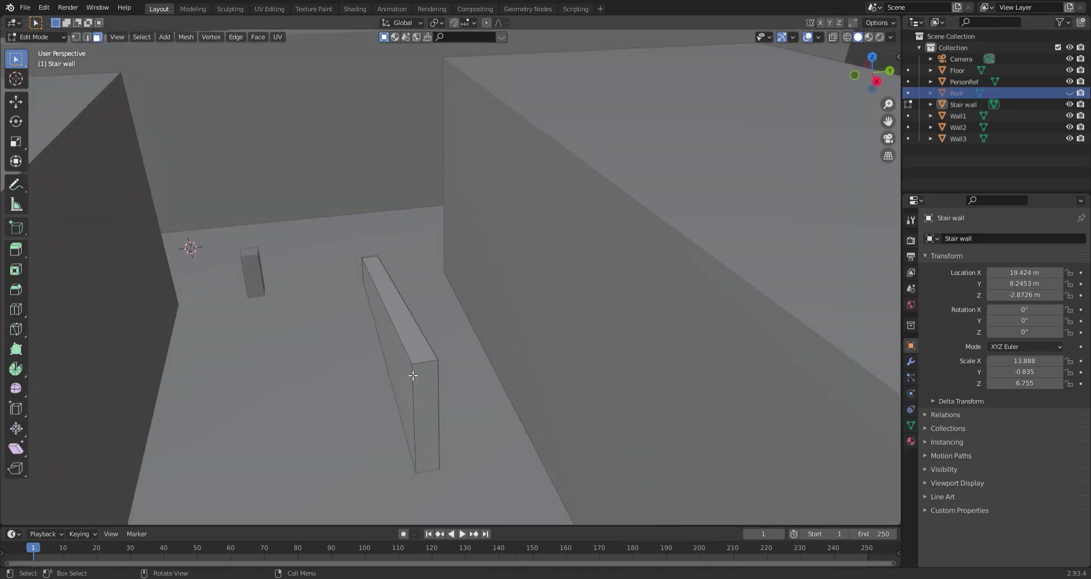
Step: Select a face of the stair wall, then view the corridor through the camera
left_click(412, 375)
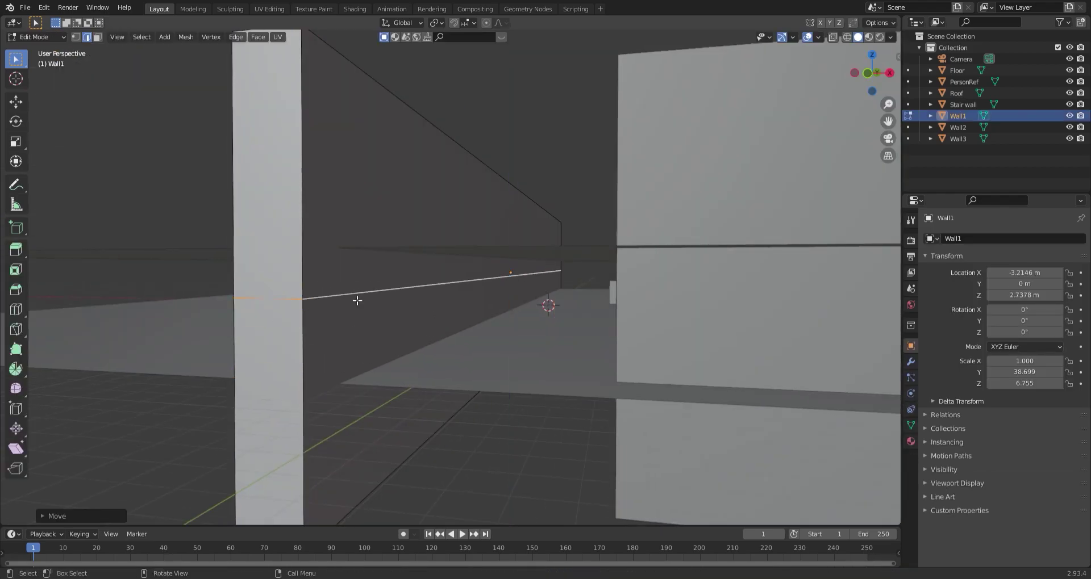
key("KP_0")
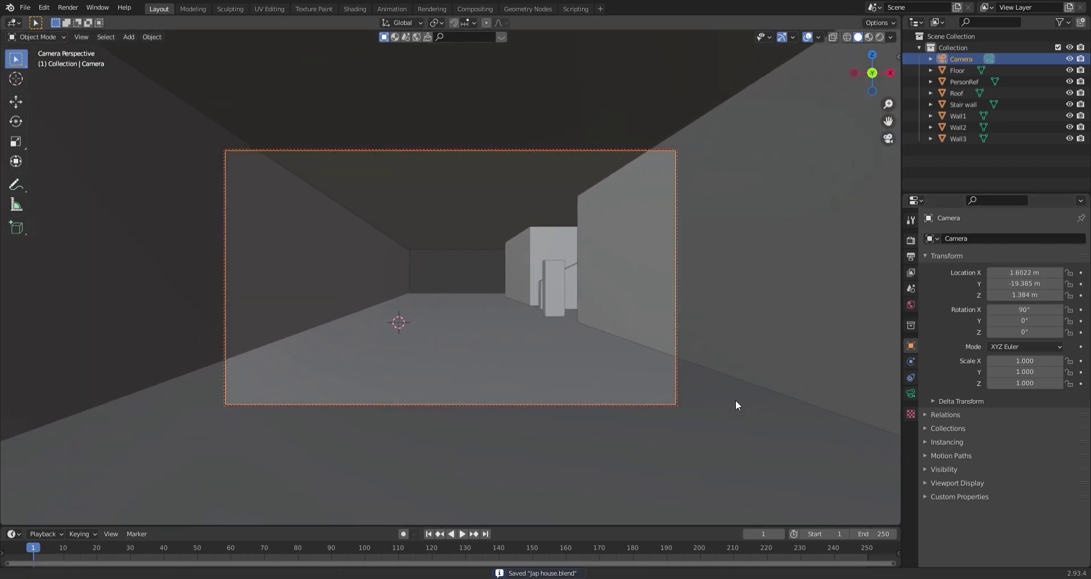
Step: Move Wall1 outward along X
left_click(434, 344)
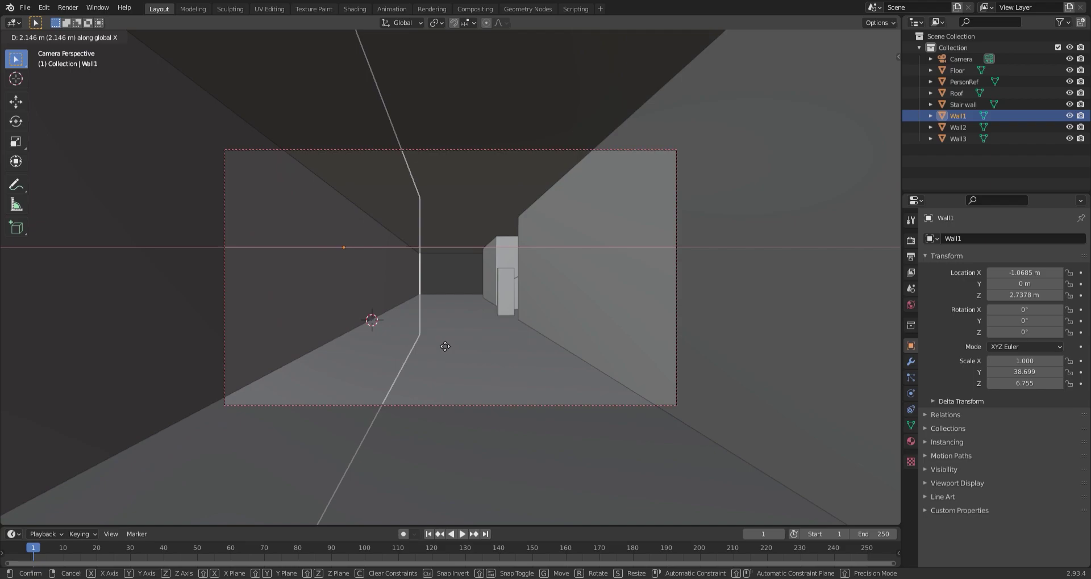
key("x")
key("g")
key("x")
left_click(504, 322)
middle_click_drag(504, 322, 558, 313)
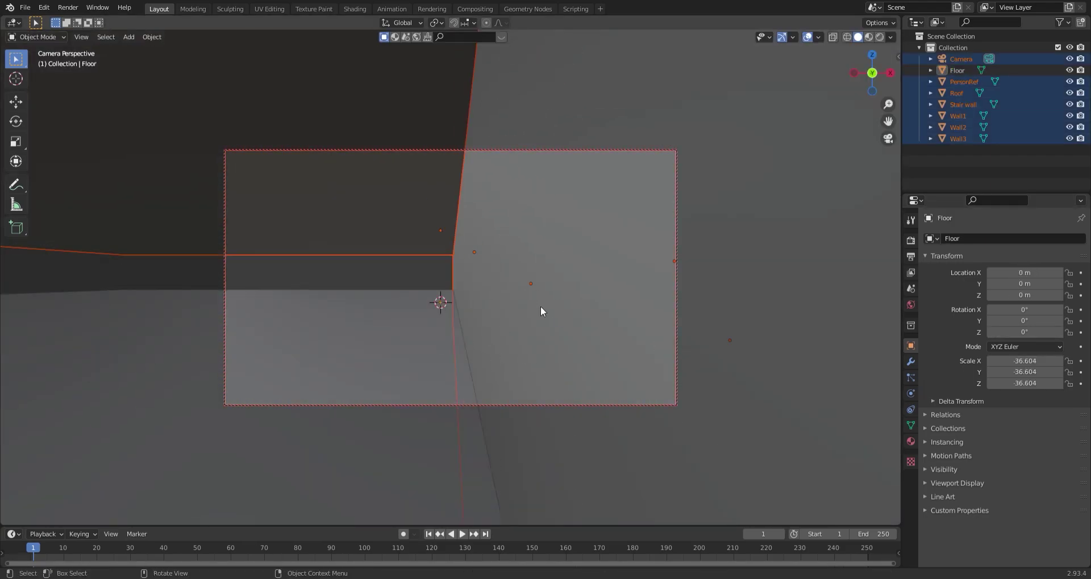
Step: Shift the walls and PersonRef sideways along X, leaving the floor and camera in place
key("g")
key("x")
key("Escape")
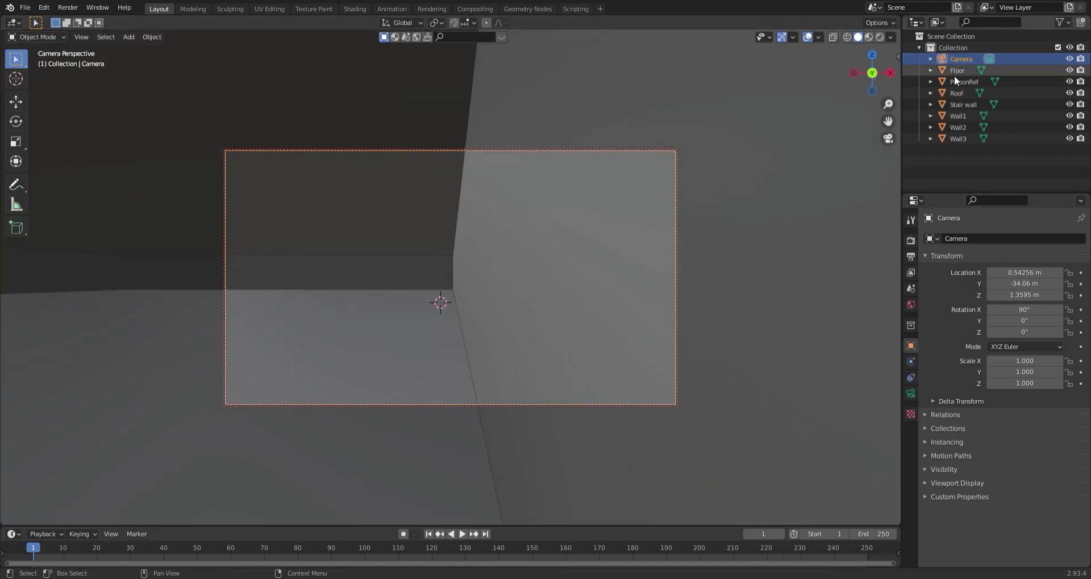
left_click(963, 82)
left_click(957, 138, "shift")
key("g")
key("x")
left_click(526, 312)
mouse_move(505, 315)
middle_mouse_down()
mouse_move(558, 321)
mouse_move(478, 309)
mouse_move(706, 325)
middle_mouse_up()
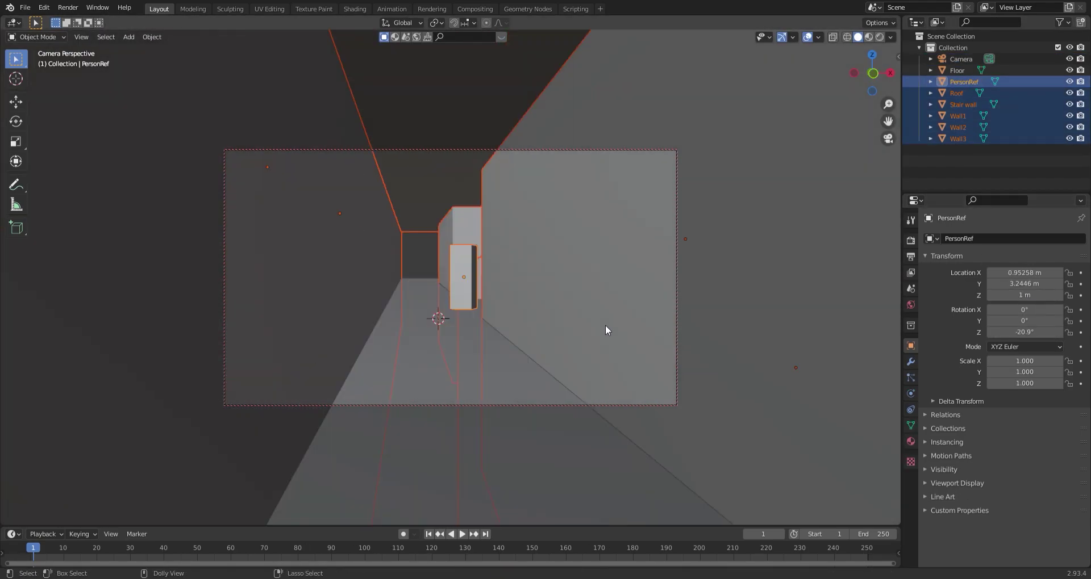
Step: Select the camera, then put Wall1 into Edit Mode
left_click(676, 327)
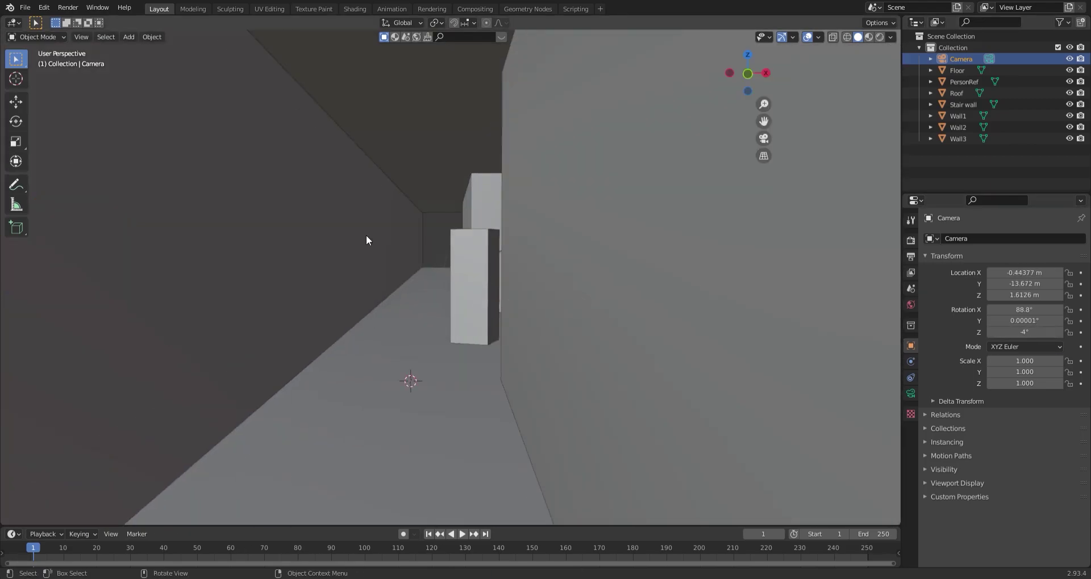
left_click(416, 229)
key("Tab")
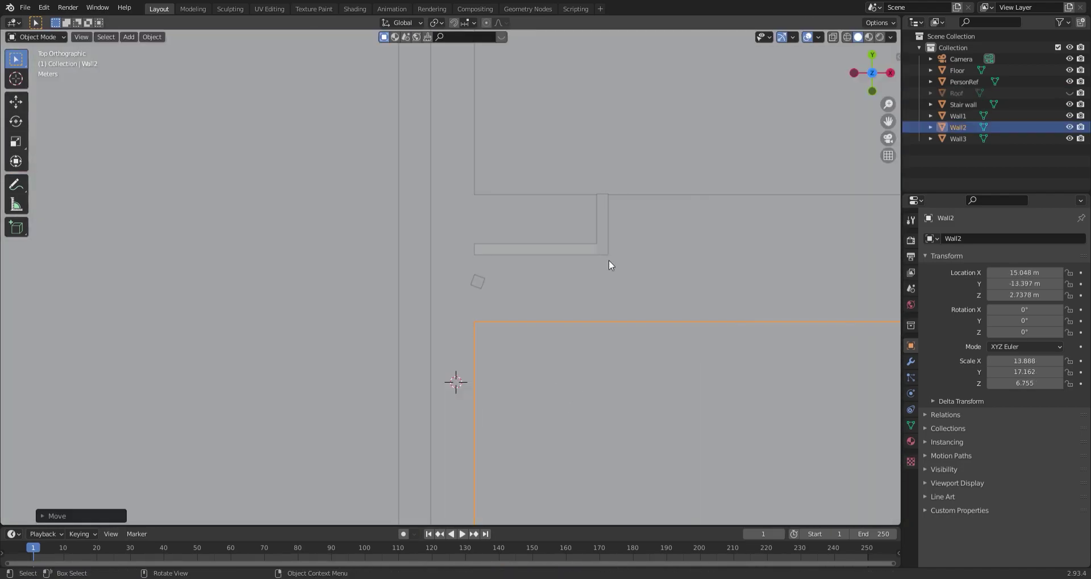
Step: Confirm PersonRef's new position and check the camera view with transform values shown
key("Return")
key("KP_0")
key("n")
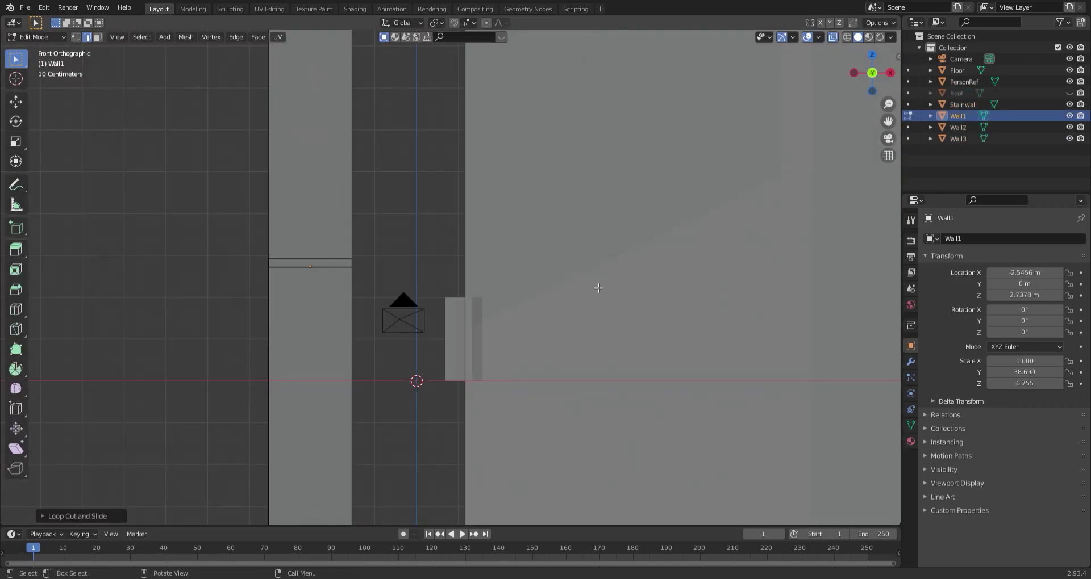
Step: In Right Ortho view, slide Wall1's edge loops along Y to outline a door panel
key("KP_3")
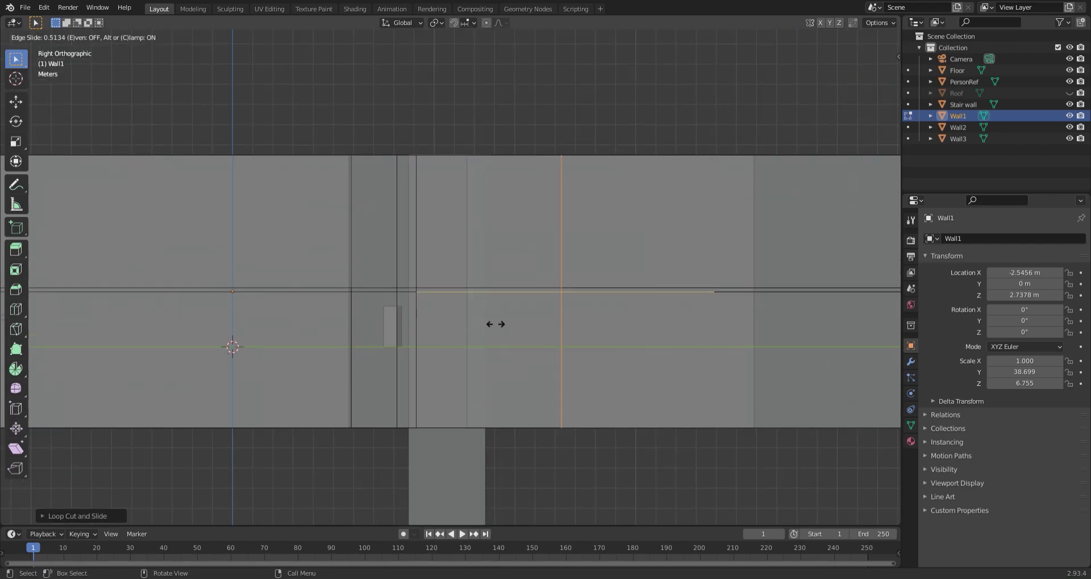
left_click(416, 350)
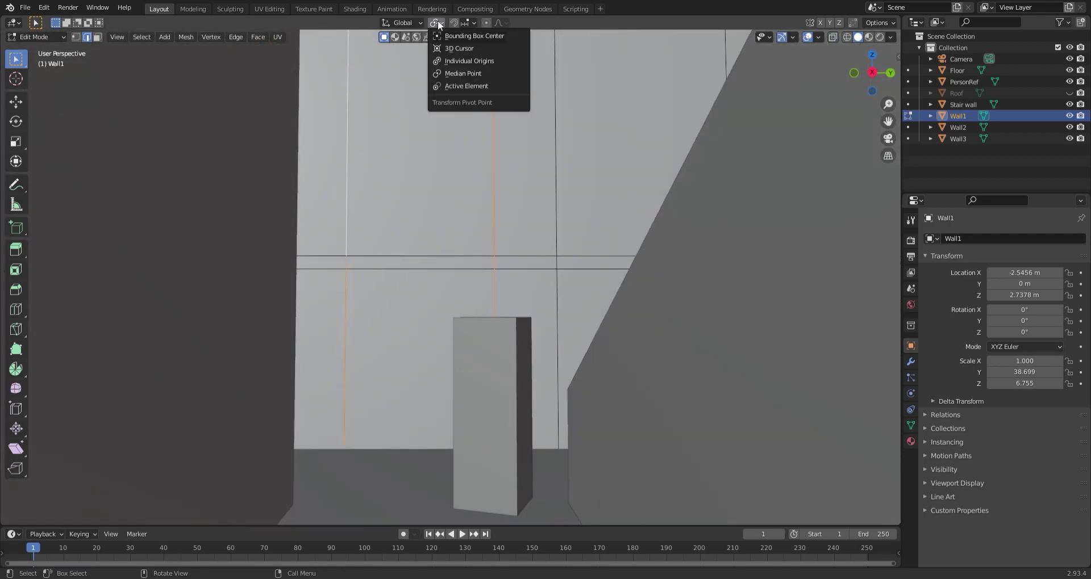
key("KP_3")
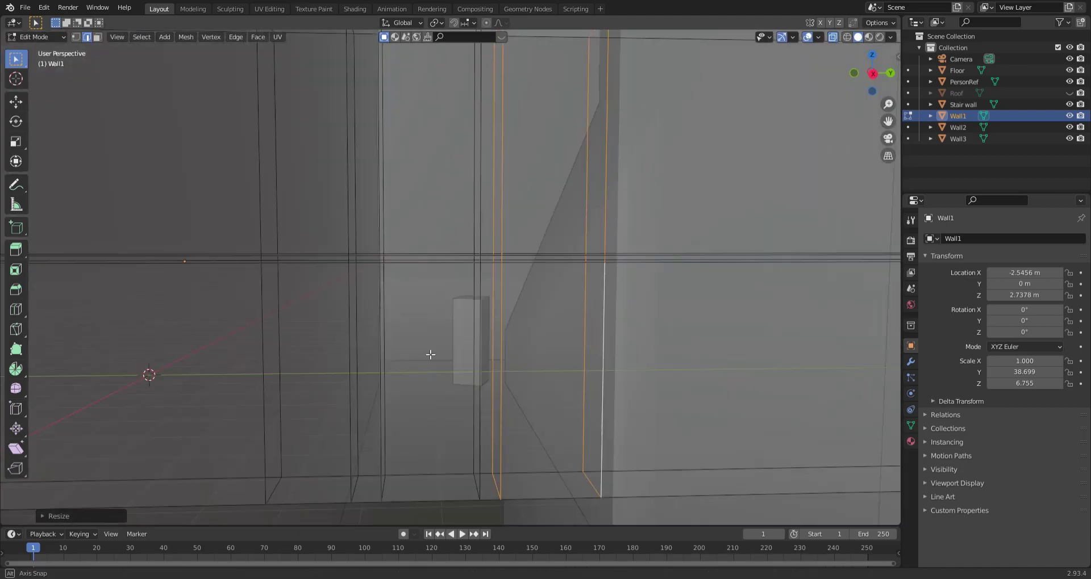
key("KP_3")
key("g")
key("y")
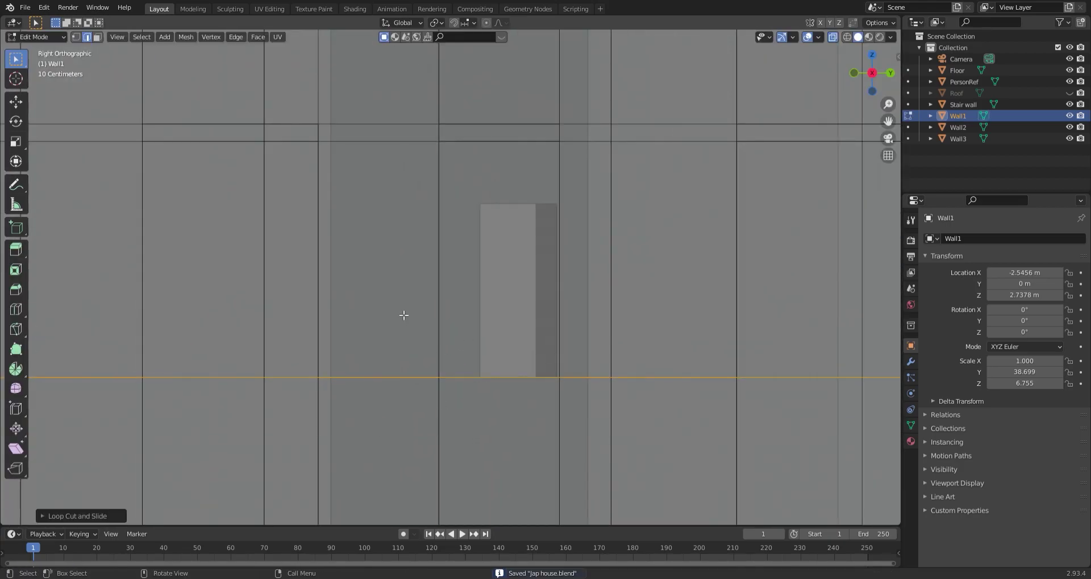
scroll(515, 253, "up", 3)
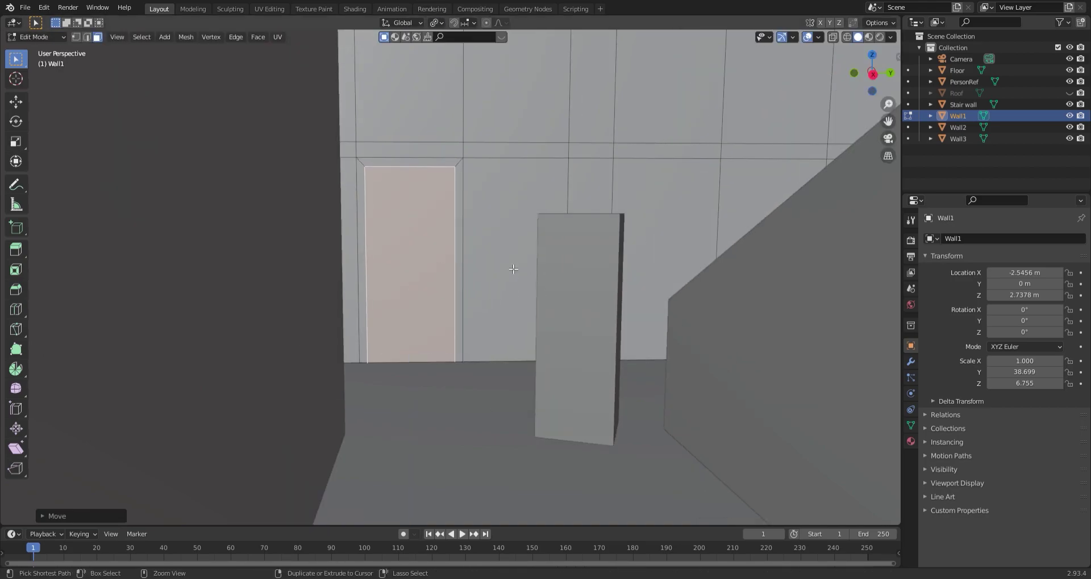
Step: Slide the door edge, merge the selected vertices, and select the door panel faces
key("g")
key("g")
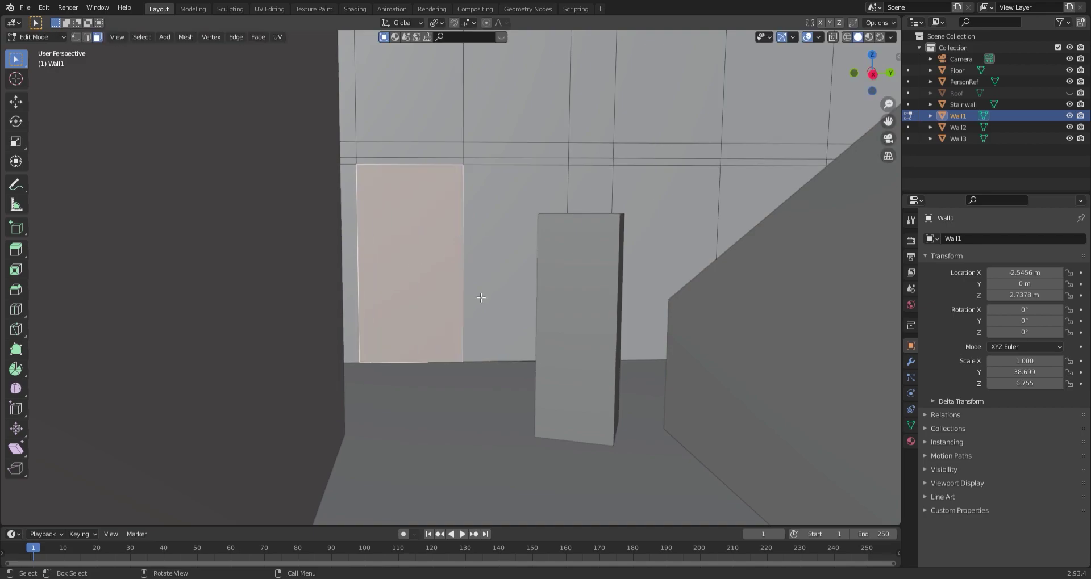
key("i")
scroll(406, 236, "up", 5)
key("F3")
type("merg")
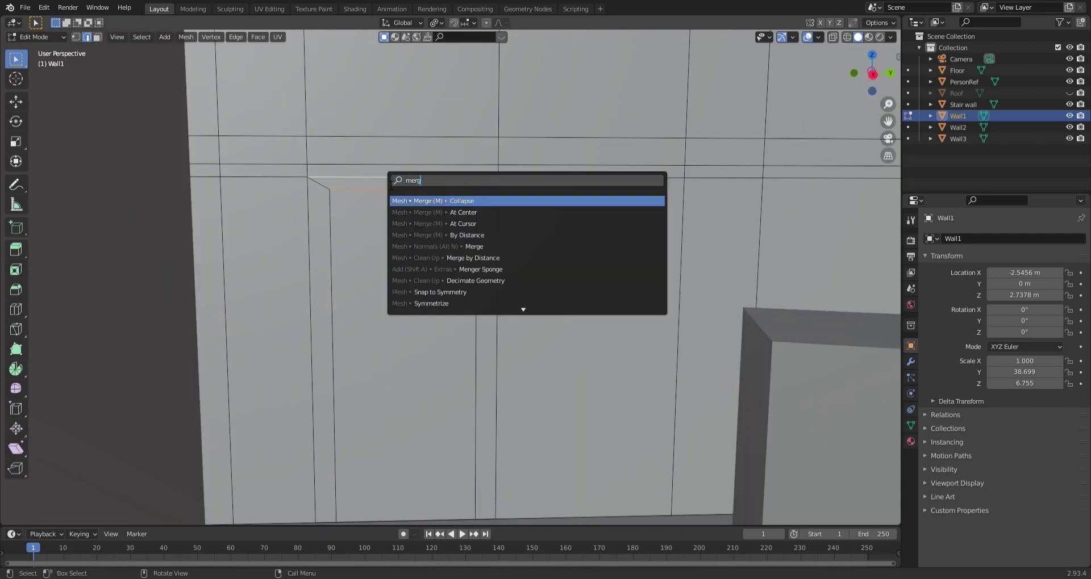
key("Return")
left_click(503, 248, "ctrl")
scroll(502, 249, "down", 1)
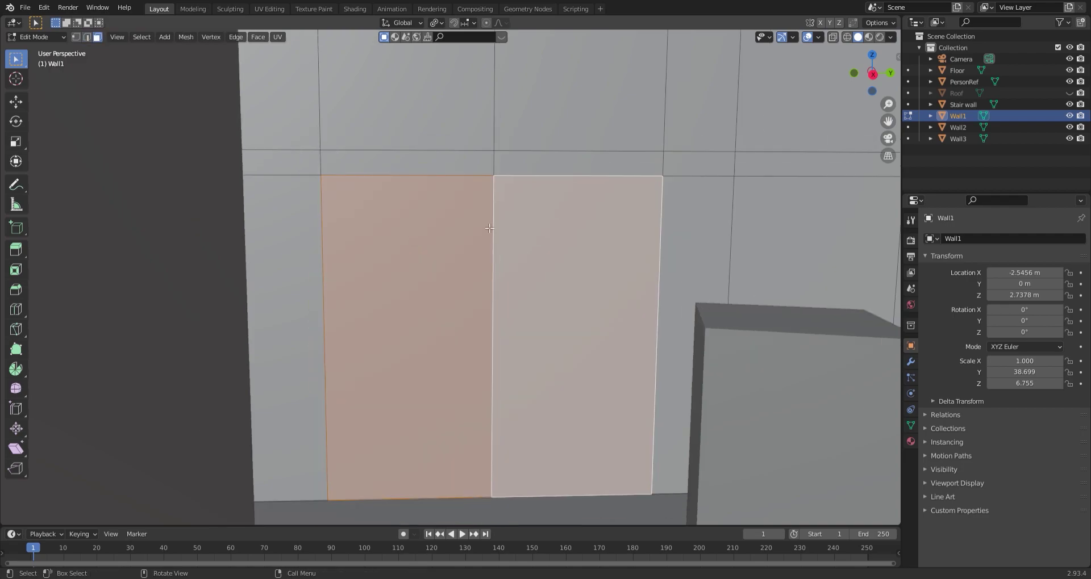
scroll(342, 329, "down", 3)
key("KP_3")
scroll(506, 306, "down", 2)
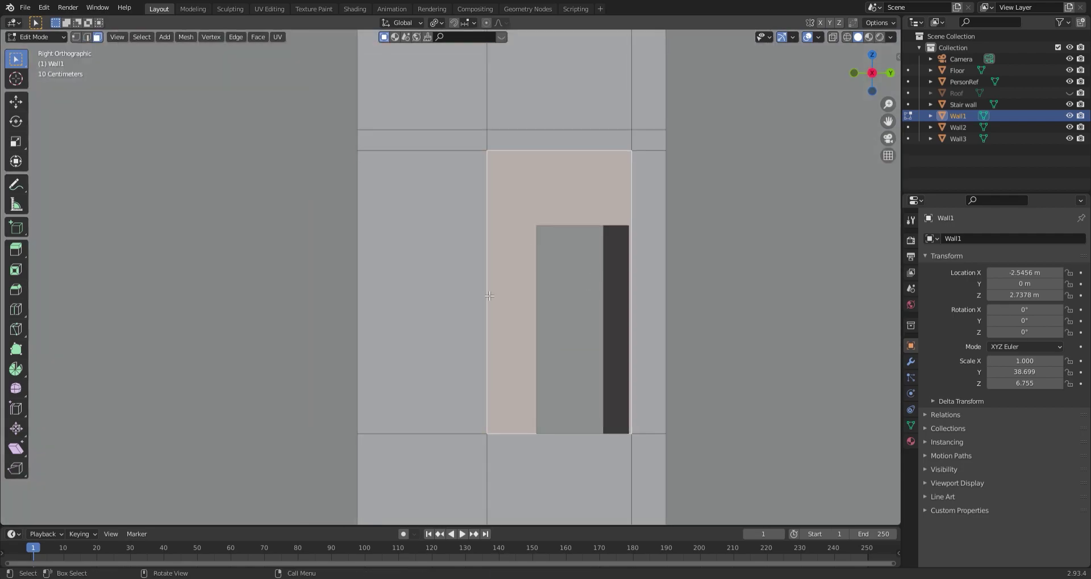
Step: Leave Edit Mode and duplicate PersonRef as PersonRef.001, sliding it along Y
key("Tab")
left_click(505, 307)
key("shift+d")
key("y")
left_click(472, 273)
Step: In wireframe Right Ortho view, slide PersonRef.001 along Y to the doorway position
left_click(890, 37)
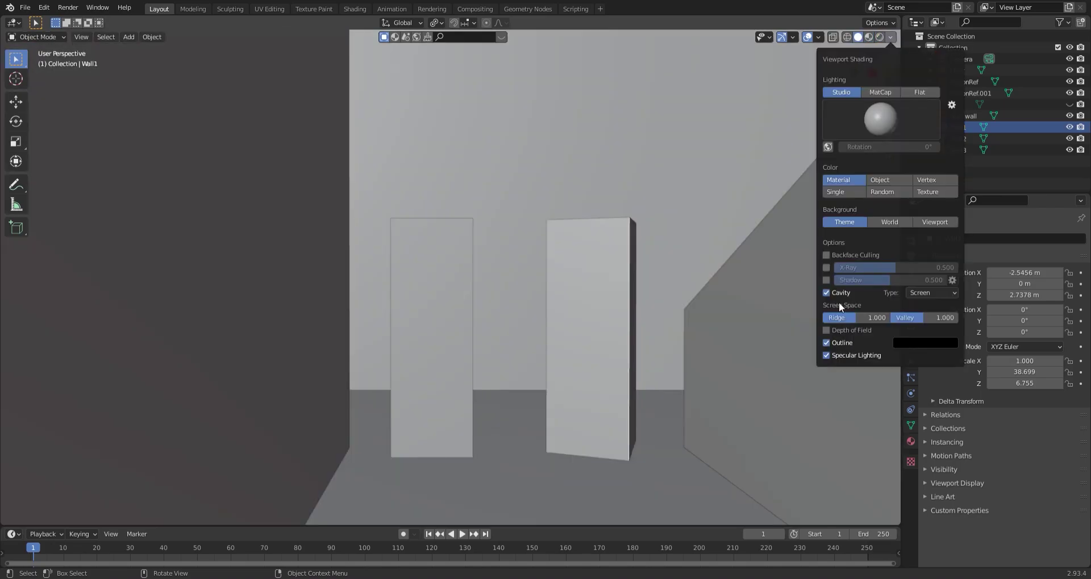
key("KP_3")
key("shift+z")
left_click(468, 328)
key("z")
key("g")
key("y")
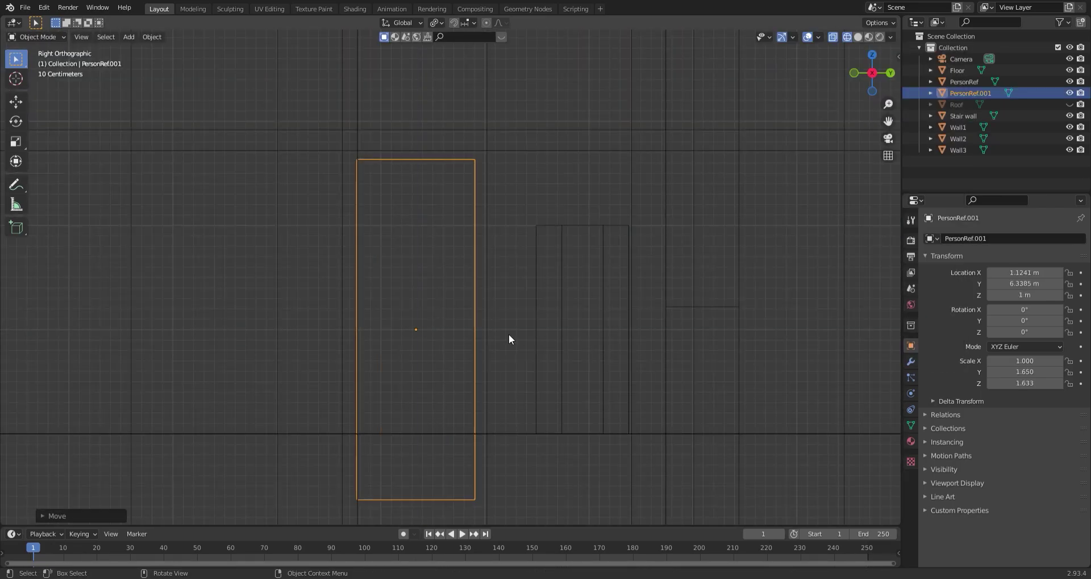
Step: Confirm the copy's position, then remove a Boolean modifier added to the wrong object
left_click(508, 301)
mouse_move(508, 302)
middle_mouse_down()
mouse_move(514, 370)
mouse_move(624, 369)
middle_mouse_up()
left_click(910, 362)
left_click(1003, 238)
left_click(870, 299)
left_click(1065, 258)
Step: Give Wall1 a Boolean modifier cutting with PersonRef.001 and hide that cutter block
left_click(957, 128)
left_click(1003, 239)
left_click(858, 298)
left_click(1069, 92)
middle_click_drag(470, 236, 644, 328)
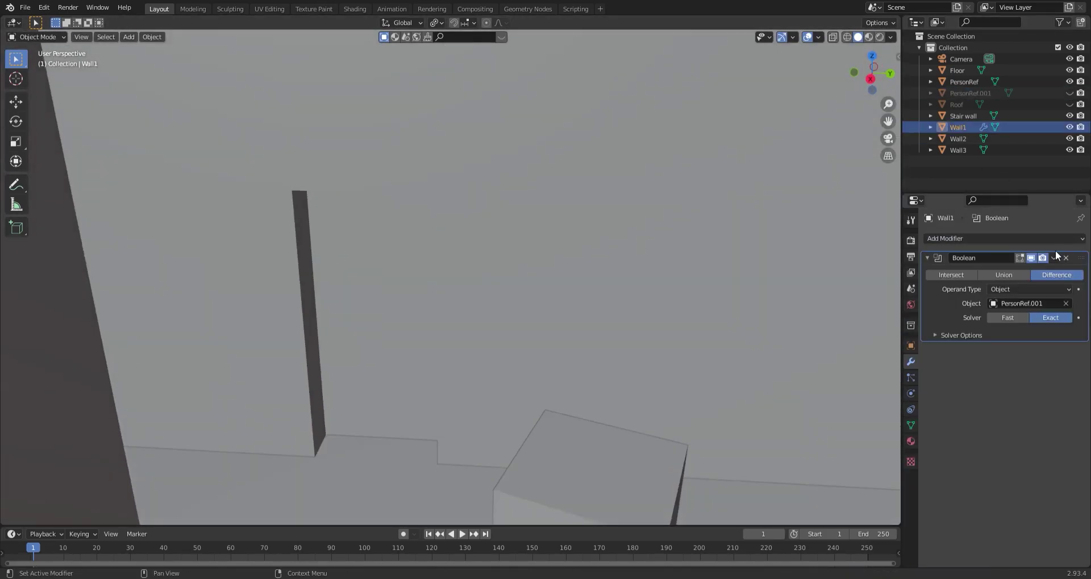
Step: Inspect the opening in wireframe Right Ortho, unhide the cutter, and check Wall1's mesh
key("KP_3")
key("shift+z")
key("alt+h")
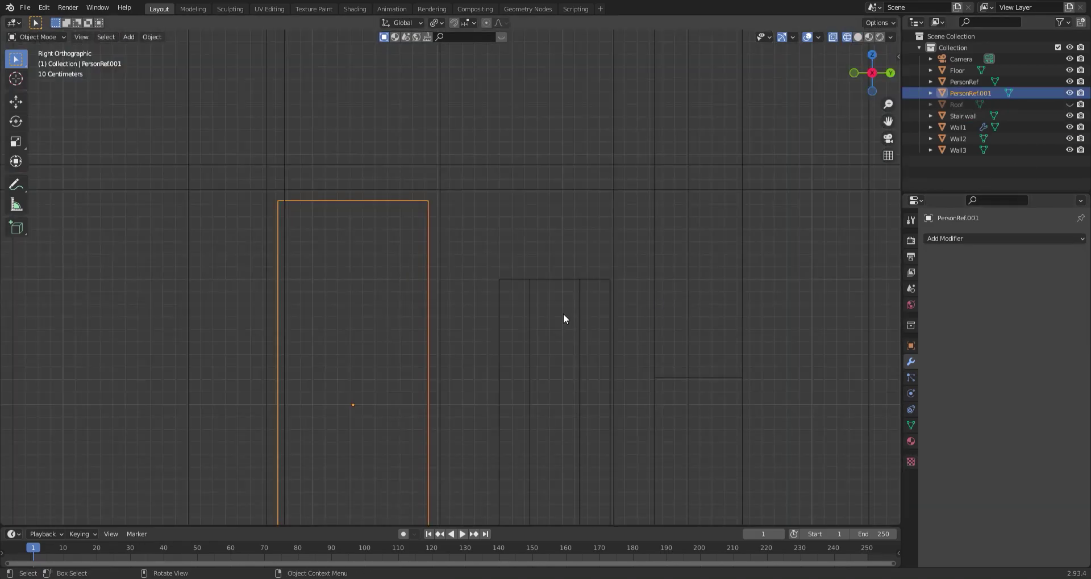
left_click(648, 304)
middle_click_drag(647, 304, 681, 328)
key("shift+z")
left_click(352, 245)
key("Tab")
middle_click_drag(370, 231, 386, 299)
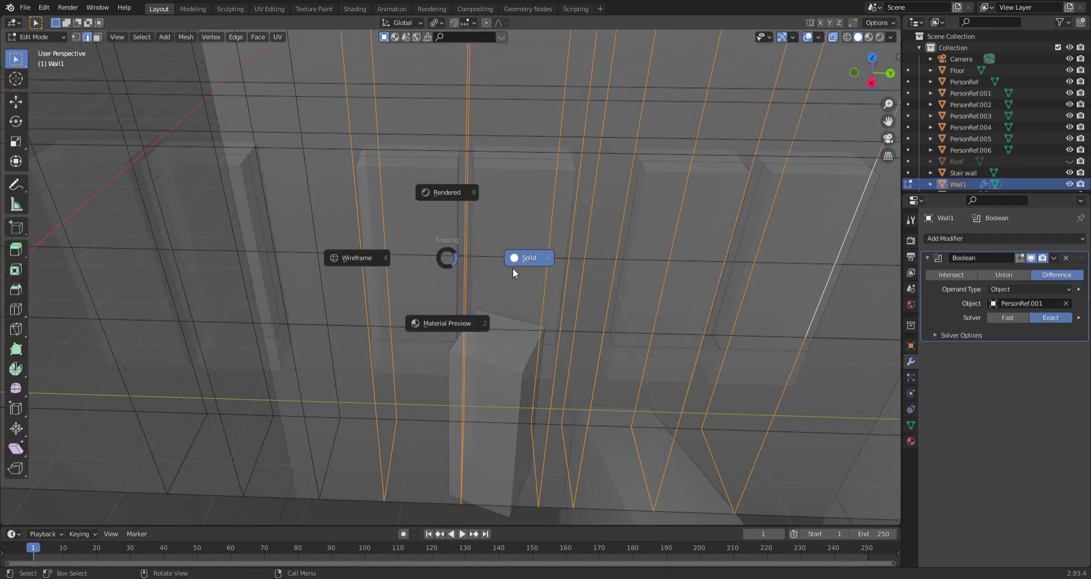
Step: Select PersonRef.001 and apply the Boolean cut to Wall1
left_click(513, 272)
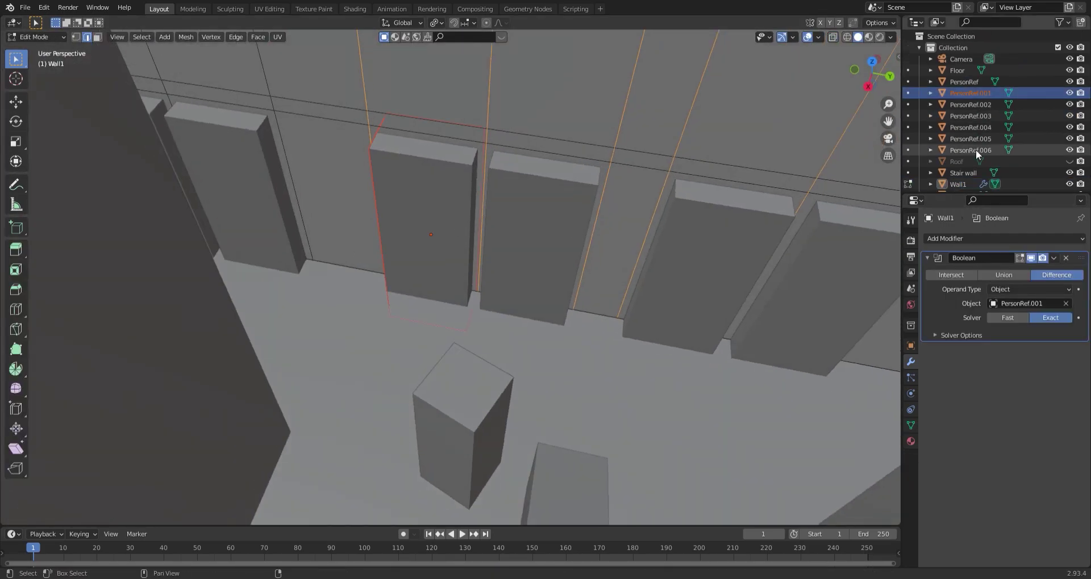
left_click(966, 93)
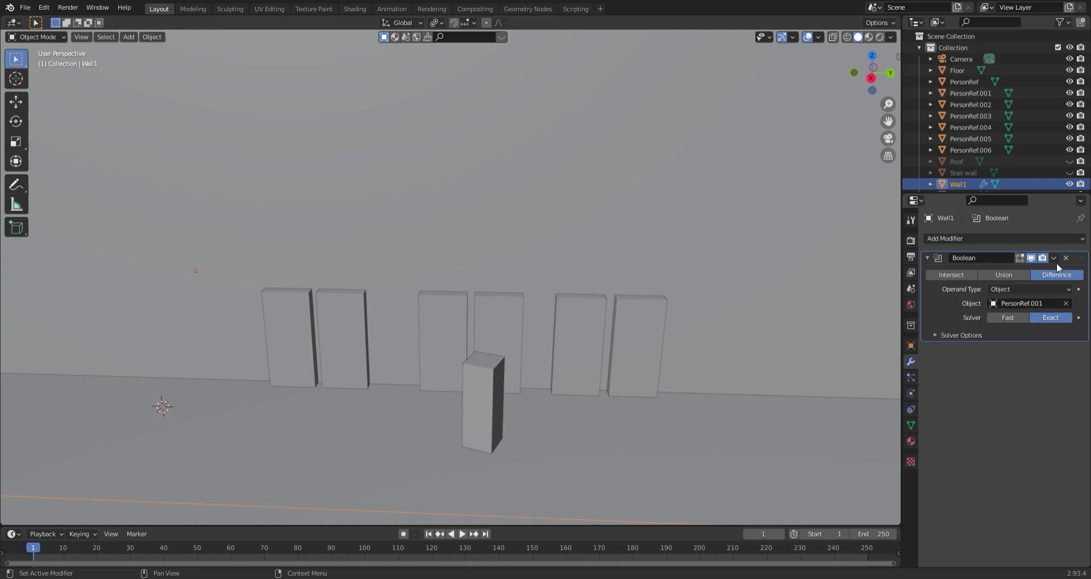
left_click(1053, 259)
Step: Add another Boolean modifier to Wall1 and pick the next PersonRef cutter block
left_click(1038, 267)
left_click(953, 238)
left_click(858, 296)
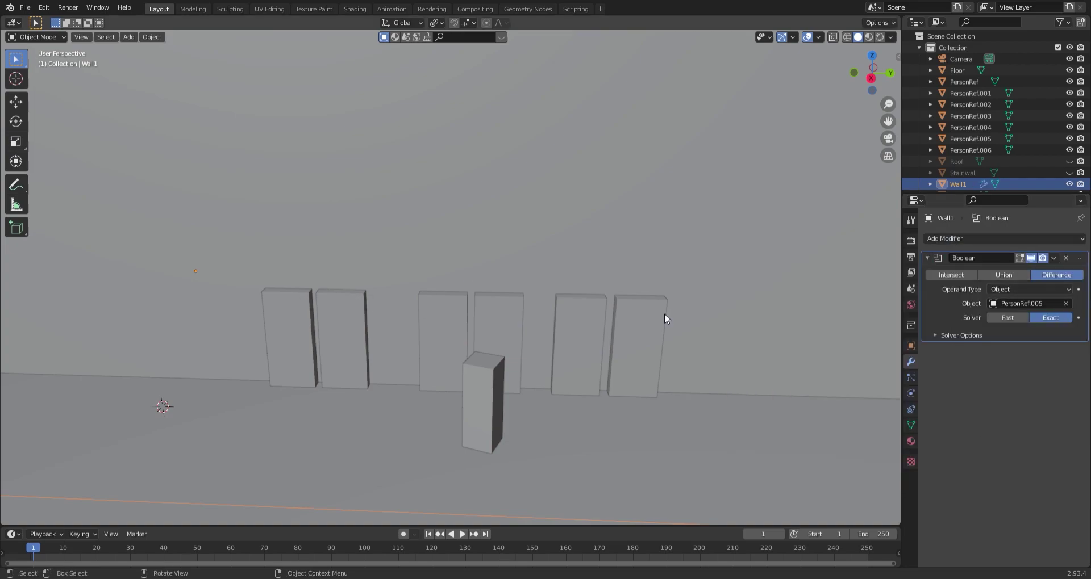
left_click(1065, 303)
left_click(1032, 238)
left_click(835, 296)
left_click(1066, 304)
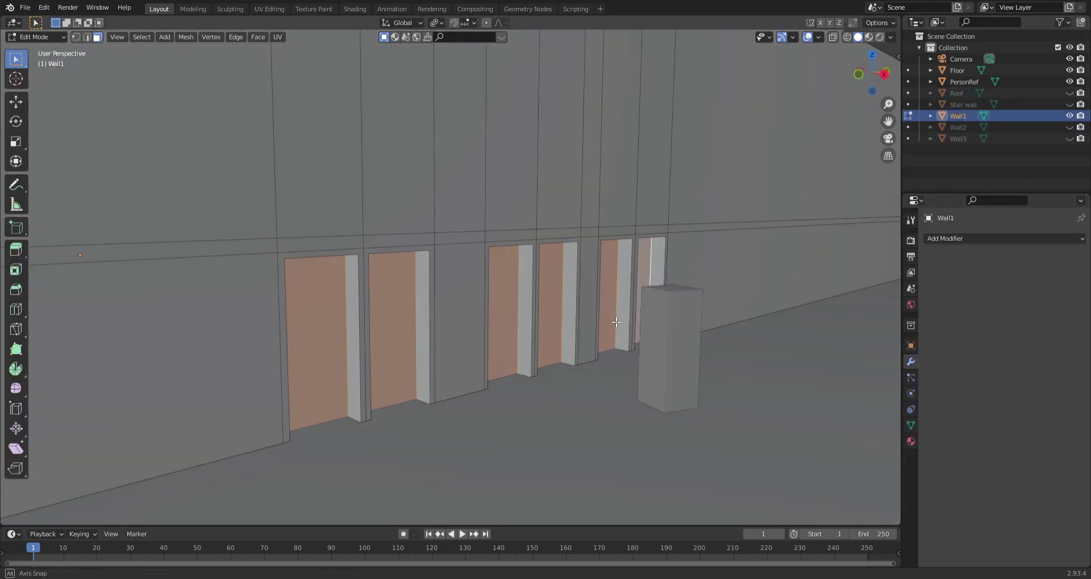
Step: Select the door face in Wall1 and start moving it along the X axis
middle_click_drag(615, 322, 554, 378)
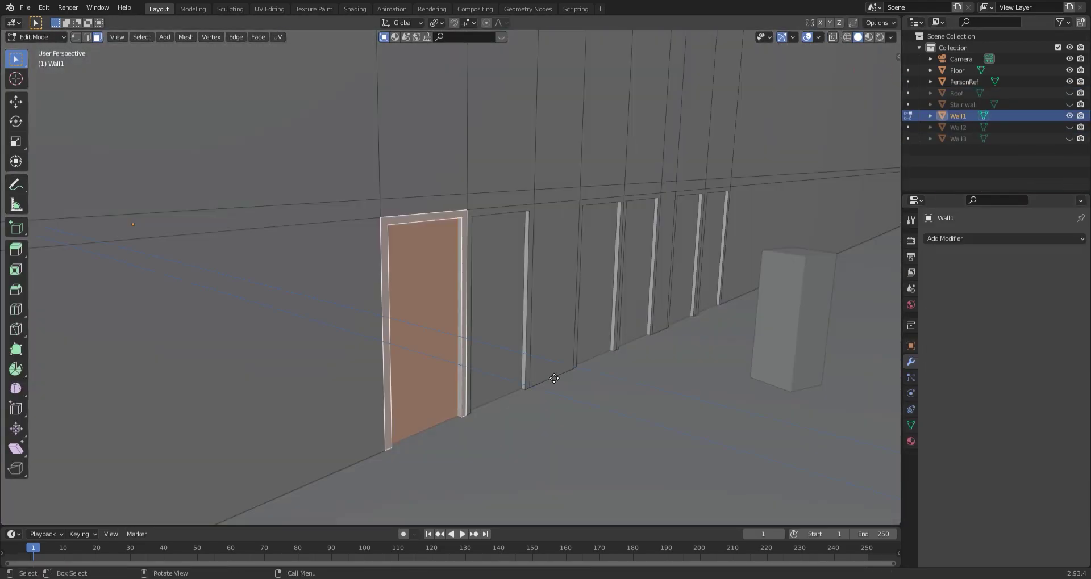
middle_click_drag(553, 379, 493, 198)
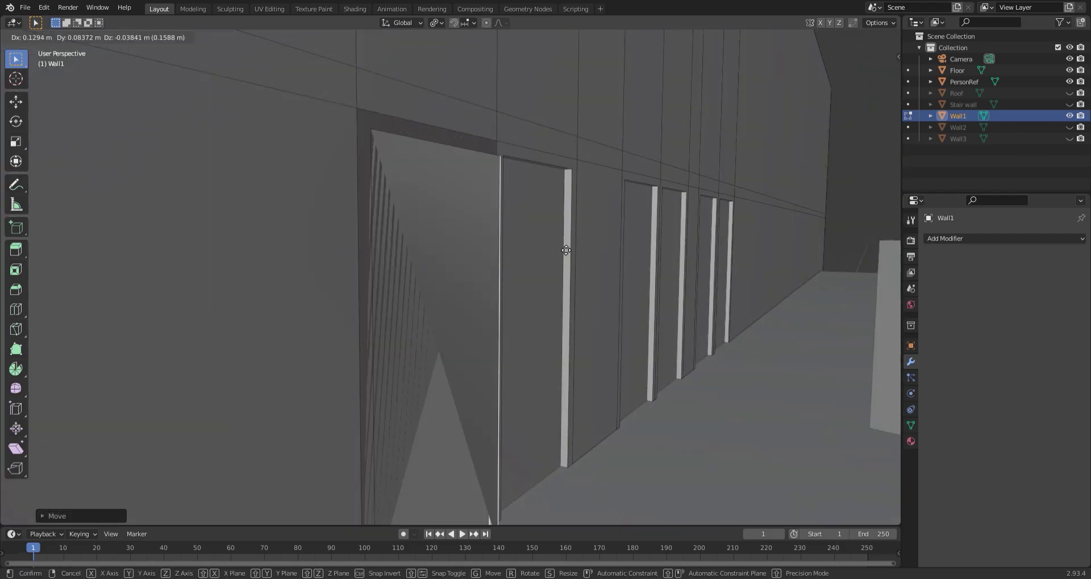
left_click(484, 297)
mouse_move(483, 297)
middle_mouse_down()
mouse_move(442, 142)
mouse_move(593, 368)
middle_mouse_up()
key("shift+z")
left_click(442, 142)
left_click(442, 142)
key("g")
key("x")
Step: Recess the door geometry along the Y axis and save the file
mouse_move(681, 363)
middle_mouse_down()
mouse_move(591, 119)
mouse_move(670, 399)
mouse_move(490, 354)
mouse_move(431, 307)
middle_mouse_up()
key("g")
key("y")
left_click(670, 400)
key("ctrl+s")
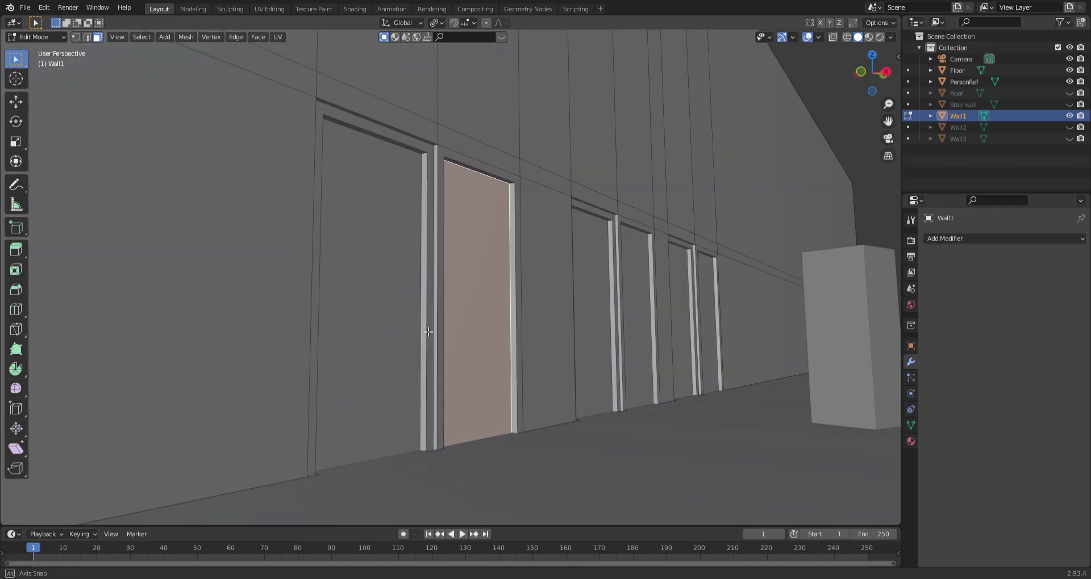
Step: Subdivide the two door faces and begin an edge loop cut on the wall
scroll(431, 307, "up", 3)
right_click(414, 306)
left_click(414, 306)
mouse_move(529, 401)
middle_mouse_down()
mouse_move(506, 317)
mouse_move(555, 251)
mouse_move(477, 297)
mouse_move(559, 245)
mouse_move(568, 340)
mouse_move(511, 261)
mouse_move(477, 246)
mouse_move(464, 267)
mouse_move(552, 239)
middle_mouse_up()
key("ctrl+r")
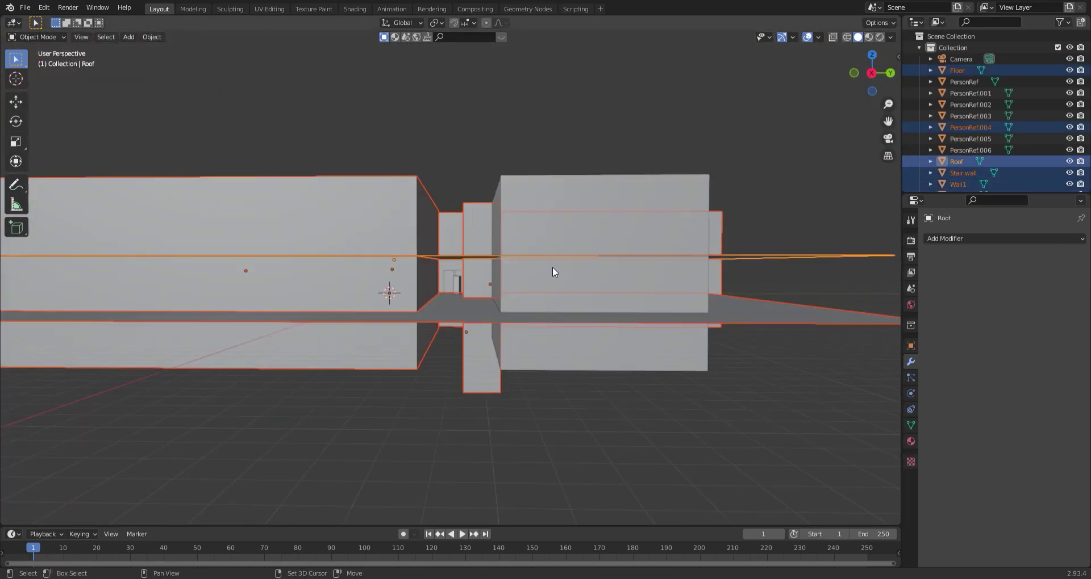
Step: Hide everything except Wall1 and view it from the right side
key("h")
left_click(970, 128)
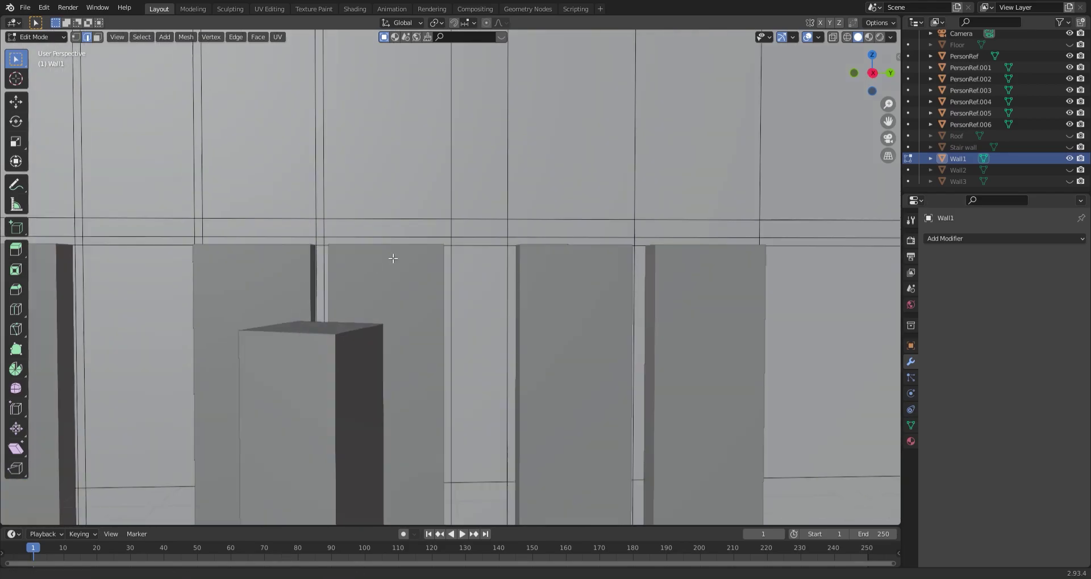
key("KP_3")
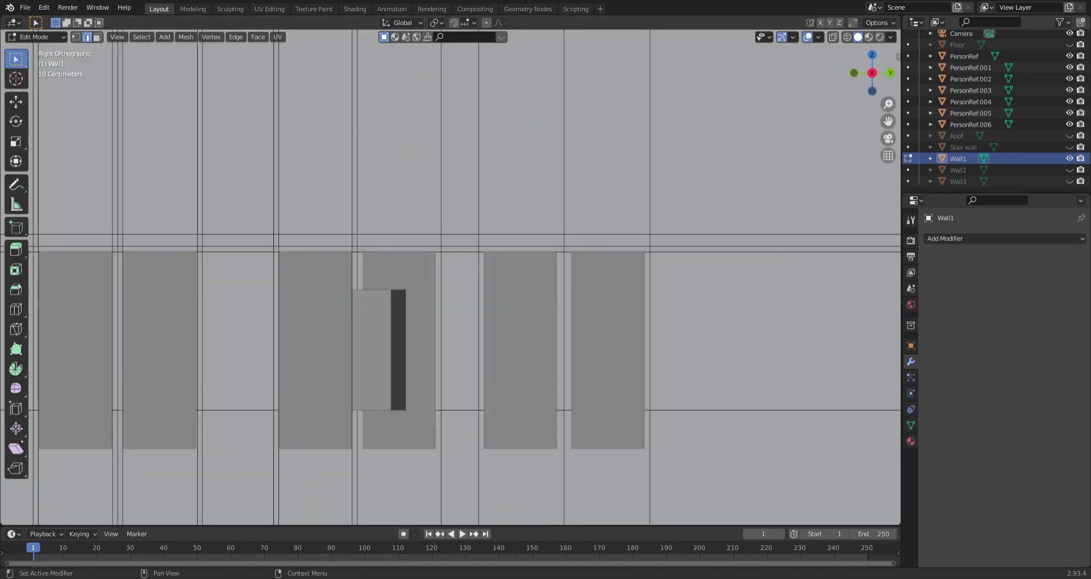
Step: Cut an edge loop across the wall, then two parallel loops above the doors, spread apart
key("ctrl+r")
left_click(448, 310)
middle_click_drag(588, 285, 316, 258, "shift")
key("ctrl+s")
key("ctrl+r")
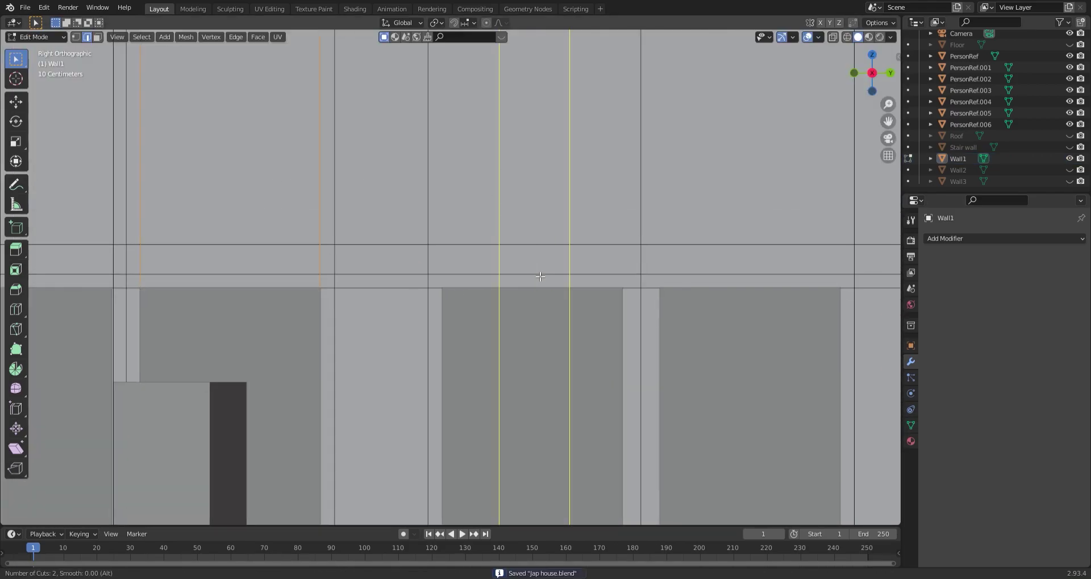
left_click(534, 170)
middle_click_drag(657, 288, 369, 253, "shift")
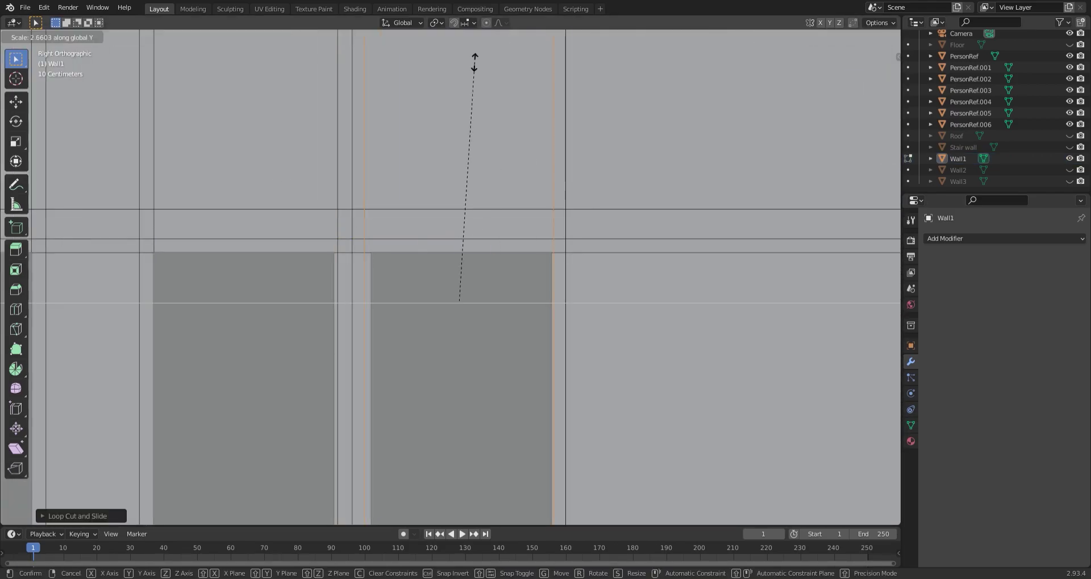
left_click(474, 62)
Step: From the right view, extrude the selected wall face between the loops
scroll(383, 278, "down", 6)
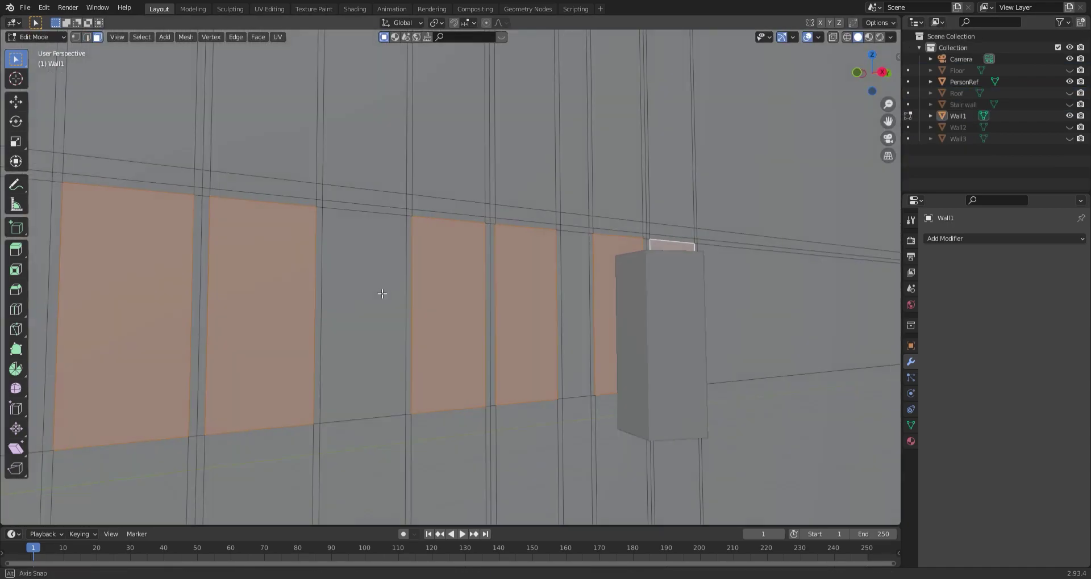
middle_click_drag(383, 278, 470, 263)
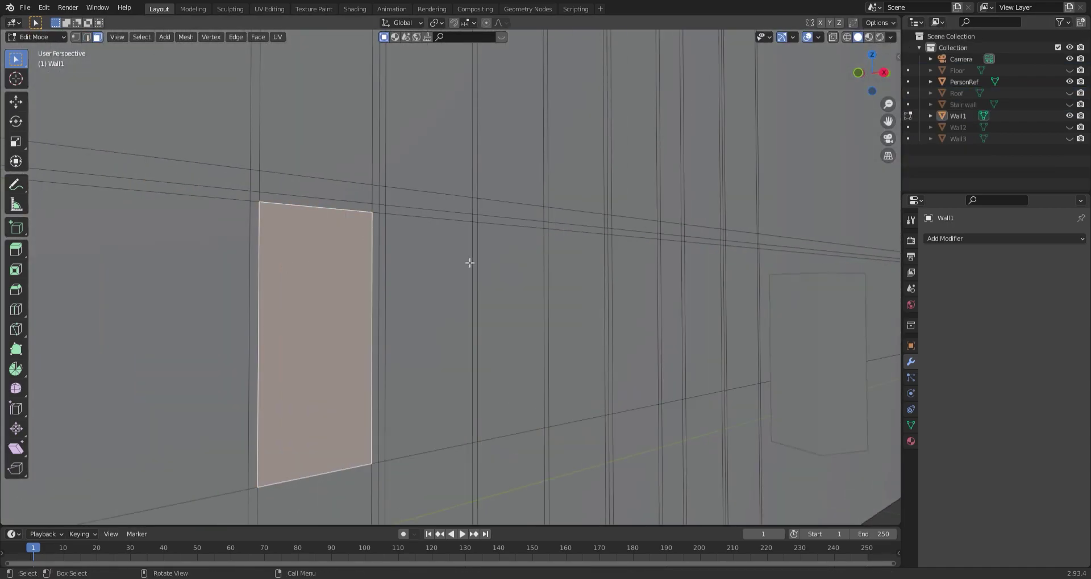
mouse_move(432, 230)
middle_mouse_down()
mouse_move(427, 261)
mouse_move(342, 347)
middle_mouse_up()
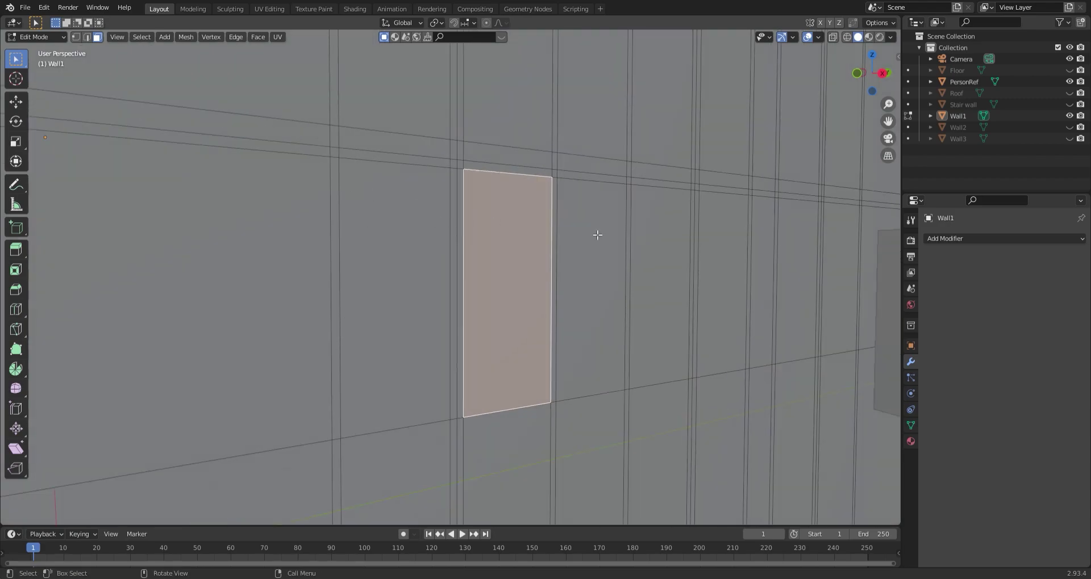
key("KP_3")
key("ctrl+r")
scroll(390, 214, "up", 1)
key("e")
left_click(389, 243)
Step: Add a centred vertical edge loop through the extruded face
mouse_move(389, 244)
middle_mouse_down()
mouse_move(587, 280)
mouse_move(574, 272)
mouse_move(606, 259)
mouse_move(419, 261)
mouse_move(467, 236)
mouse_move(479, 278)
mouse_move(405, 235)
mouse_move(412, 264)
middle_mouse_up()
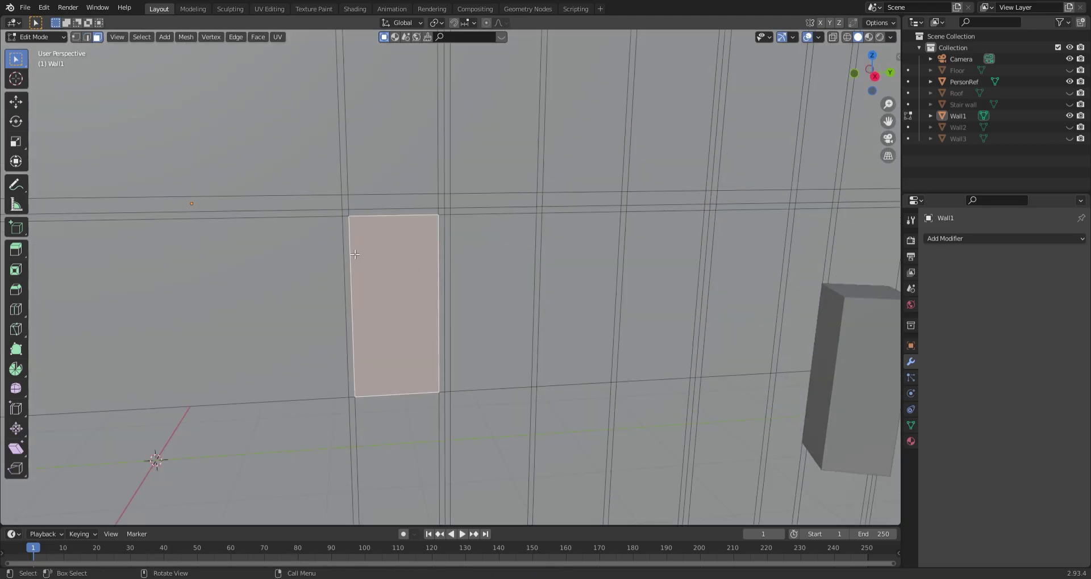
scroll(534, 296, "up", 3)
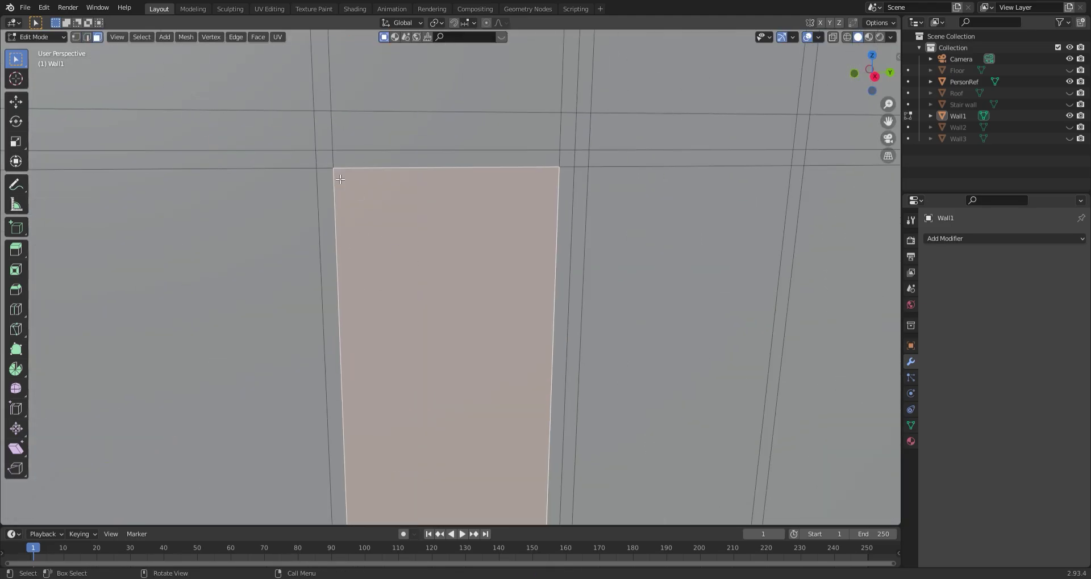
key("ctrl+r")
left_click(651, 170)
right_click(651, 170)
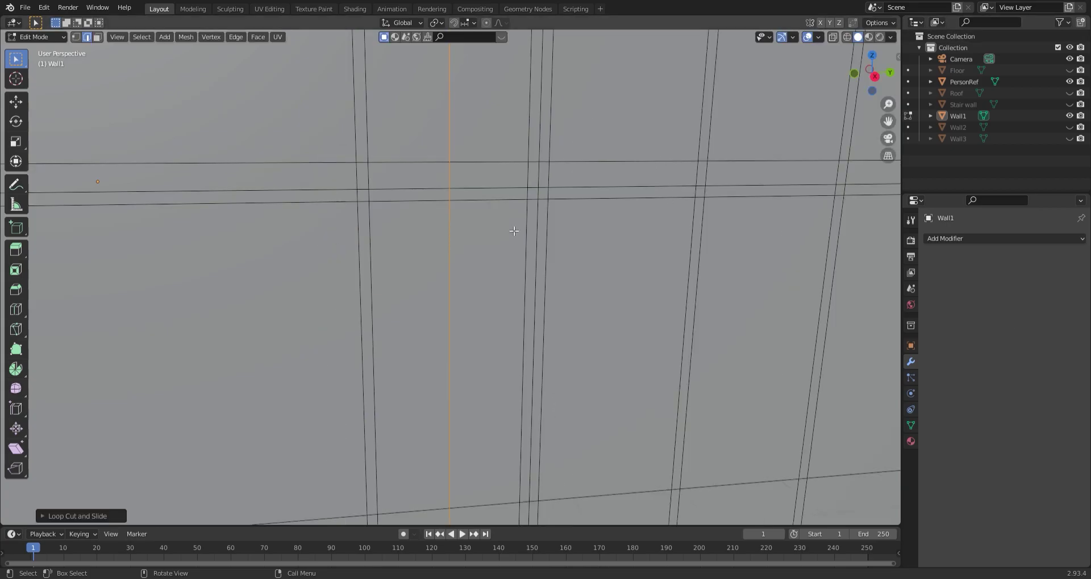
Step: Select the window faces on Wall1 in face mode and save the file
key("3")
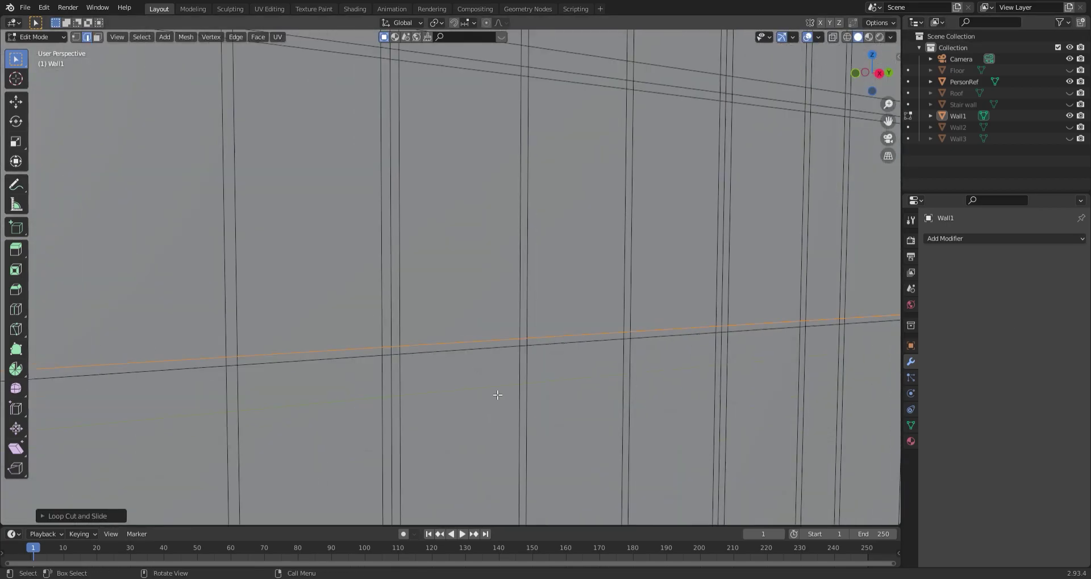
key("Tab")
mouse_move(497, 394)
middle_mouse_down()
mouse_move(401, 386)
mouse_move(489, 345)
middle_mouse_up()
key("a")
key("Tab")
left_click(407, 370)
mouse_move(428, 105)
middle_mouse_down()
mouse_move(598, 358)
mouse_move(623, 297)
mouse_move(594, 284)
mouse_move(487, 367)
mouse_move(477, 319)
mouse_move(511, 341)
mouse_move(353, 273)
middle_mouse_up()
key("ctrl+s")
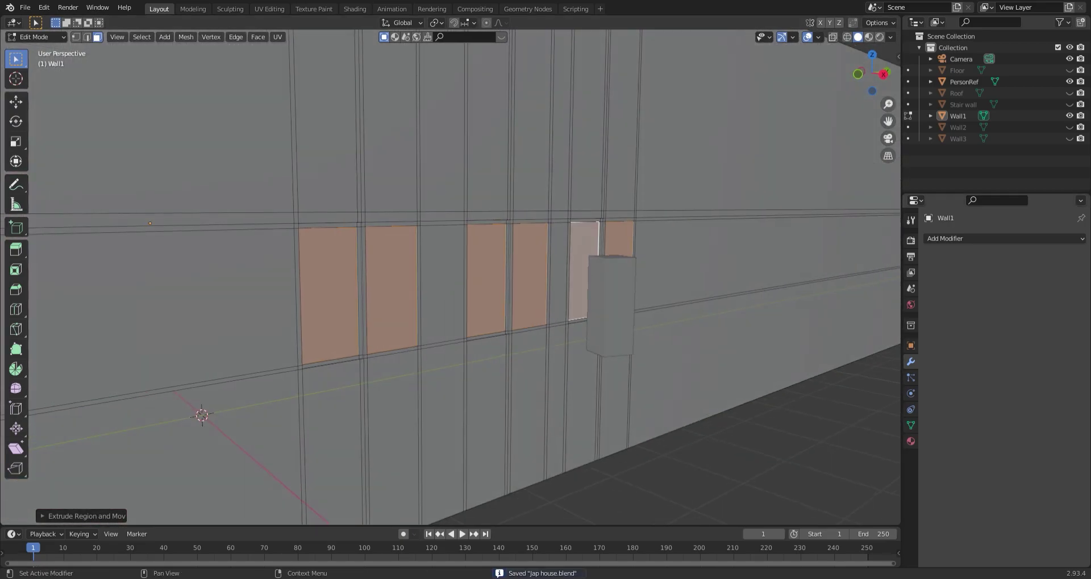
Step: Cancel the inset, pick alternating window panes, and start shrinking them
key("i")
key("Escape")
left_click(436, 22)
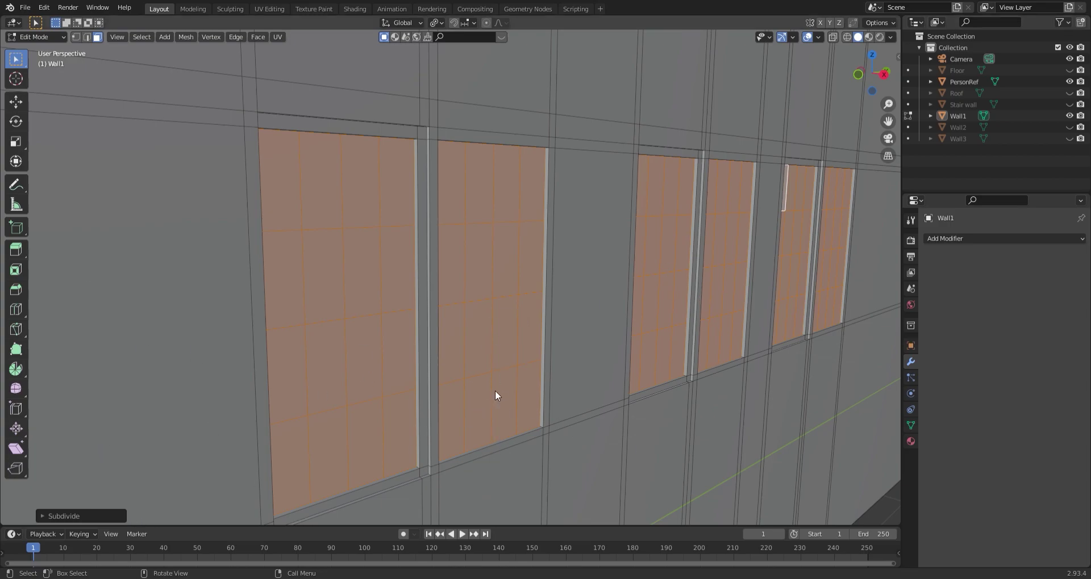
left_click(311, 217)
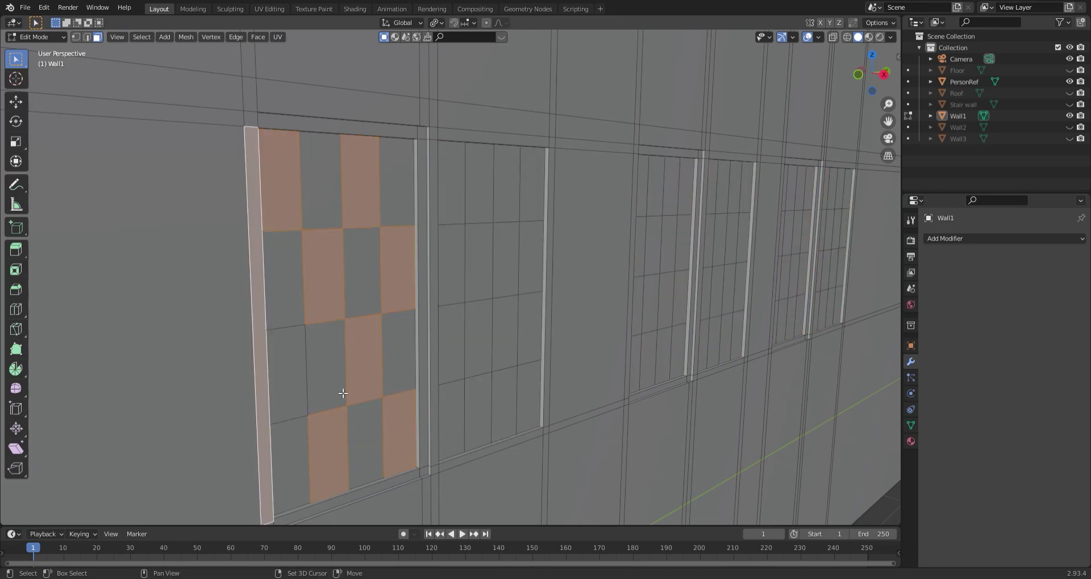
left_click(272, 395)
key("i")
left_click(545, 372)
Step: Finish scaling down the checkerboard panes from the right view and save the file
middle_click_drag(545, 372, 526, 259)
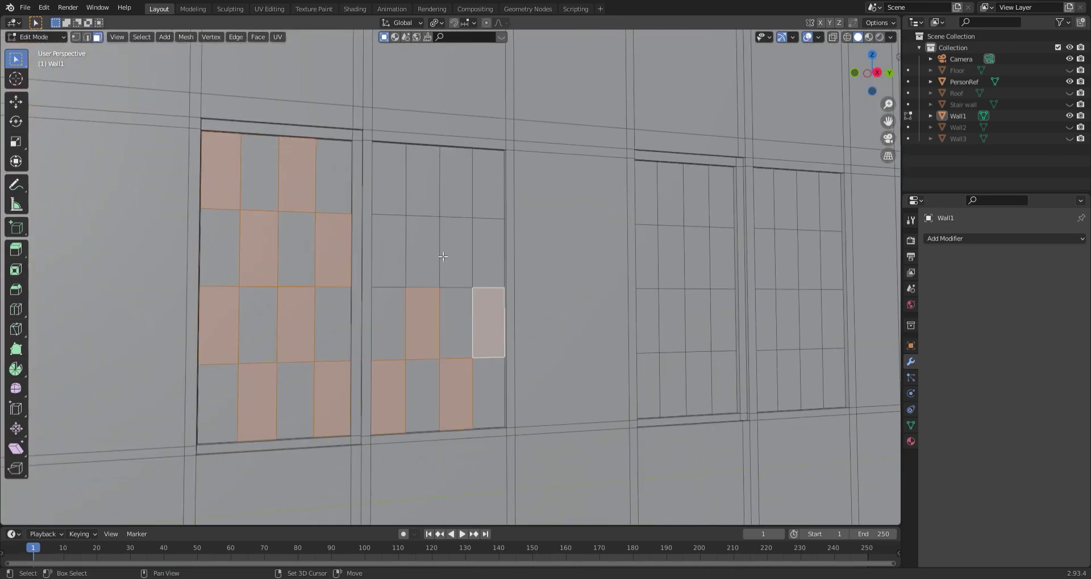
middle_click_drag(681, 208, 428, 202)
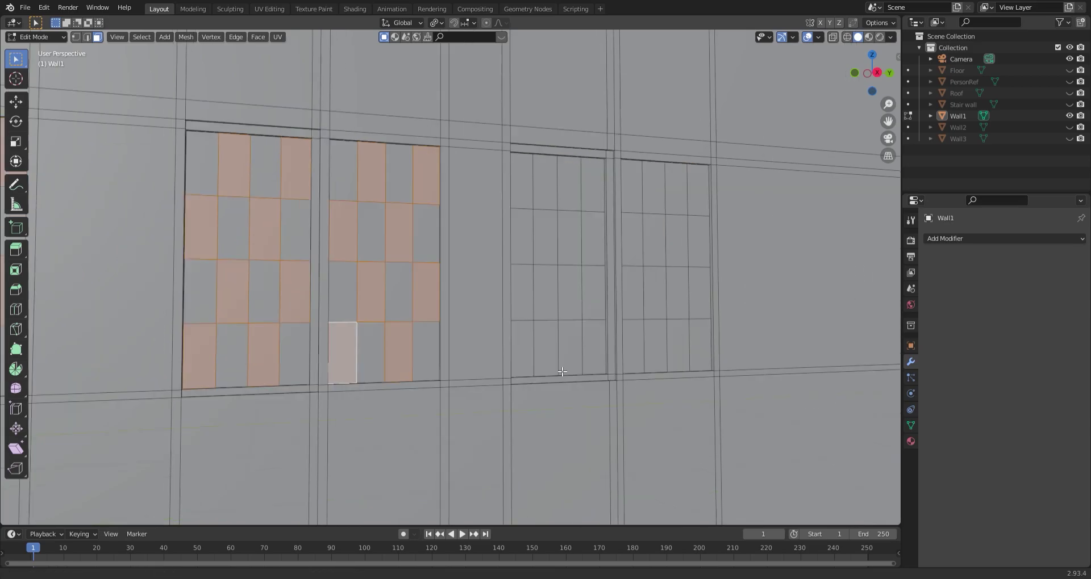
middle_click_drag(594, 257, 495, 378, "alt")
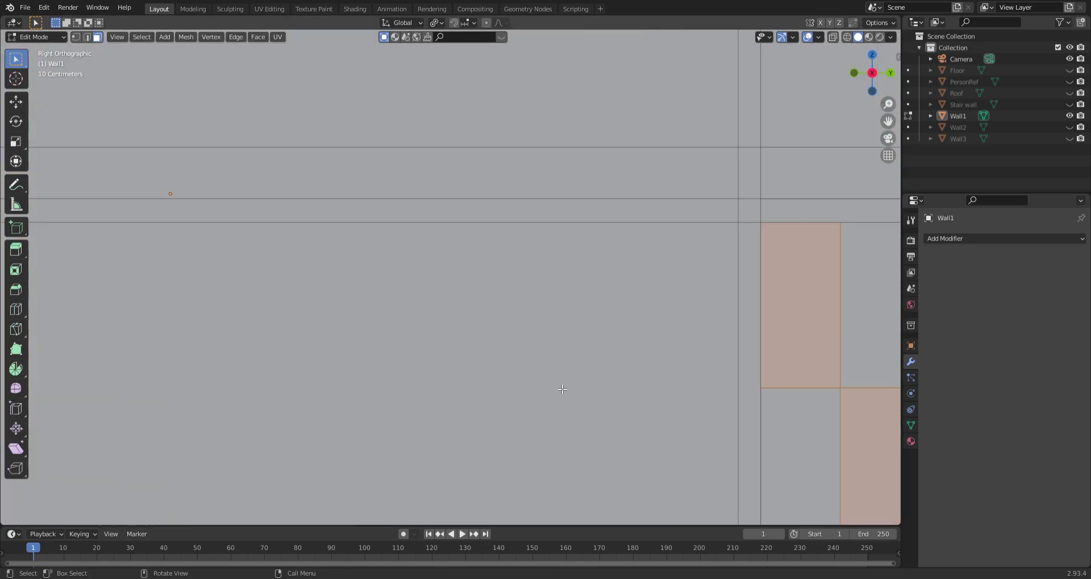
left_click(569, 313)
scroll(570, 313, "down", 5)
middle_click_drag(569, 312, 476, 327)
key("ctrl+s")
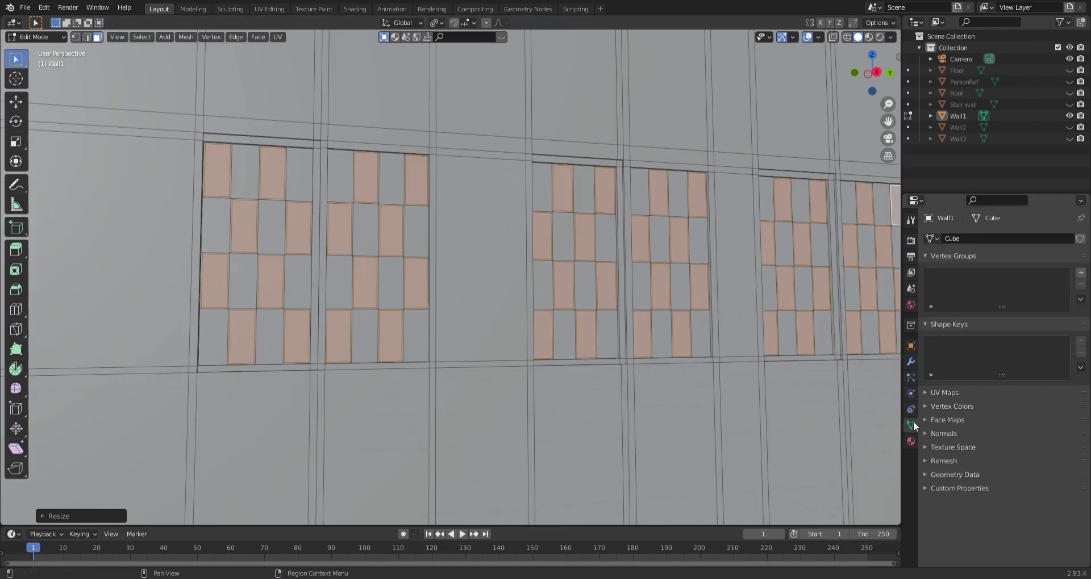
Step: Add a vertex group named 'Door thing xd' to Wall1 and select the pane faces
key("ctrl+g")
left_click(885, 349)
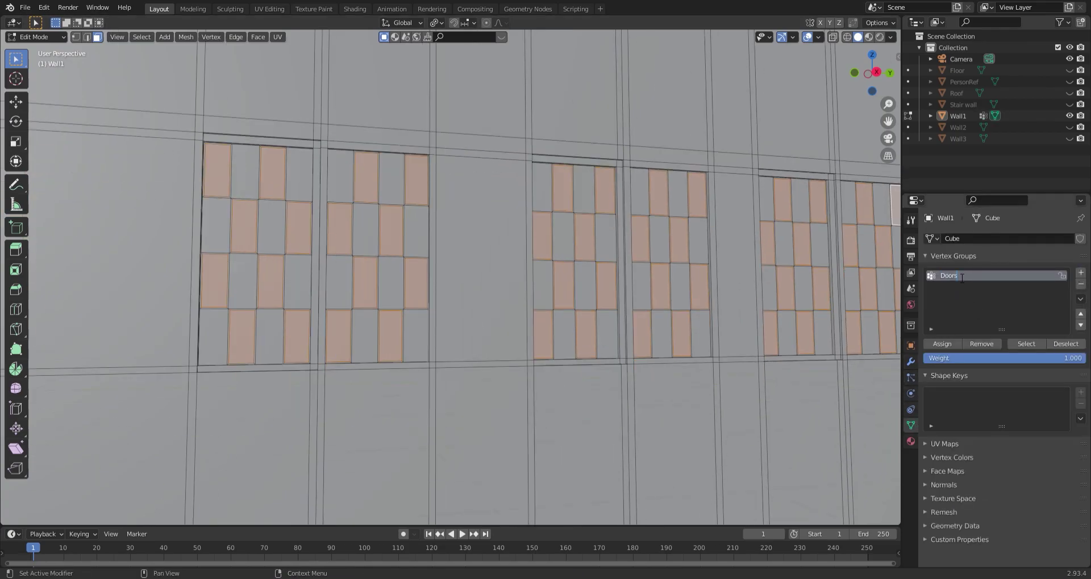
type("Door thing xd")
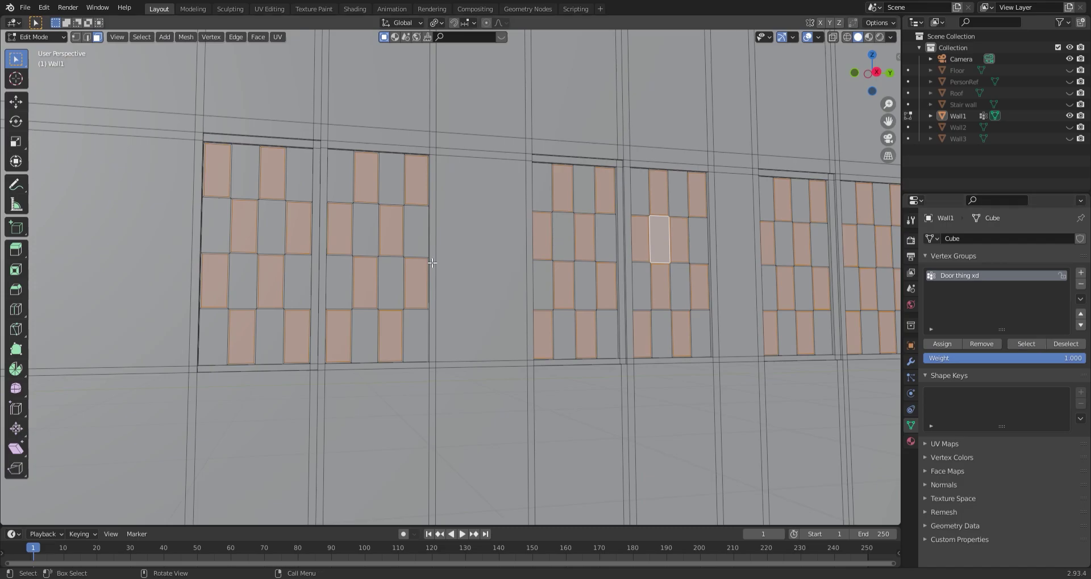
middle_click_drag(432, 263, 483, 342, "shift")
scroll(483, 342, "up", 3)
middle_click_drag(499, 128, 406, 323, "shift")
key("ctrl+z")
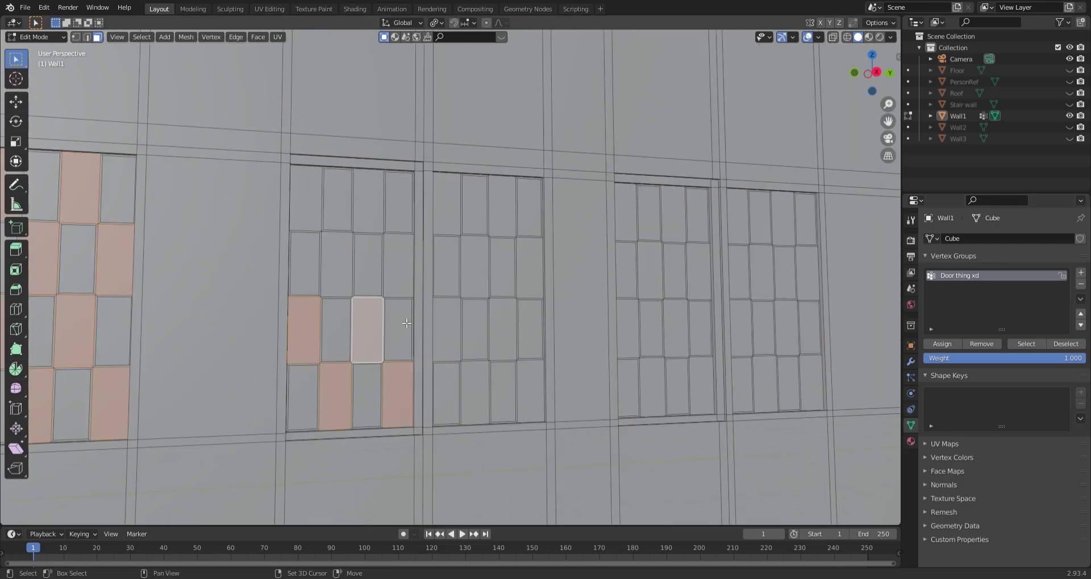
Step: Inset the window pane faces into thin frames from the side view and save
key("KP_3")
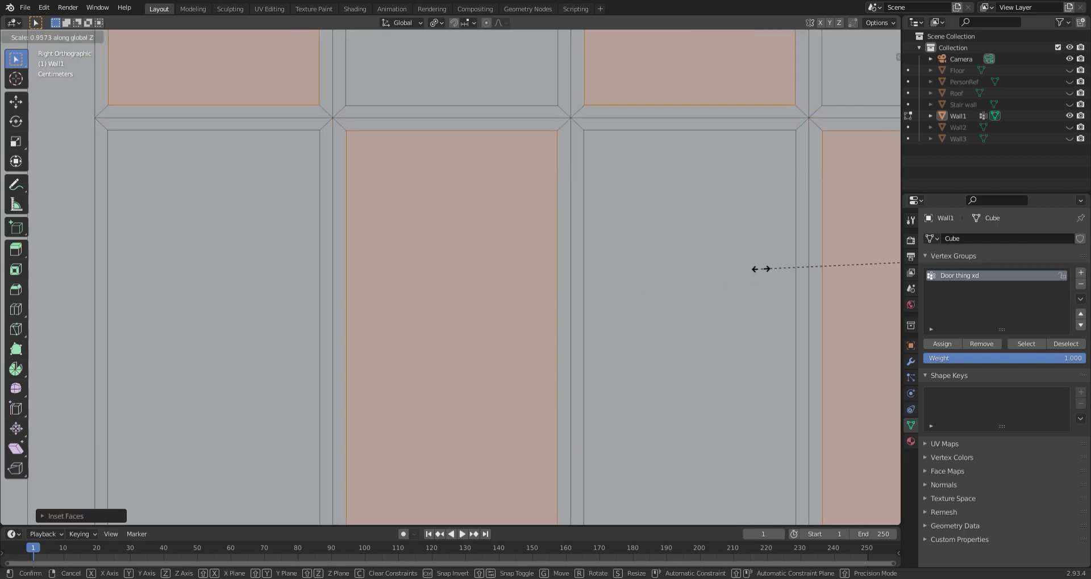
middle_click_drag(494, 350, 593, 316)
left_click(1026, 344)
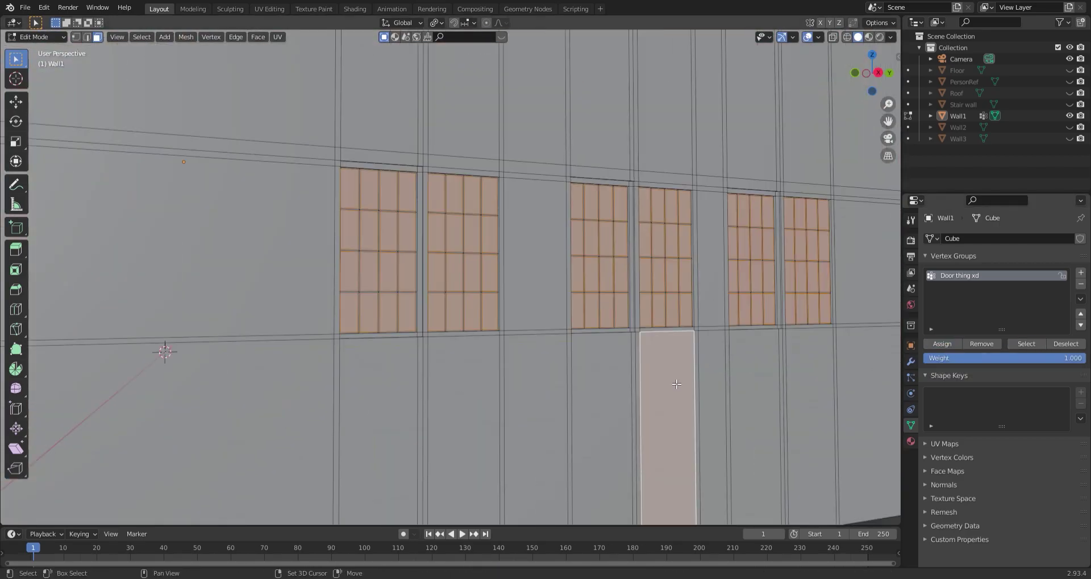
key("ctrl+s")
scroll(255, 309, "down", 3)
middle_click_drag(256, 309, 105, 470)
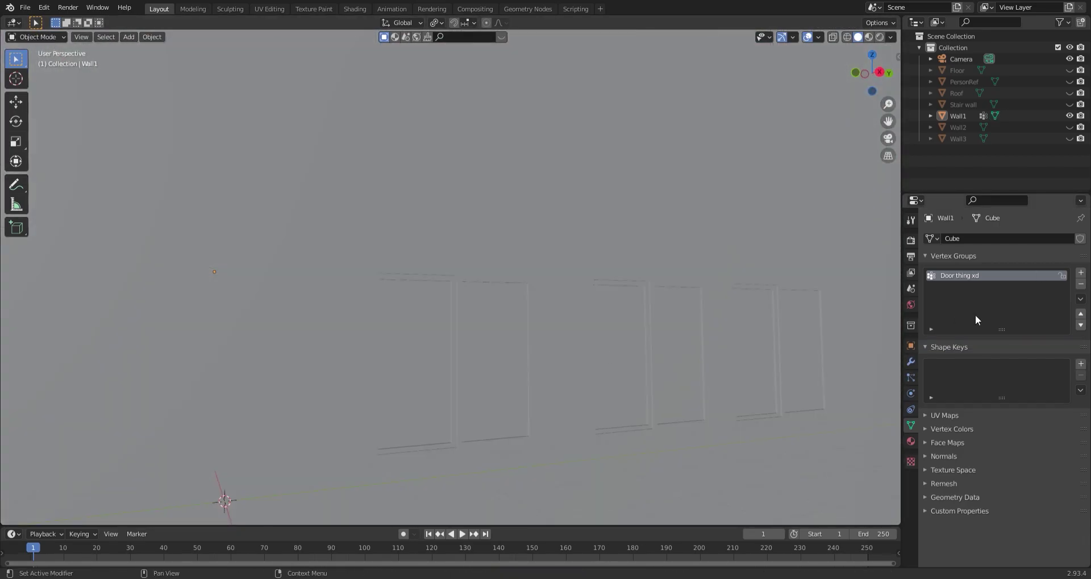
Step: Return Wall1 to Object Mode and save the blend file
scroll(560, 272, "down", 3)
key("Tab")
mouse_move(409, 317)
middle_mouse_down()
mouse_move(483, 290)
mouse_move(317, 319)
mouse_move(516, 369)
mouse_move(545, 363)
middle_mouse_up()
key("ctrl+s")
Step: Unhide all objects, hide PersonRef, and check the corridor through the camera view
key("alt+h")
key("shift+z")
mouse_move(613, 169)
middle_mouse_down()
mouse_move(554, 308)
mouse_move(518, 305)
mouse_move(485, 340)
mouse_move(378, 333)
mouse_move(401, 410)
mouse_move(413, 352)
mouse_move(216, 304)
middle_mouse_up()
key("shift+z")
key("shift+z")
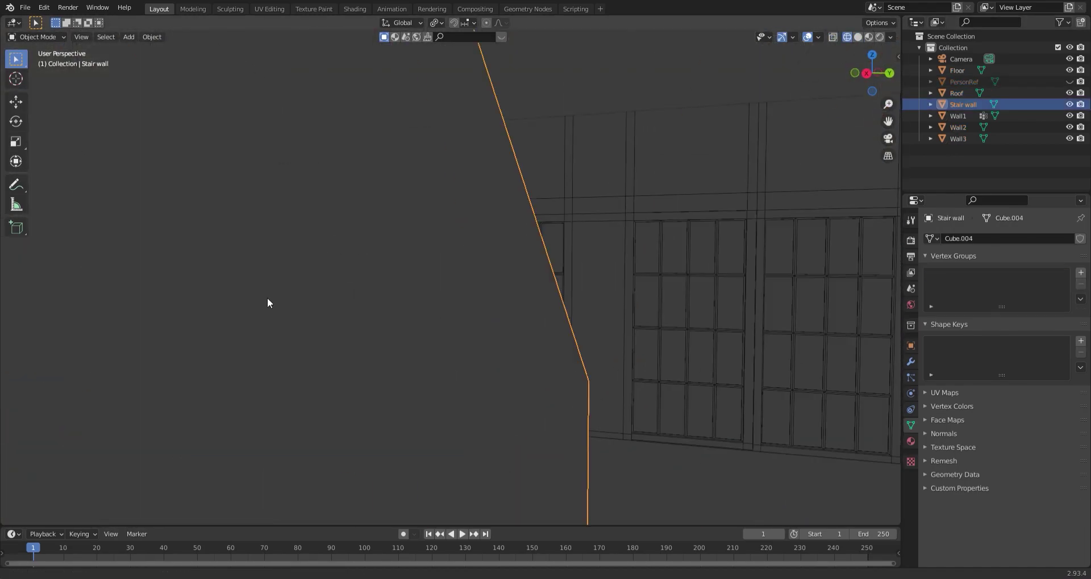
key("KP_0")
key("n")
middle_click_drag(356, 308, 843, 193, "shift")
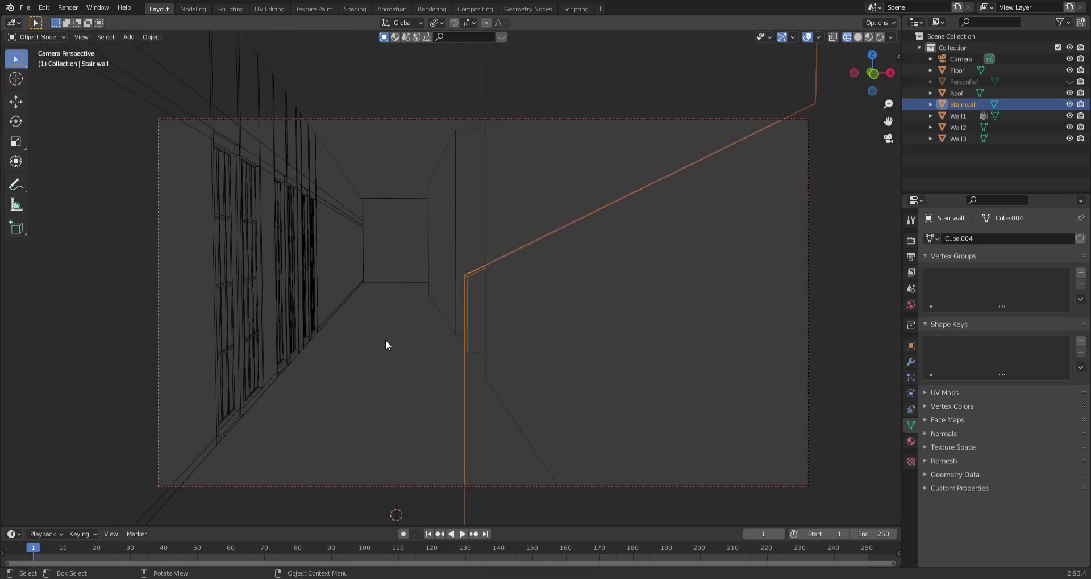
mouse_move(480, 337)
middle_mouse_down("alt")
mouse_move(447, 393)
mouse_move(389, 343)
middle_mouse_up("alt")
scroll(440, 304, "down", 5)
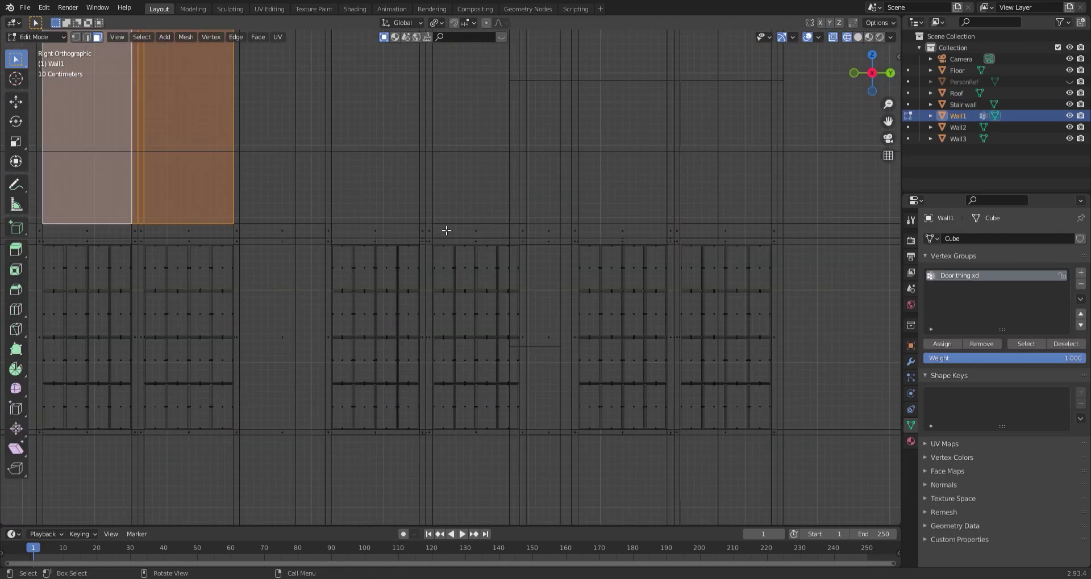
Step: Enter Edit Mode on Wall1, hide the stair wall, and view it from the side
left_click(446, 231)
key("Tab")
scroll(615, 341, "up", 3)
left_click(1069, 104)
scroll(554, 453, "down", 3)
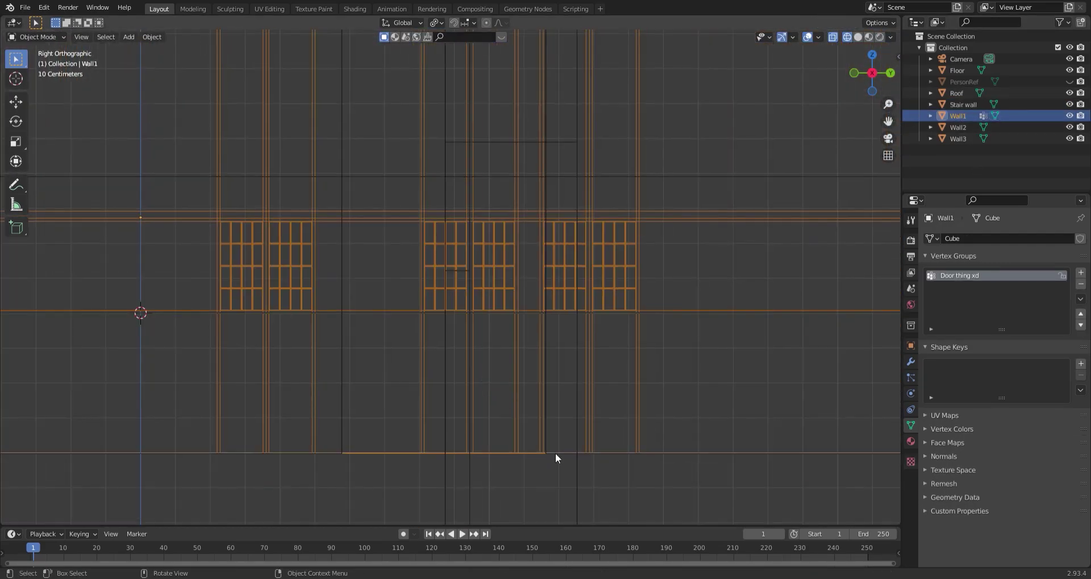
key("shift+z")
key("KP_0")
key("KP_3")
Step: Move the selected Wall1 faces along the Y axis in X-ray
key("g")
key("y")
key("alt+z")
scroll(495, 289, "down", 2)
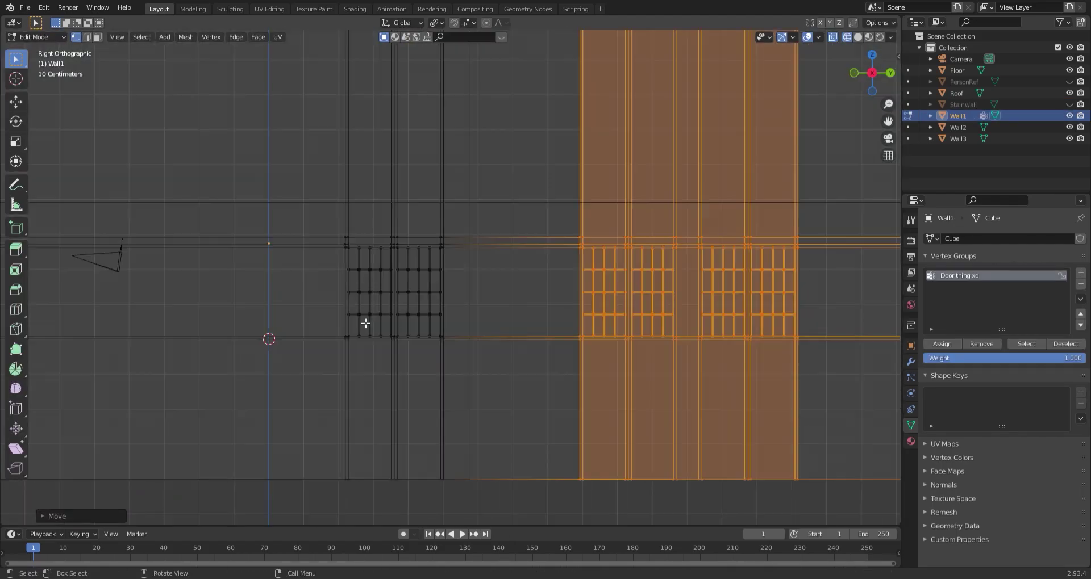
left_click(474, 328)
mouse_move(474, 327)
middle_mouse_down()
mouse_move(292, 329)
mouse_move(438, 304)
mouse_move(489, 312)
mouse_move(487, 374)
mouse_move(455, 384)
middle_mouse_up()
Step: Reveal Wall1's hidden faces and return to face editing on the wall
left_click(1026, 344)
key("3")
mouse_move(511, 364)
middle_mouse_down()
mouse_move(572, 407)
mouse_move(646, 390)
mouse_move(513, 290)
middle_mouse_up()
key("alt+h")
key("Tab")
left_click(645, 390)
key("Tab")
mouse_move(430, 195)
middle_mouse_down()
mouse_move(489, 363)
mouse_move(511, 352)
middle_mouse_up()
Step: Select the panel faces above the door and a narrow strip, then reselect the whole mesh
left_click(546, 390, "shift")
scroll(546, 389, "up", 1)
left_click(559, 198, "shift")
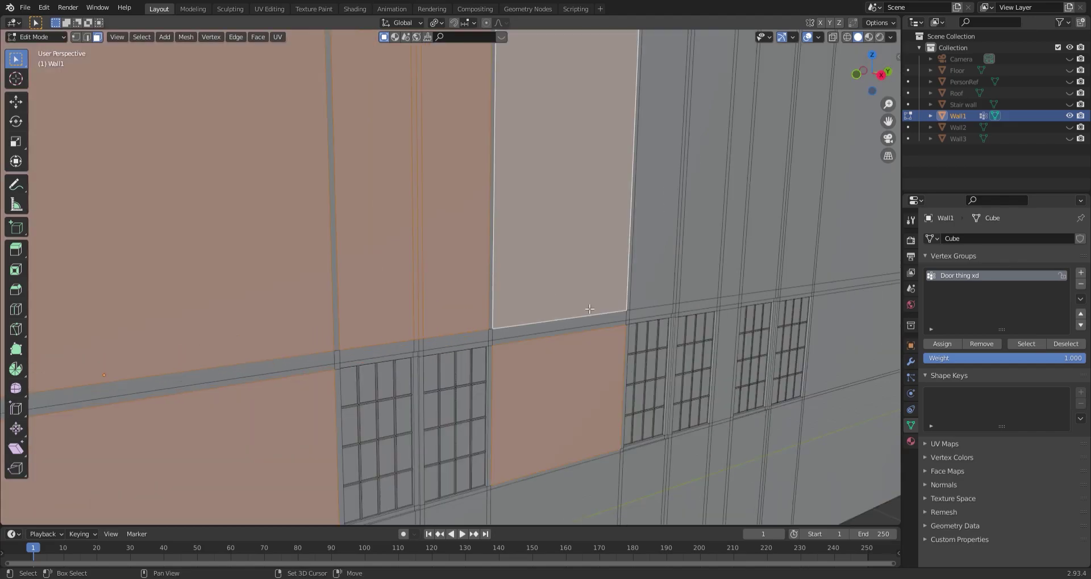
middle_click_drag(560, 198, 378, 188, "shift")
left_click(580, 340, "alt+shift")
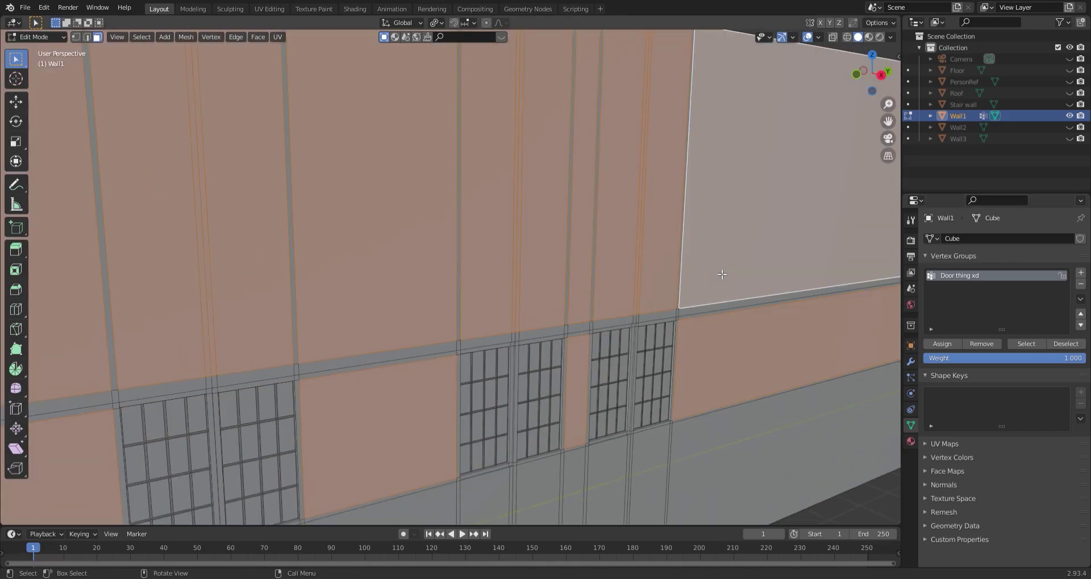
scroll(721, 274, "down", 4)
key("alt+a")
key("a")
middle_click_drag(558, 364, 364, 233)
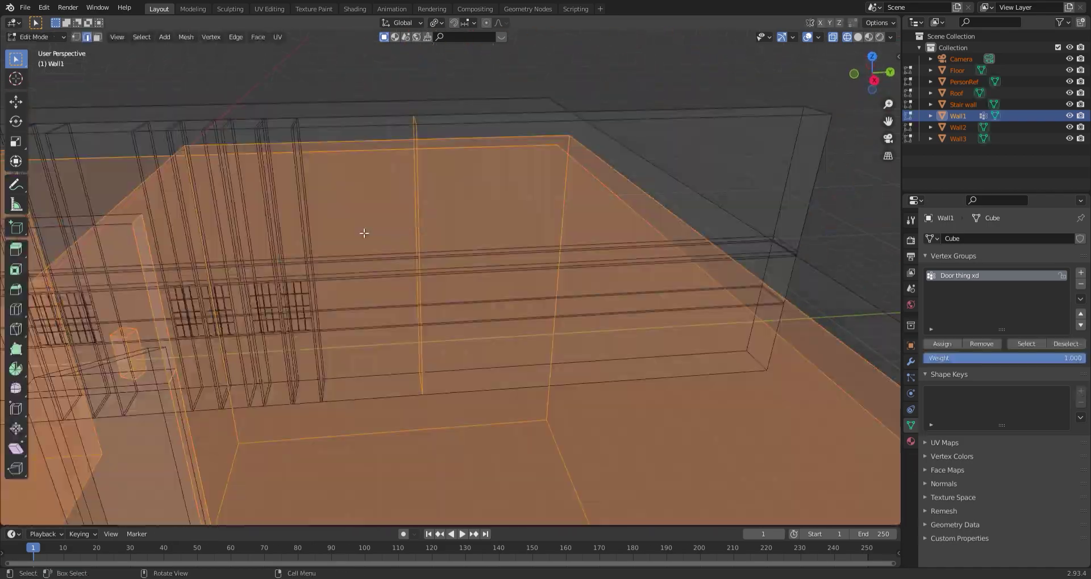
Step: Move the wall's vertical end edge along Y and save the blend file
left_click(417, 232)
key("g")
key("y")
left_click(552, 266)
middle_click_drag(552, 266, 443, 370)
key("ctrl+s")
Step: Recess the selected plaster panel faces slightly by extruding them
key("z")
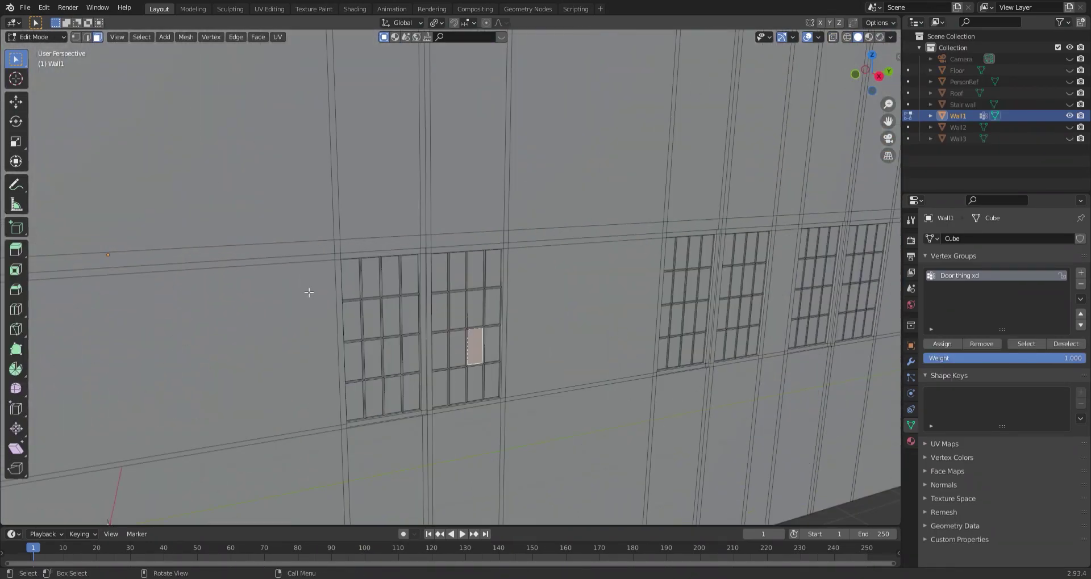
middle_click_drag(625, 305, 428, 243, "shift")
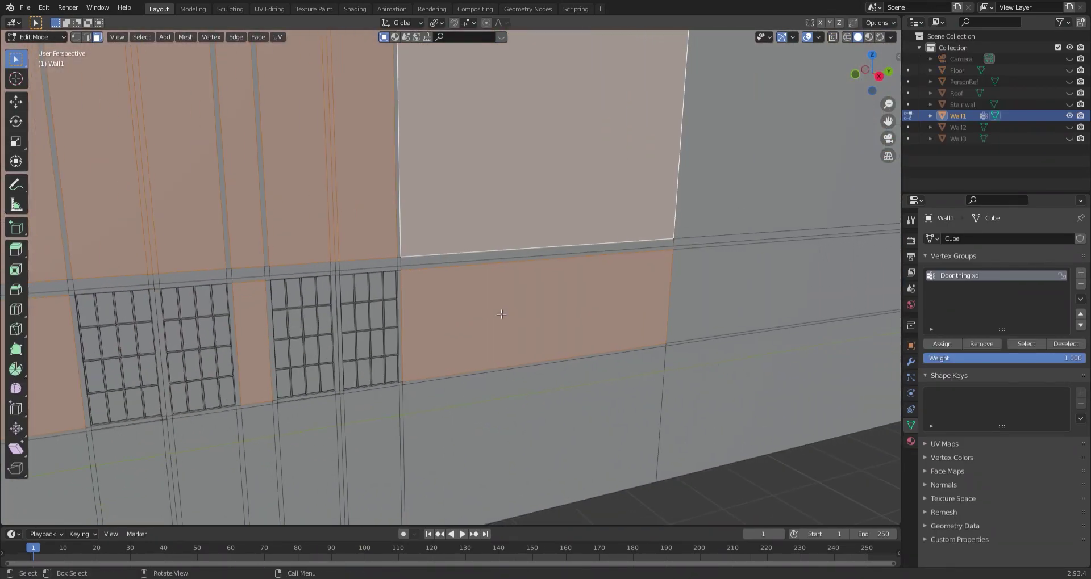
key("e")
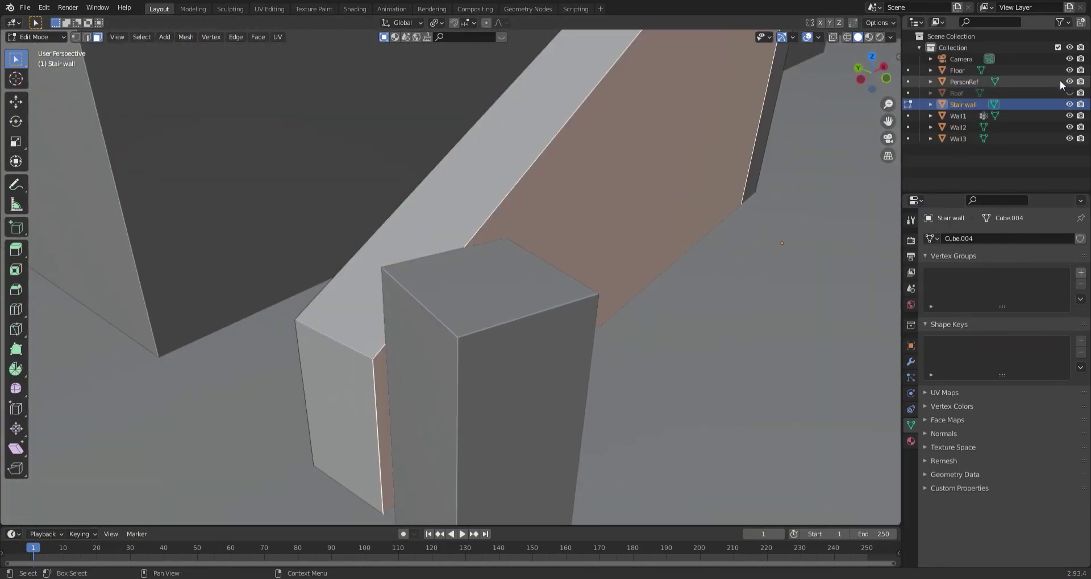
Step: Hide the person reference figure, inset the stair-wall face, and hide the roof to inspect from the front
left_click(1069, 81)
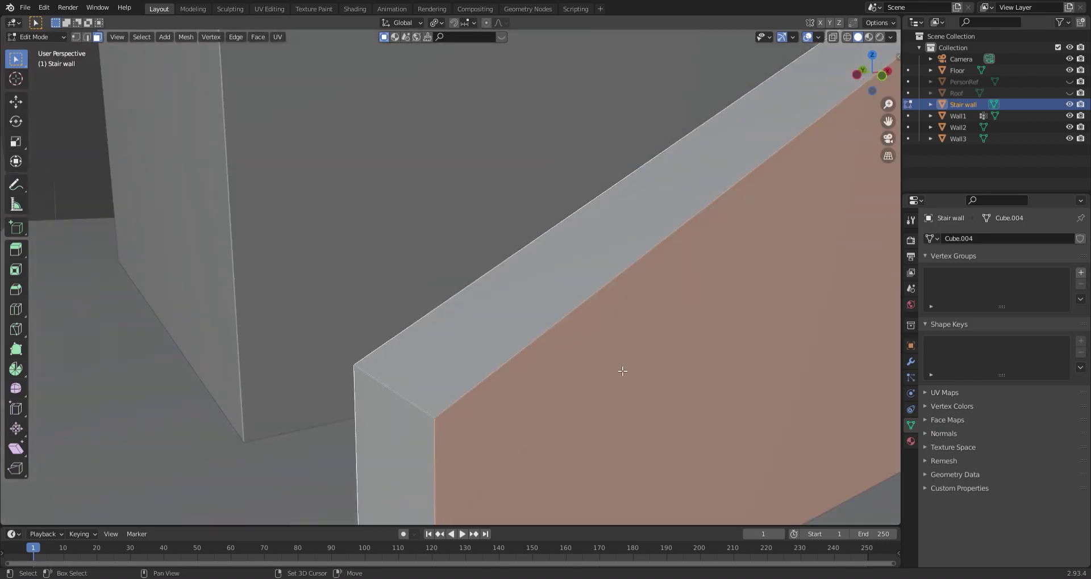
key("i")
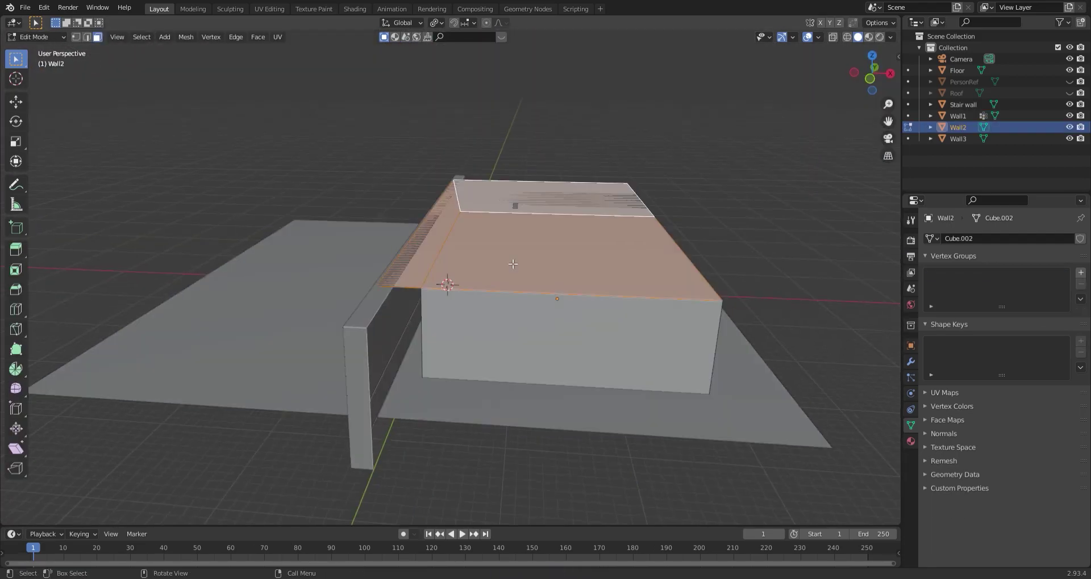
key("KP_1")
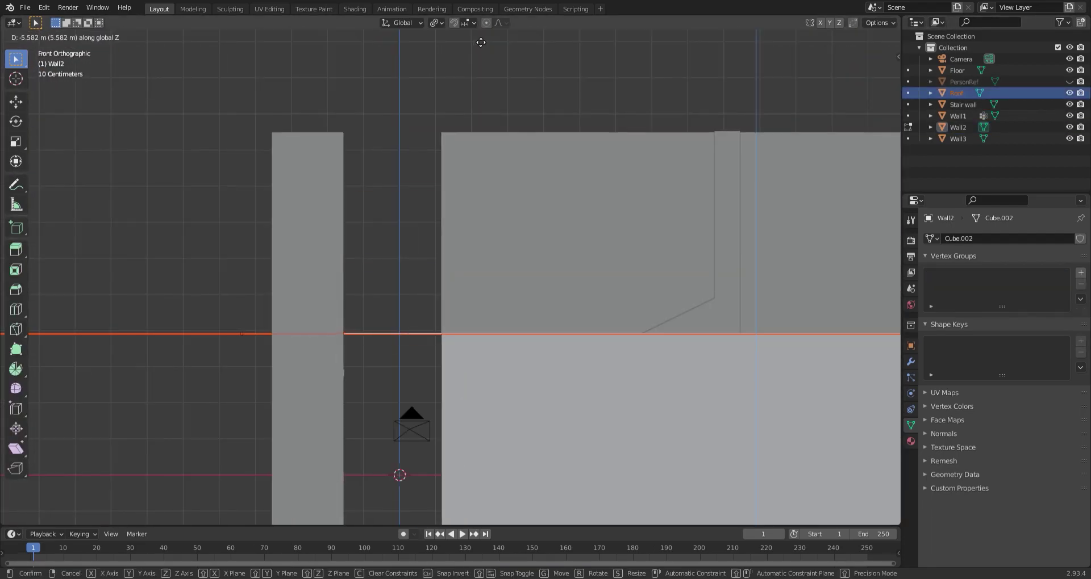
middle_click_drag(454, 177, 426, 377)
key("2")
scroll(426, 377, "down", 5)
Step: Check the corridor through the camera, return to Object Mode, and set top view with face selection
middle_click_drag(451, 171, 519, 267)
scroll(519, 268, "up", 10)
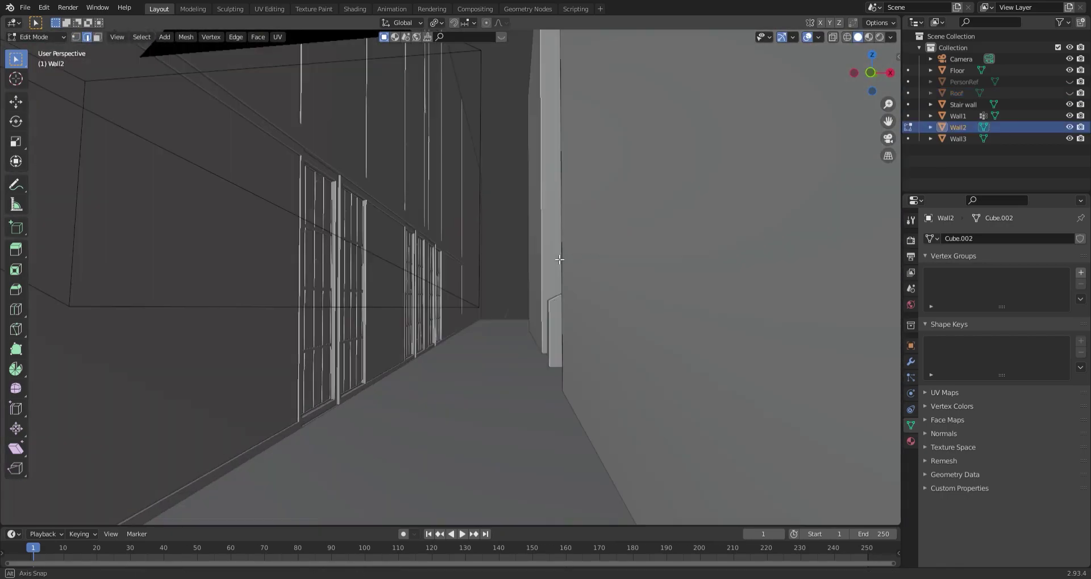
mouse_move(559, 259)
middle_mouse_down()
mouse_move(448, 333)
mouse_move(506, 304)
mouse_move(540, 312)
mouse_move(469, 323)
middle_mouse_up()
key("KP_0")
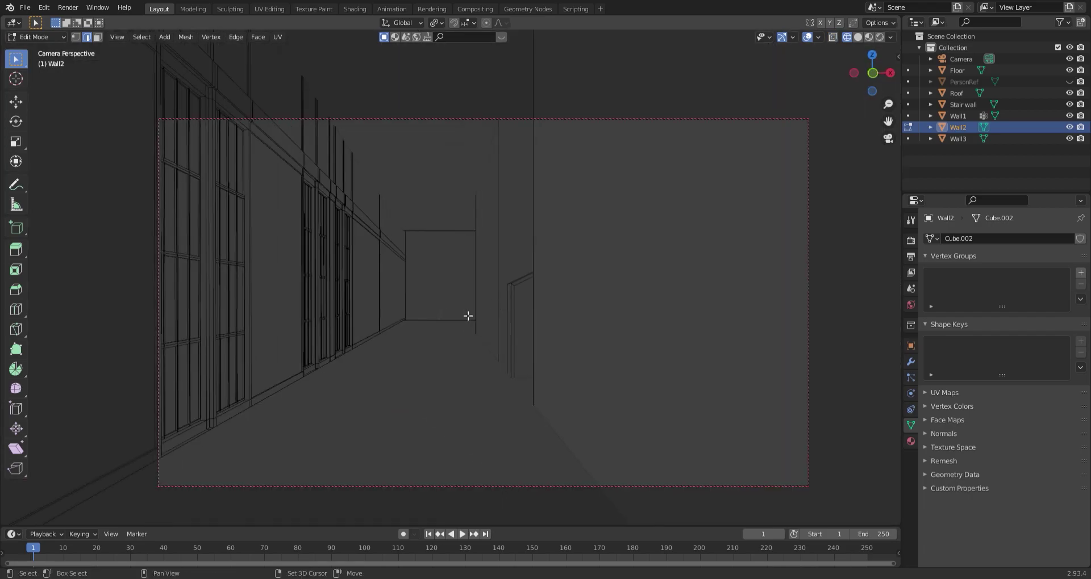
key("Tab")
middle_click_drag(420, 290, 461, 295)
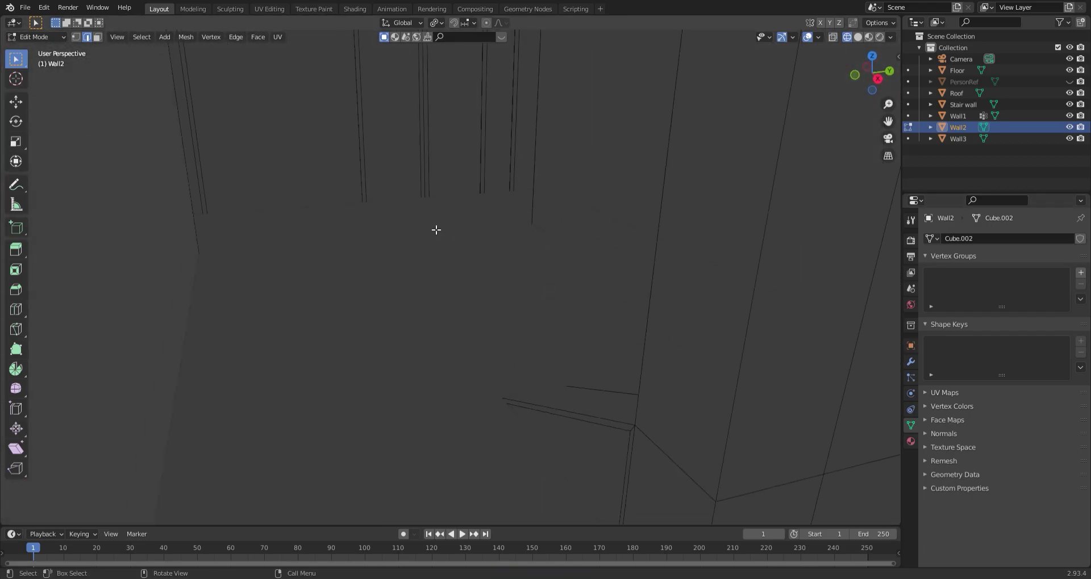
left_click(460, 295)
key("shift+h")
middle_click_drag(531, 205, 479, 213)
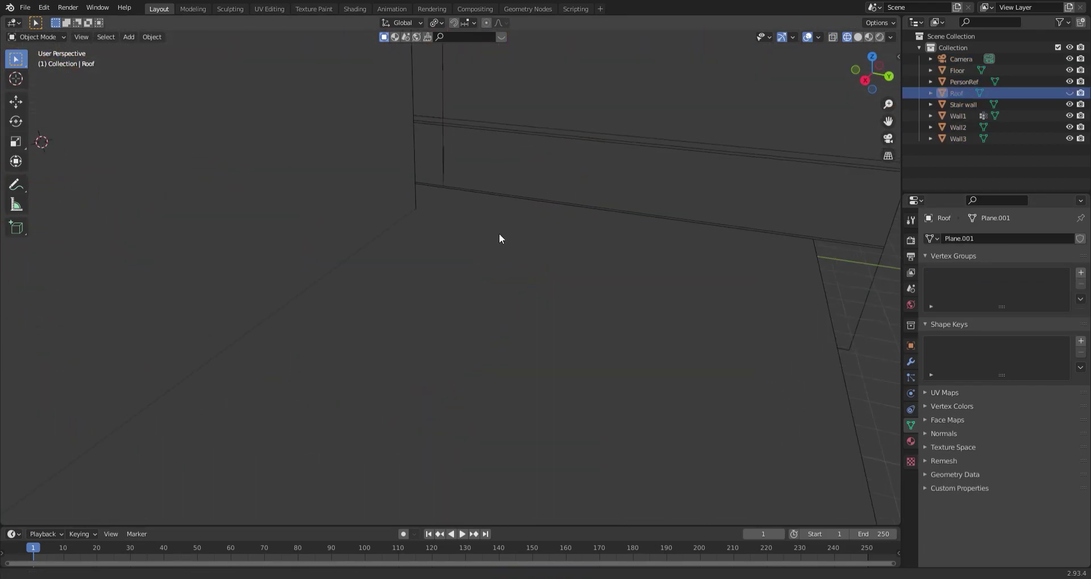
key("KP_7")
key("3")
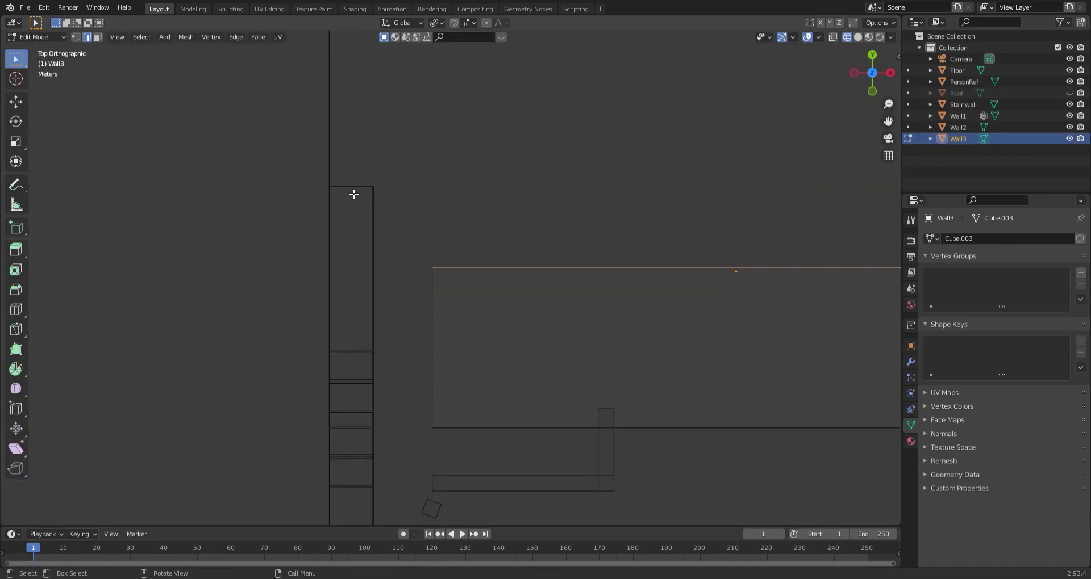
Step: Select a Wall1 face and reposition it in side view with the see-through display
scroll(487, 409, "up", 3)
left_click(487, 409)
key("KP_3")
key("alt+z")
scroll(488, 241, "down", 3)
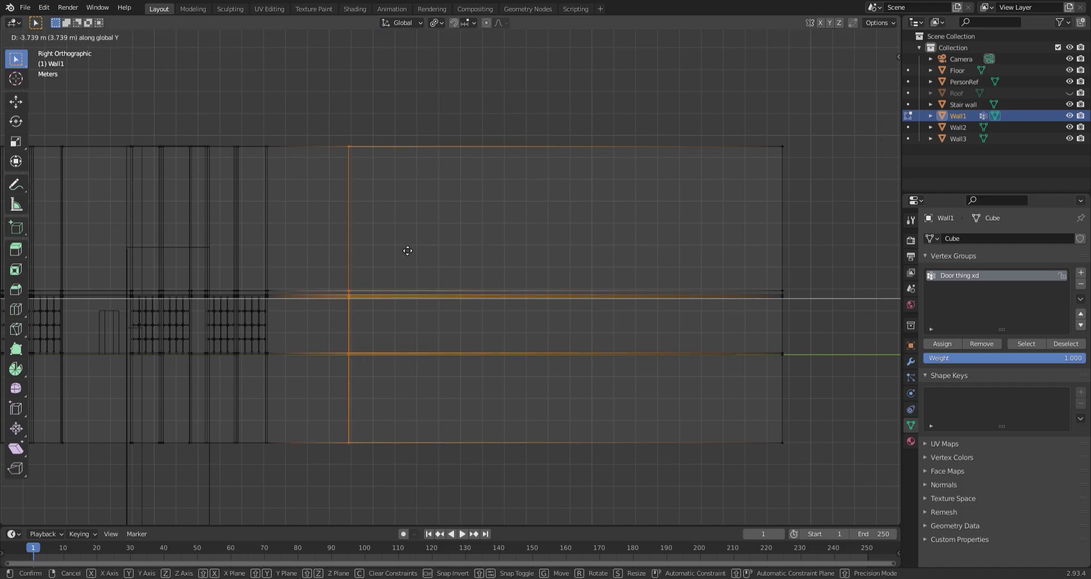
left_click(407, 250)
key("alt+z")
mouse_move(408, 251)
middle_mouse_down()
mouse_move(405, 224)
mouse_move(551, 246)
mouse_move(468, 251)
middle_mouse_up()
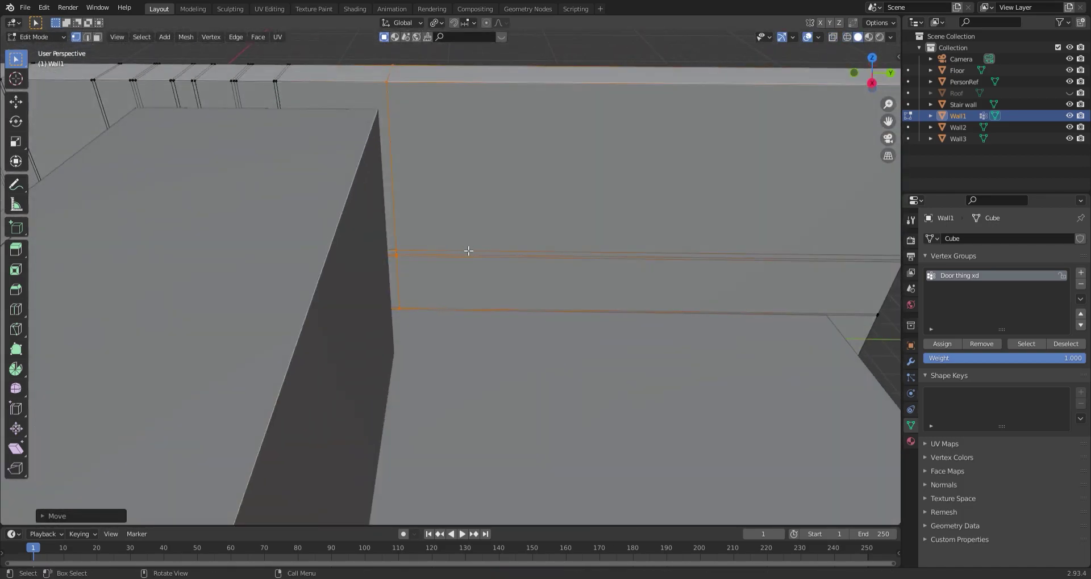
Step: Rotate the selected wall geometry 9° around the Z axis
left_click(545, 271)
mouse_move(545, 271)
middle_mouse_down()
mouse_move(535, 221)
mouse_move(546, 269)
middle_mouse_up()
key("KP_3")
key("r")
key("z")
key("9")
key("Return")
Step: Extrude the selected wall faces outward along their normal
scroll(428, 283, "up", 3)
scroll(419, 234, "up", 3)
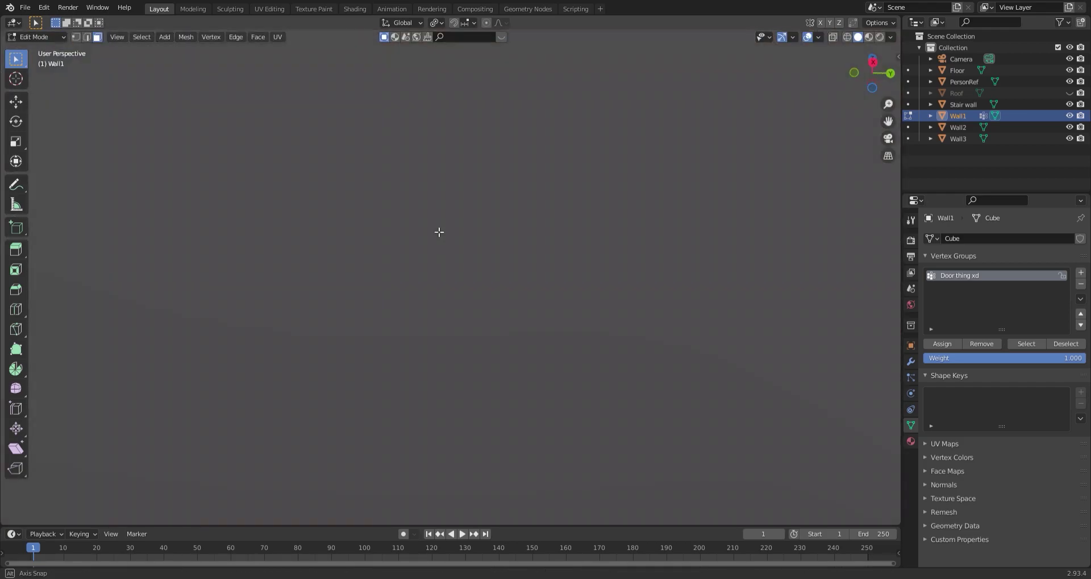
scroll(480, 372, "down", 1)
scroll(480, 372, "down", 4)
scroll(657, 499, "down", 3)
scroll(509, 211, "up", 6)
middle_click_drag(509, 212, 555, 257)
key("x")
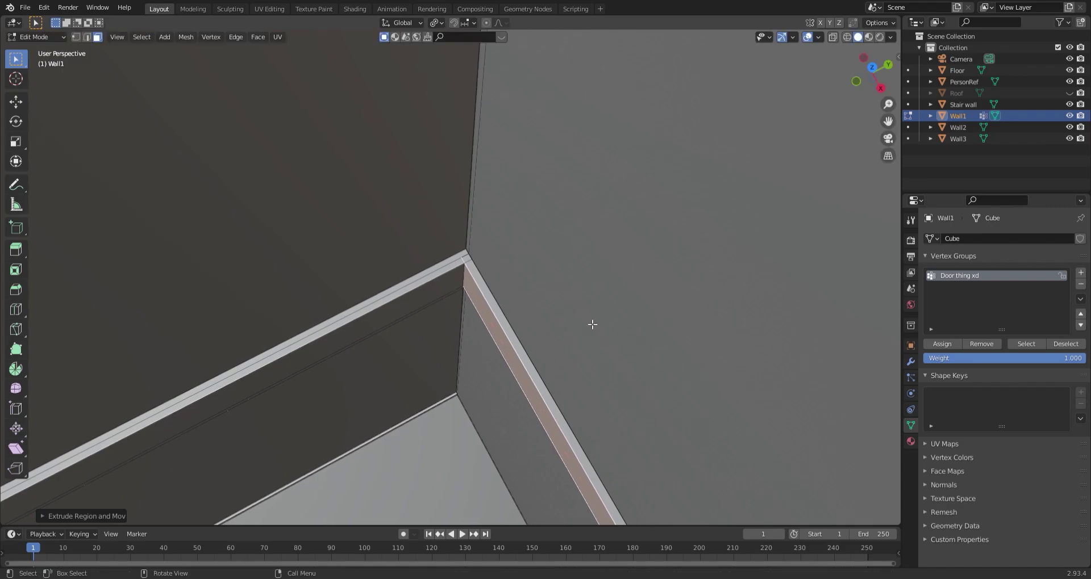
key("e")
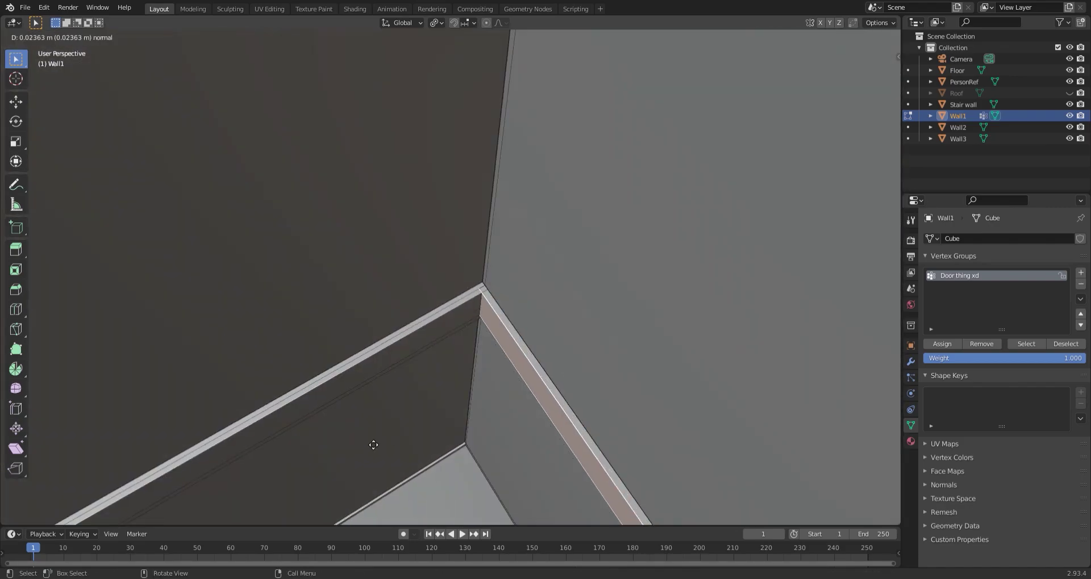
left_click(373, 445)
mouse_move(373, 445)
middle_mouse_down()
mouse_move(573, 321)
mouse_move(460, 331)
mouse_move(538, 297)
mouse_move(596, 329)
mouse_move(493, 297)
mouse_move(562, 248)
middle_mouse_up()
Step: Switch to edge selection, apply an Edge menu operation, and confirm the face offset
key("x")
key("Escape")
mouse_move(631, 269)
middle_mouse_down()
mouse_move(482, 342)
mouse_move(470, 478)
mouse_move(540, 146)
mouse_move(478, 351)
mouse_move(487, 313)
middle_mouse_up()
key("2")
key("ctrl+e")
key("3")
left_click(330, 87)
mouse_move(330, 87)
middle_mouse_down()
mouse_move(606, 336)
mouse_move(419, 373)
mouse_move(370, 280)
mouse_move(740, 360)
mouse_move(356, 251)
mouse_move(200, 59)
mouse_move(719, 514)
mouse_move(378, 390)
mouse_move(521, 305)
mouse_move(514, 379)
middle_mouse_up()
Step: Try moving and deleting a face, then check the camera and front views of the door
key("g")
key("Escape")
mouse_move(339, 291)
middle_mouse_down()
mouse_move(604, 392)
mouse_move(391, 334)
middle_mouse_up()
key("x")
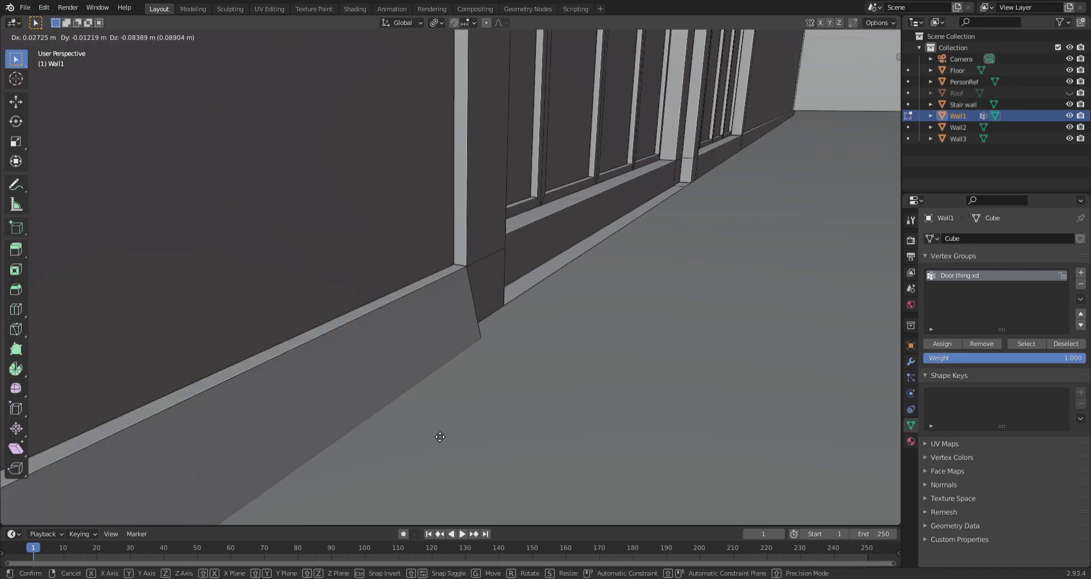
key("Escape")
mouse_move(437, 315)
middle_mouse_down()
mouse_move(514, 317)
mouse_move(541, 395)
mouse_move(462, 146)
mouse_move(612, 304)
middle_mouse_up()
key("KP_0")
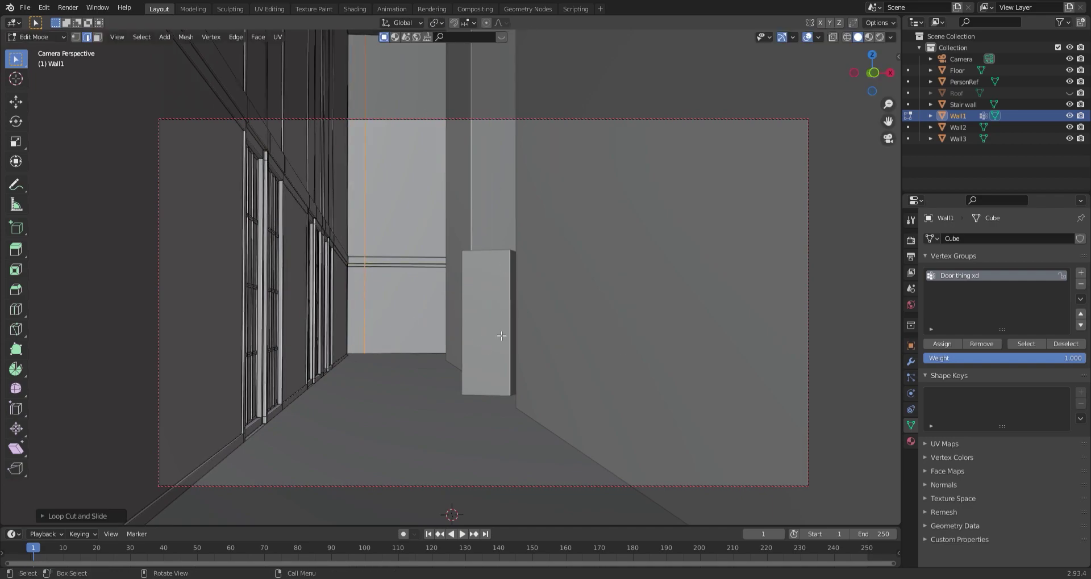
key("KP_1")
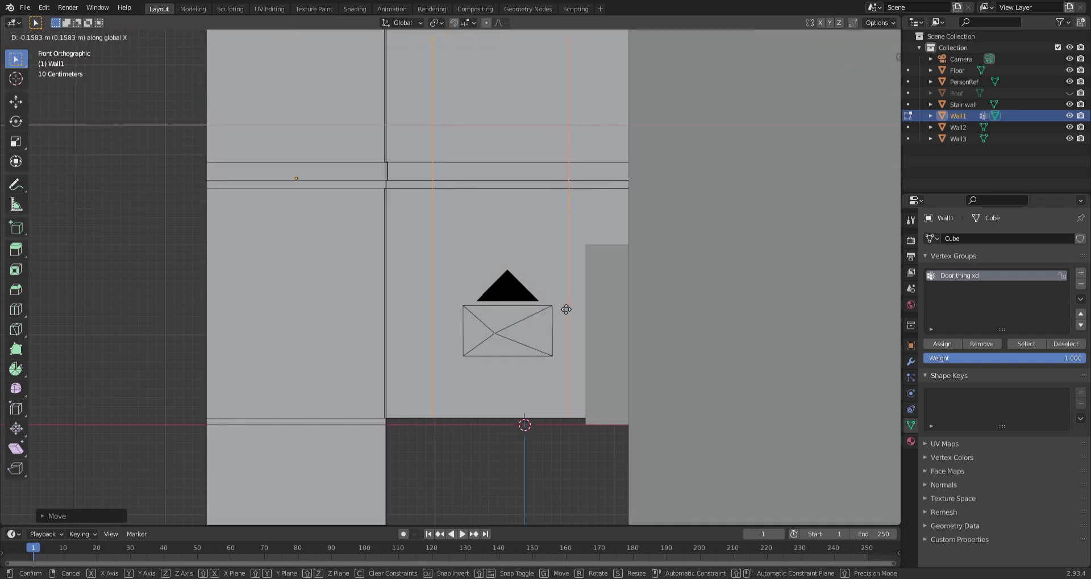
key("3")
Step: Add two loop cuts around the door, save, and extrude the door face slightly outward
middle_click_drag(494, 283, 465, 221)
key("ctrl+r")
middle_click_drag(558, 290, 551, 237)
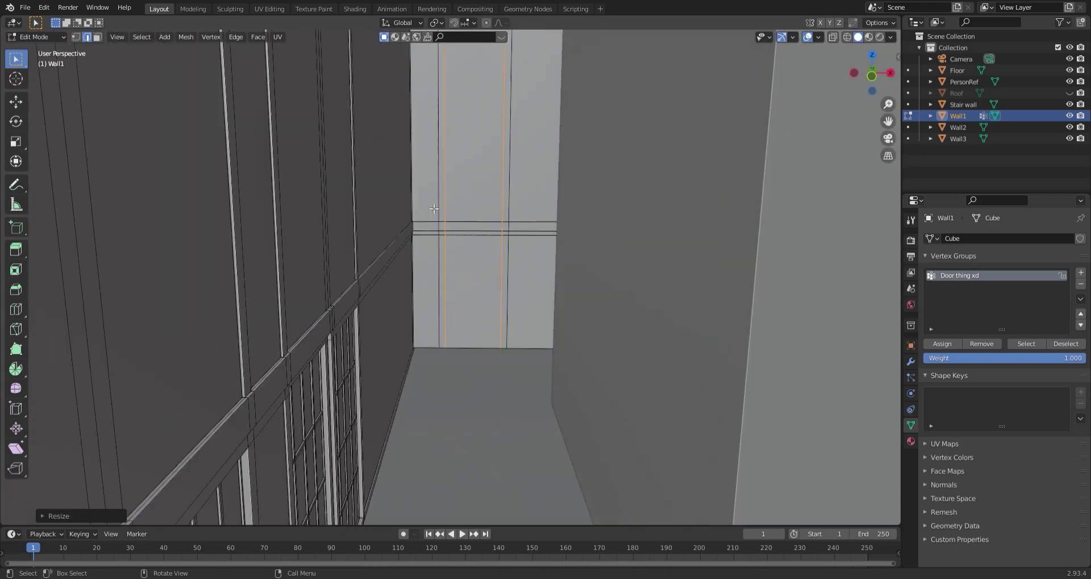
key("ctrl+s")
left_click(550, 236)
mouse_move(579, 343)
middle_mouse_down()
mouse_move(441, 302)
mouse_move(623, 329)
middle_mouse_up()
key("e")
left_click(482, 362)
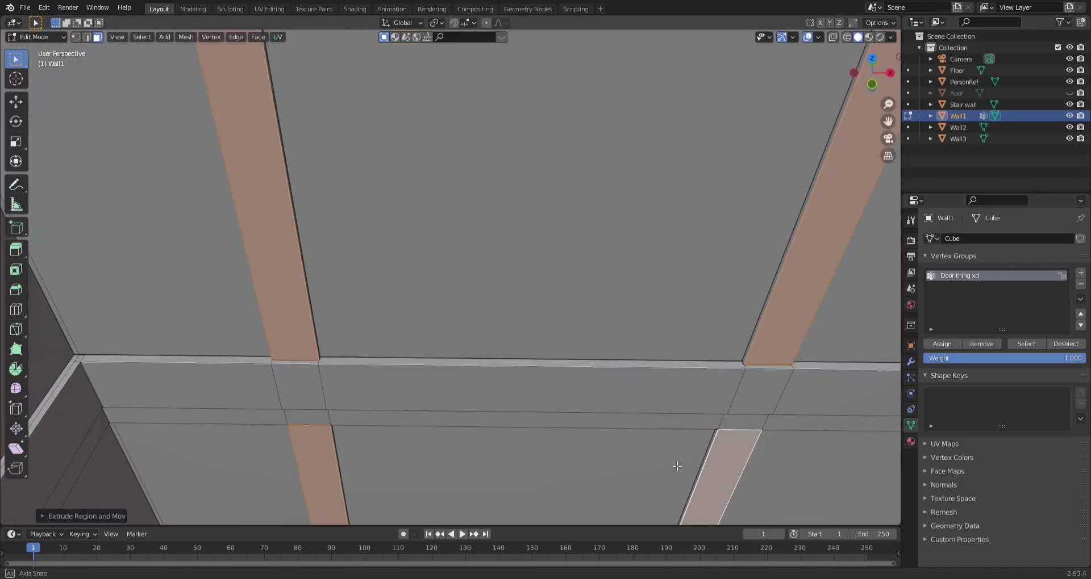
Step: Isolate the door face, restore hidden geometry, and undo/redo the trim strip extrusion
middle_click_drag(677, 468, 482, 290)
key("shift+h")
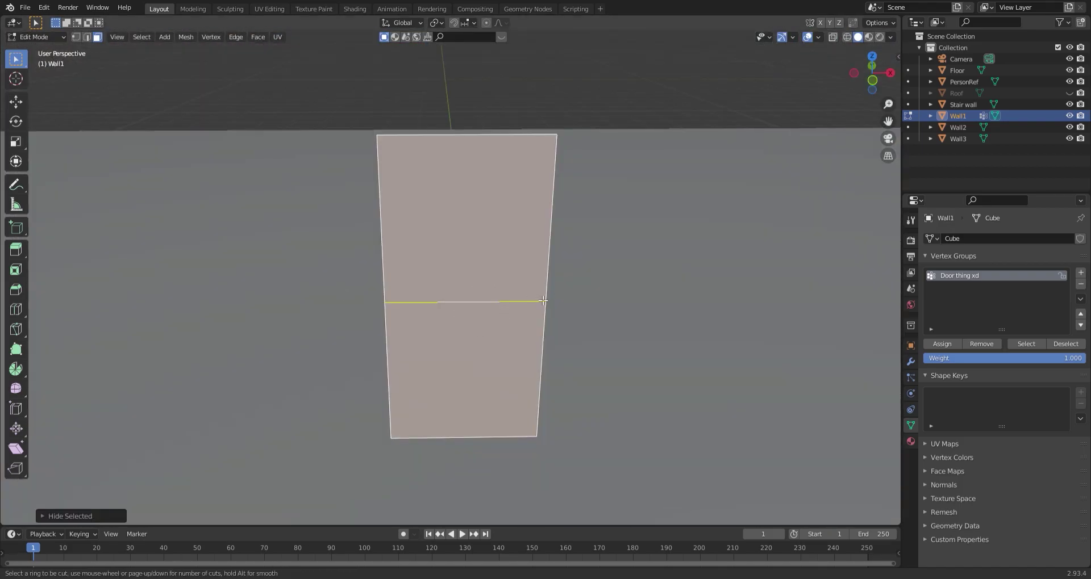
key("3")
mouse_move(490, 307)
middle_mouse_down()
mouse_move(577, 382)
mouse_move(533, 292)
middle_mouse_up()
key("alt+h")
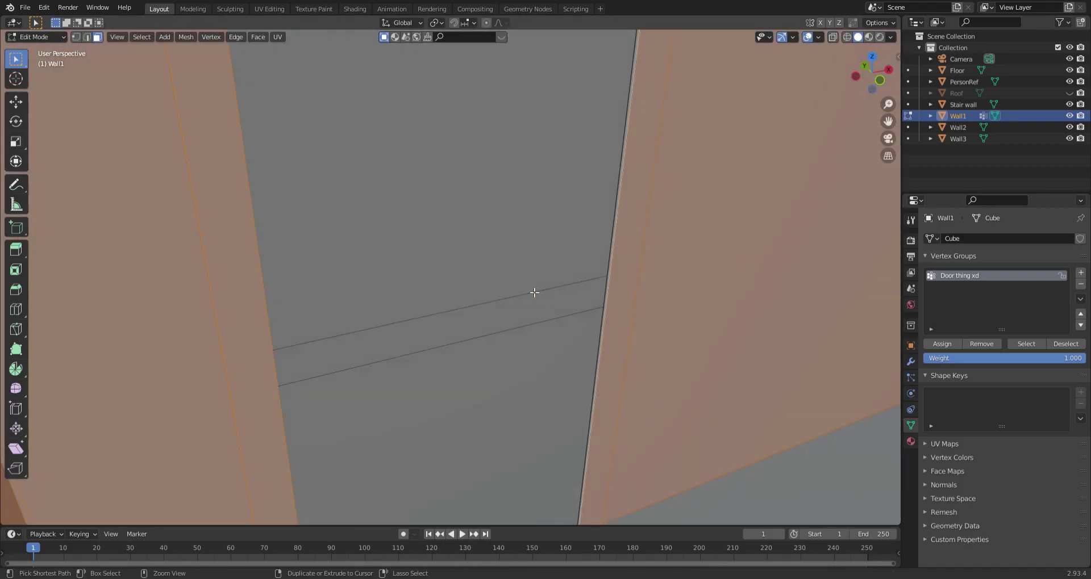
key("ctrl+z")
key("ctrl+z")
key("ctrl+shift+z")
key("ctrl+z")
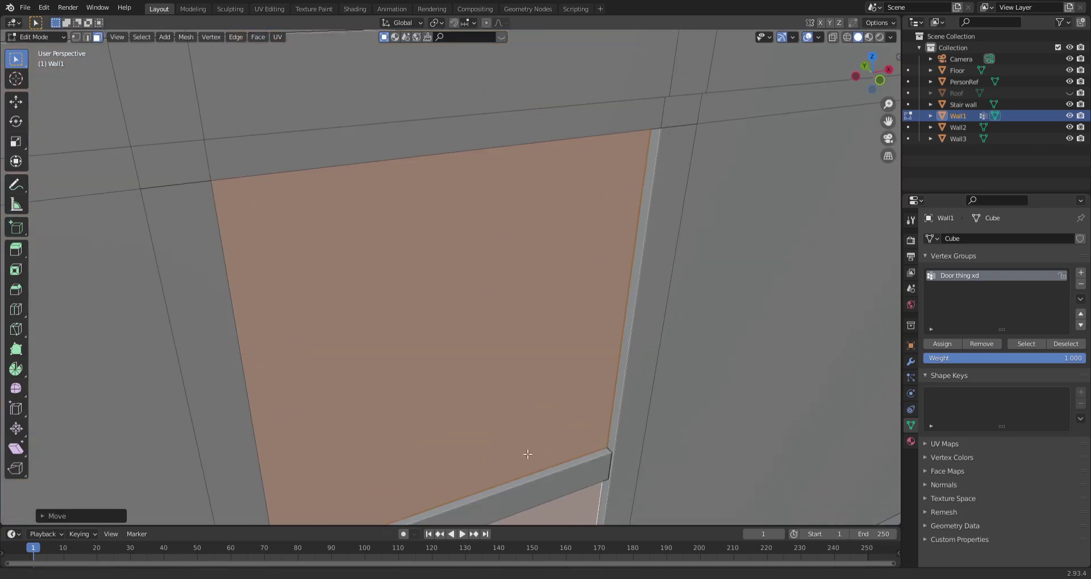
scroll(503, 248, "down", 3)
mouse_move(503, 248)
middle_mouse_down()
mouse_move(512, 296)
mouse_move(503, 248)
middle_mouse_up()
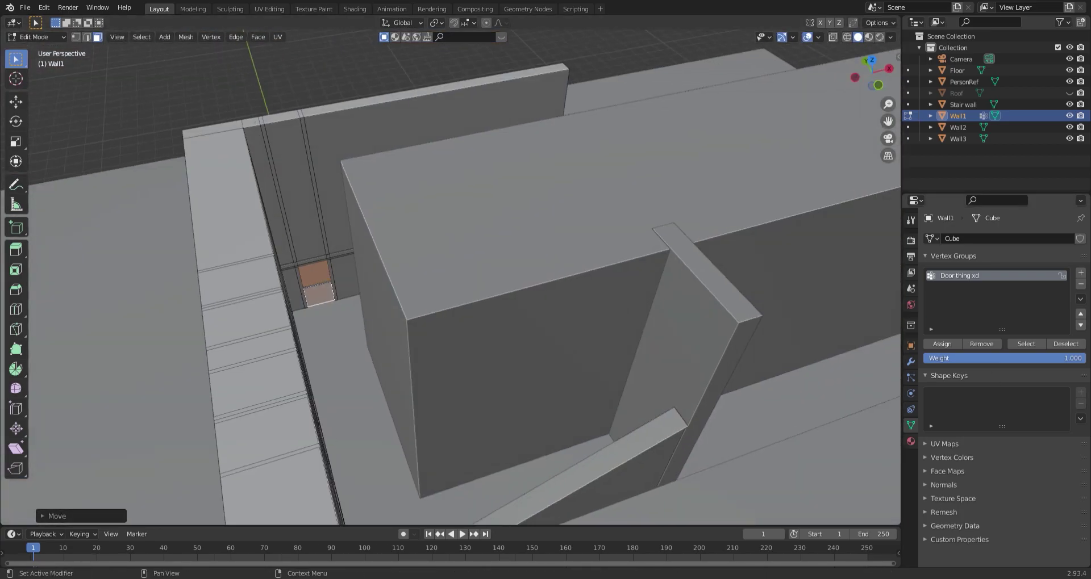
Step: Select Wall3 from the right-side view and start a loop cut in Edit Mode
key("Tab")
key("KP_3")
left_click(324, 295)
key("Tab")
key("ctrl+r")
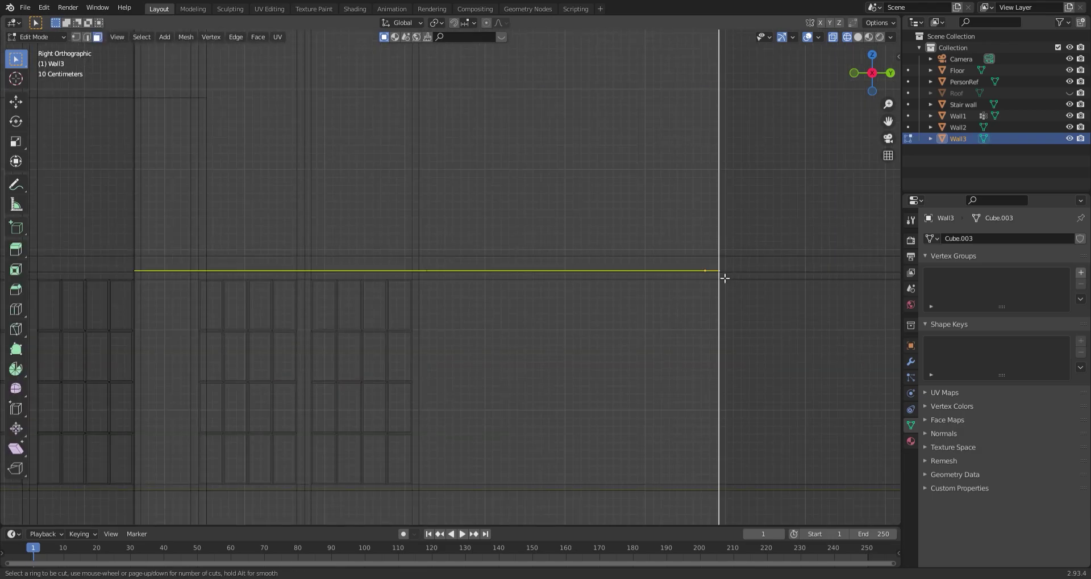
Step: Place a loop cut on Wall3 and move the new edge loop in top view
left_click(229, 273)
middle_click_drag(230, 273, 215, 398)
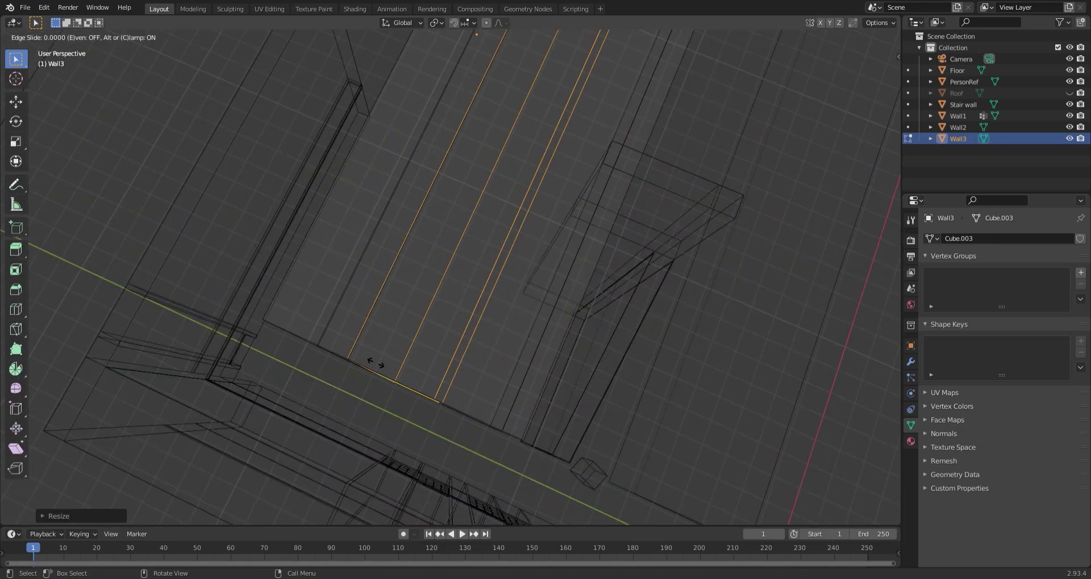
key("s")
key("y")
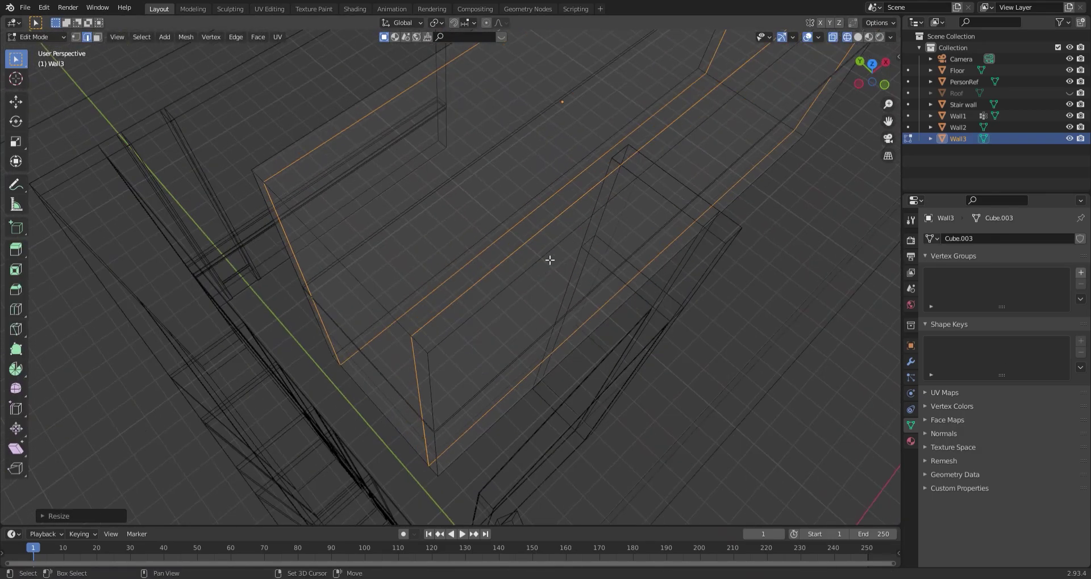
middle_click_drag(548, 260, 348, 316)
key("ctrl+z")
key("KP_7")
key("g")
left_click(446, 250)
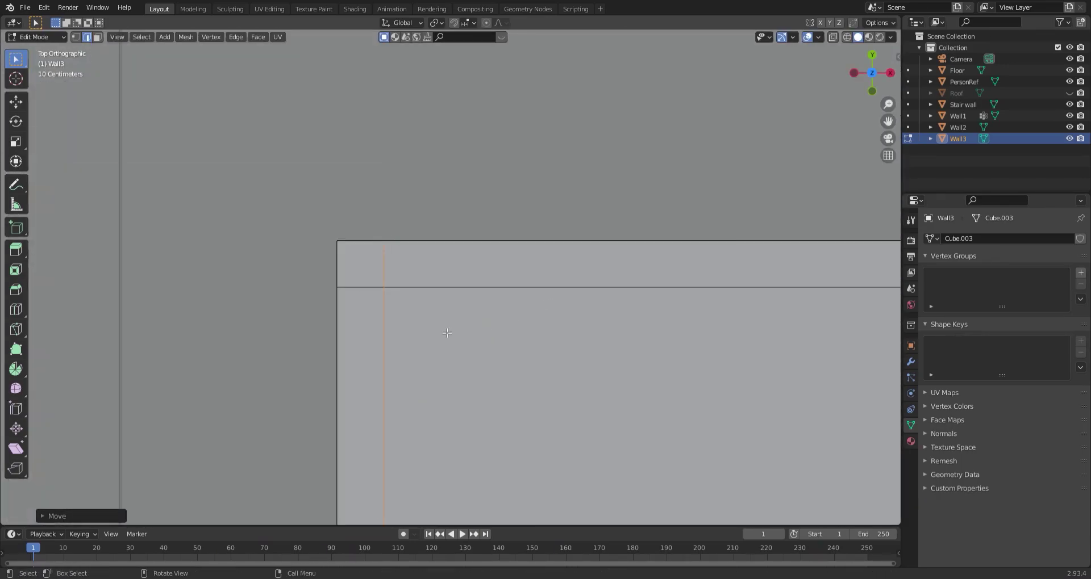
middle_click_drag(445, 250, 845, 293)
Step: Switch to wireframe, select Wall1, and enter its Edit Mode in solid shading
scroll(605, 248, "down", 5)
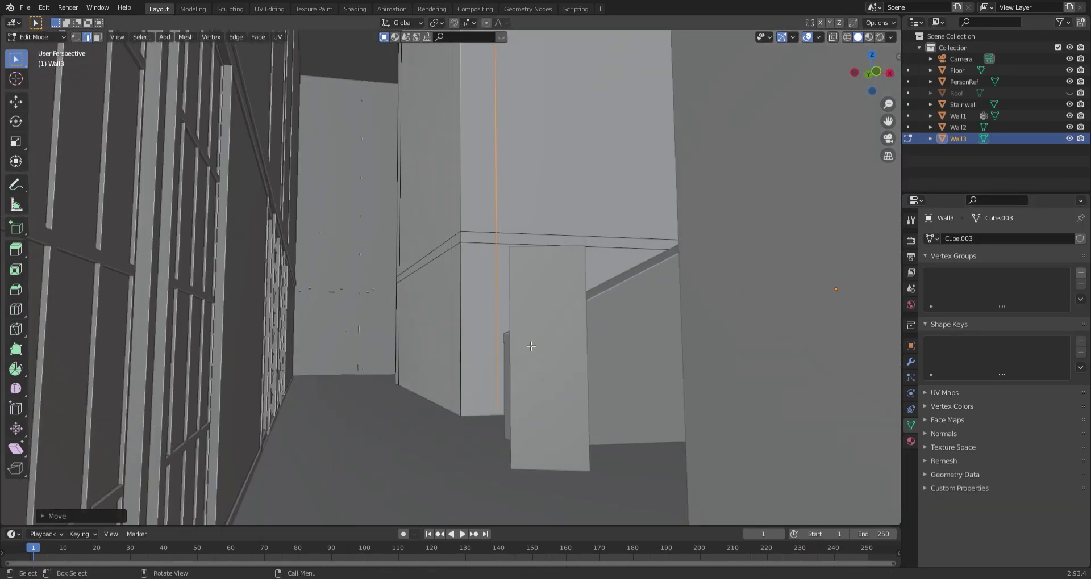
key("KP_0")
key("Tab")
key("shift+z")
middle_click_drag(468, 265, 494, 312)
key("alt+a")
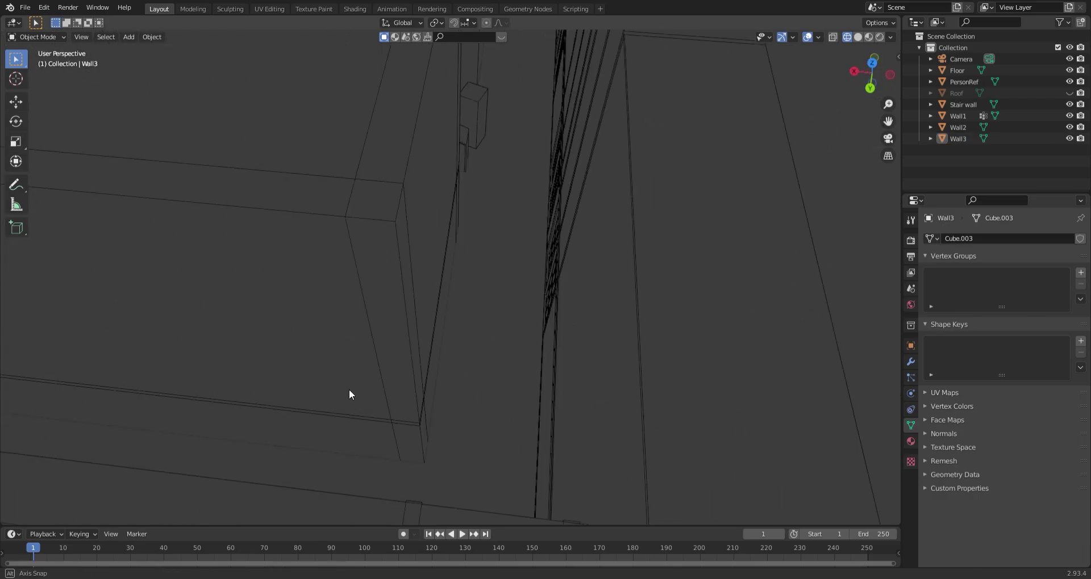
left_click(404, 312)
key("shift+z")
key("Tab")
mouse_move(404, 312)
middle_mouse_down()
mouse_move(458, 292)
mouse_move(497, 343)
middle_mouse_up()
middle_click_drag(565, 254, 572, 346)
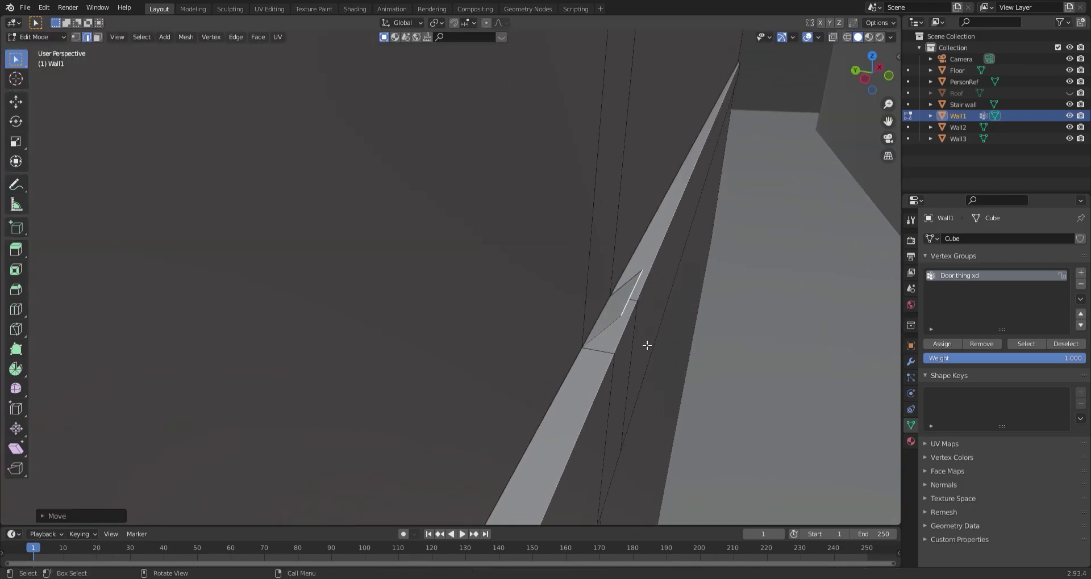
Step: Switch editing to Wall3, scale its frame faces from the top view, and save
key("3")
middle_click_drag(644, 341, 704, 340)
scroll(305, 369, "down", 4)
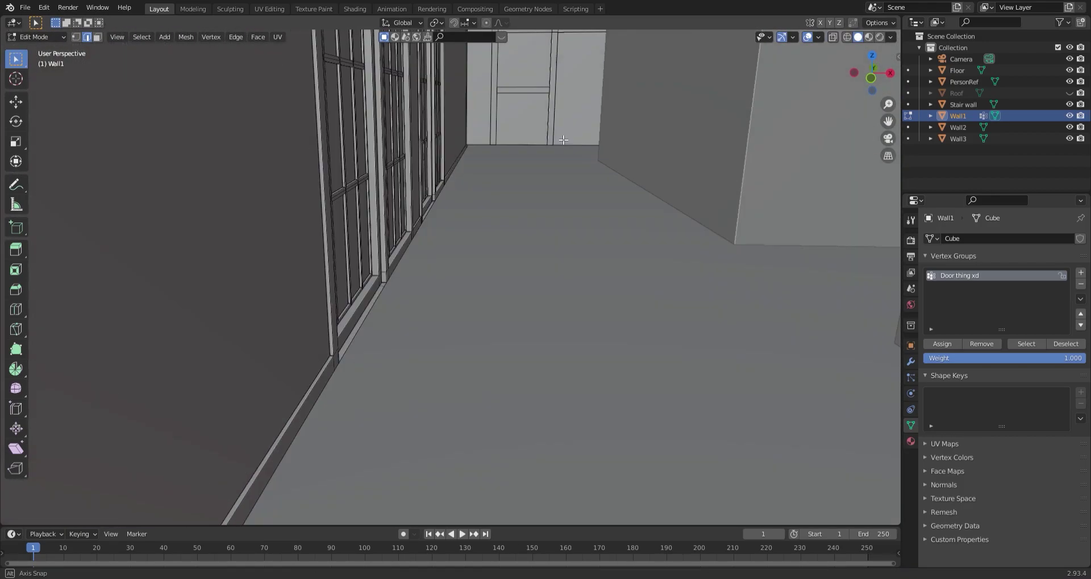
mouse_move(398, 357)
middle_mouse_down()
mouse_move(476, 389)
mouse_move(438, 23)
middle_mouse_up()
key("alt+q")
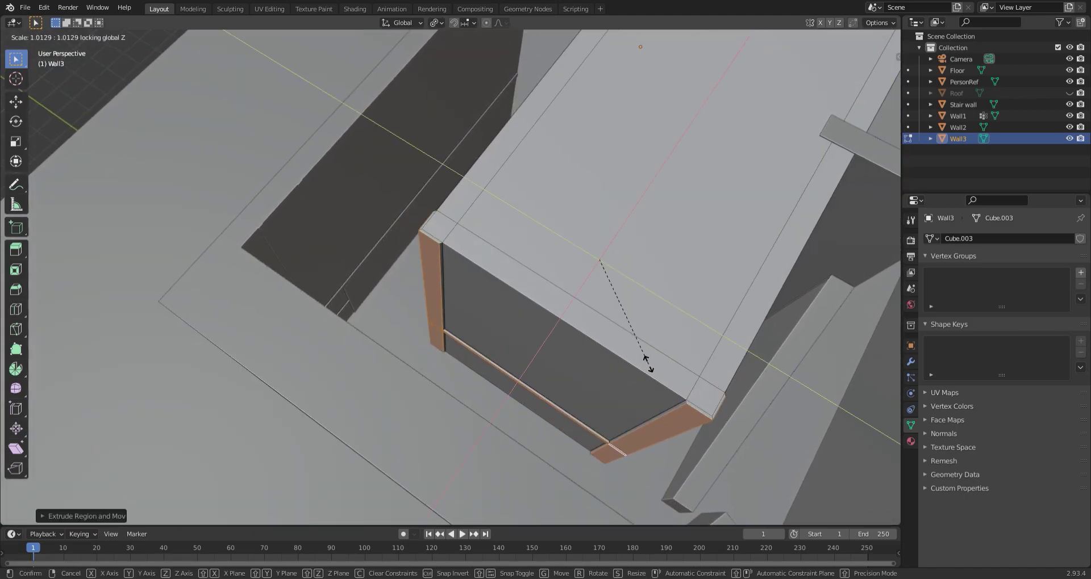
key("s")
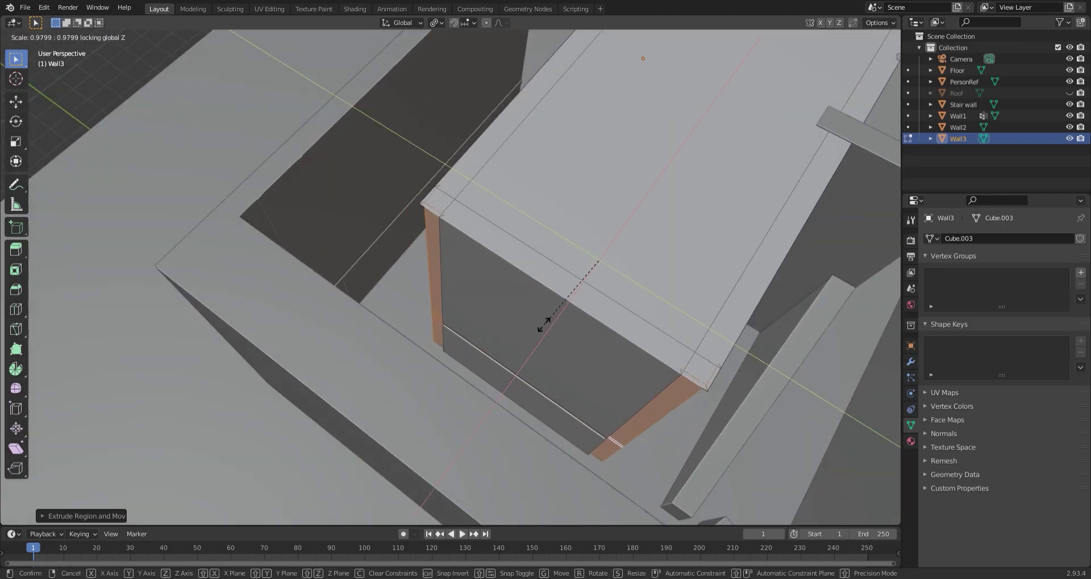
key("KP_7")
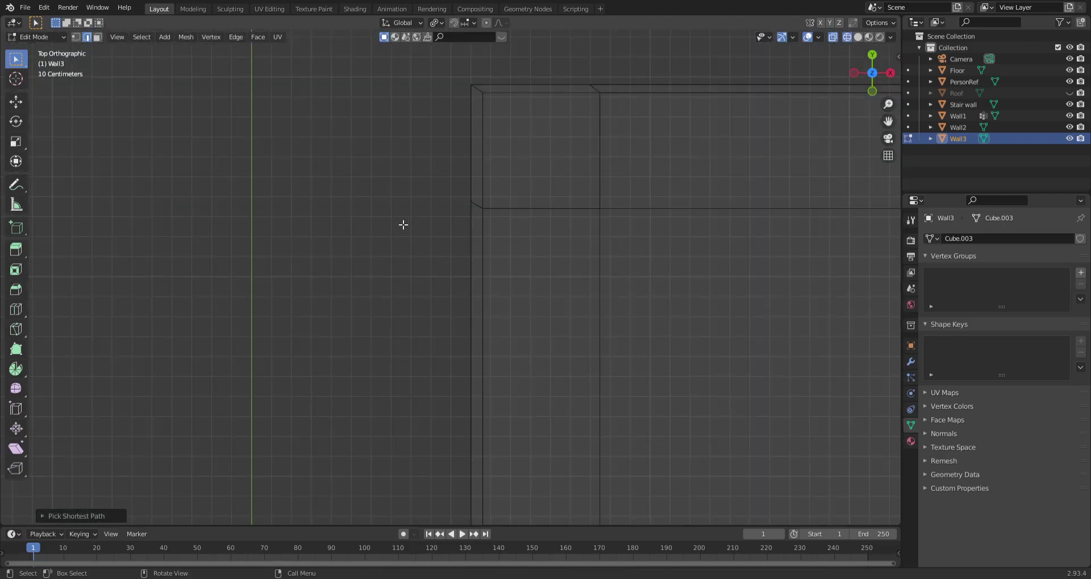
left_click(535, 360)
scroll(392, 370, "up", 2)
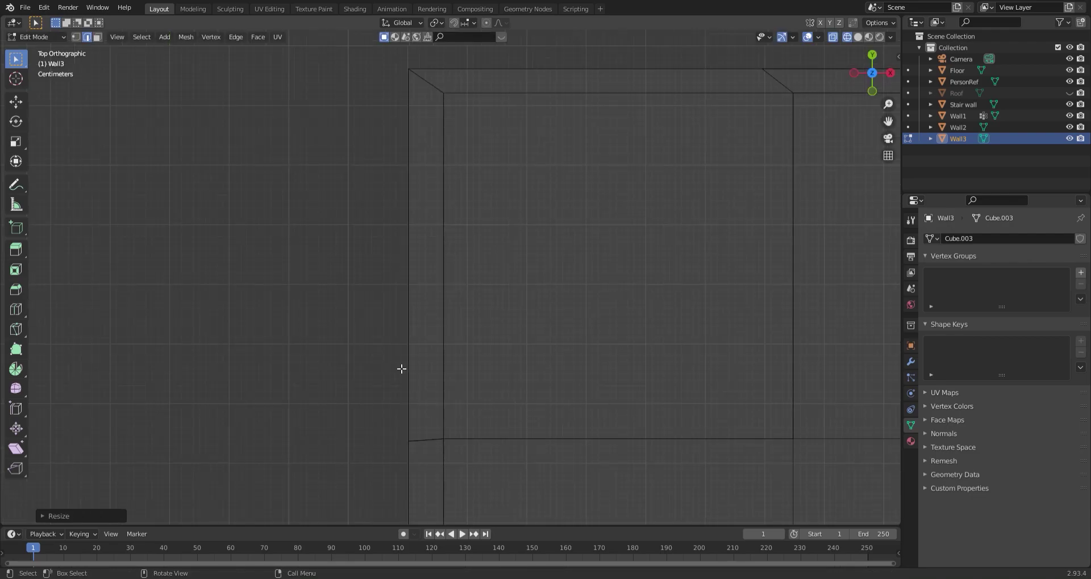
key("ctrl+s")
Step: Delete Wall2 and duplicate Wall3 as Wall3.001 in its place
middle_click_drag(556, 420, 495, 262)
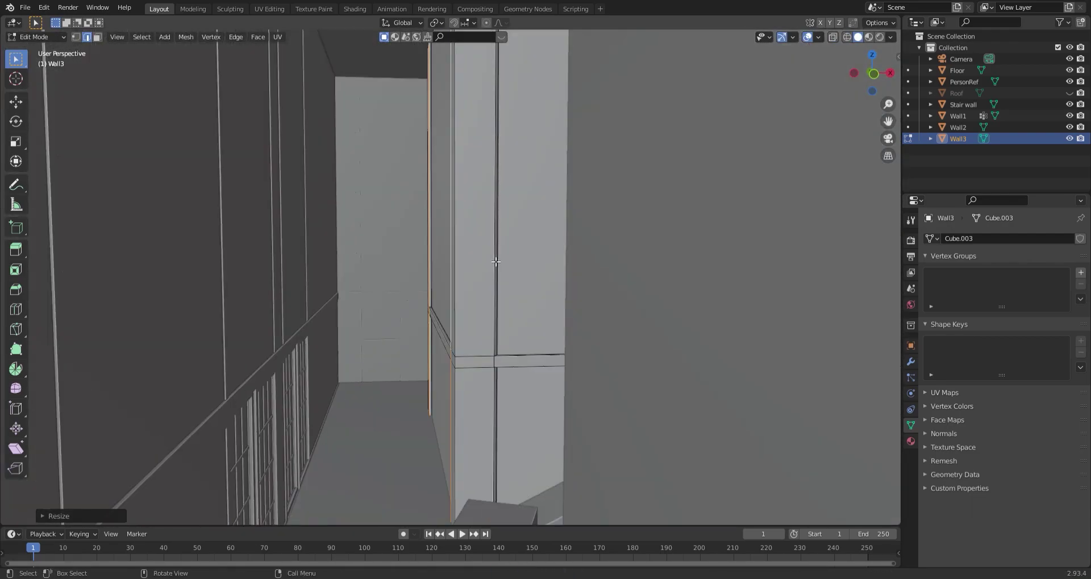
mouse_move(495, 262)
middle_mouse_down()
mouse_move(652, 294)
mouse_move(362, 267)
middle_mouse_up()
key("Tab")
key("Delete")
key("ctrl+z")
key("KP_7")
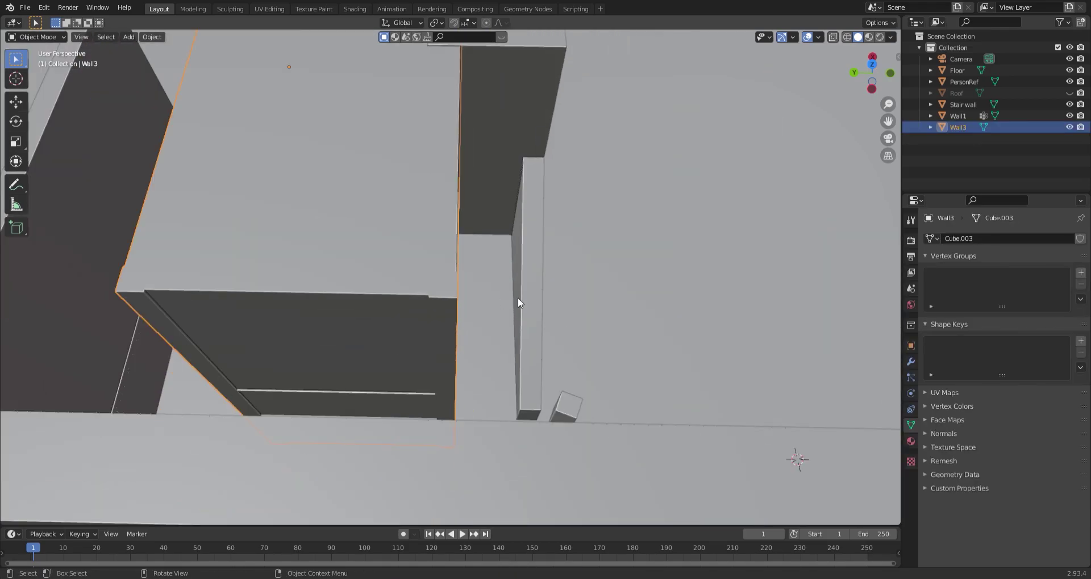
key("ctrl+shift+z")
middle_click_drag(507, 400, 361, 338)
key("Tab")
Step: Slide Wall3.001 along Y into place in the corridor and save the file
key("g")
key("y")
left_click(361, 338)
key("KP_0")
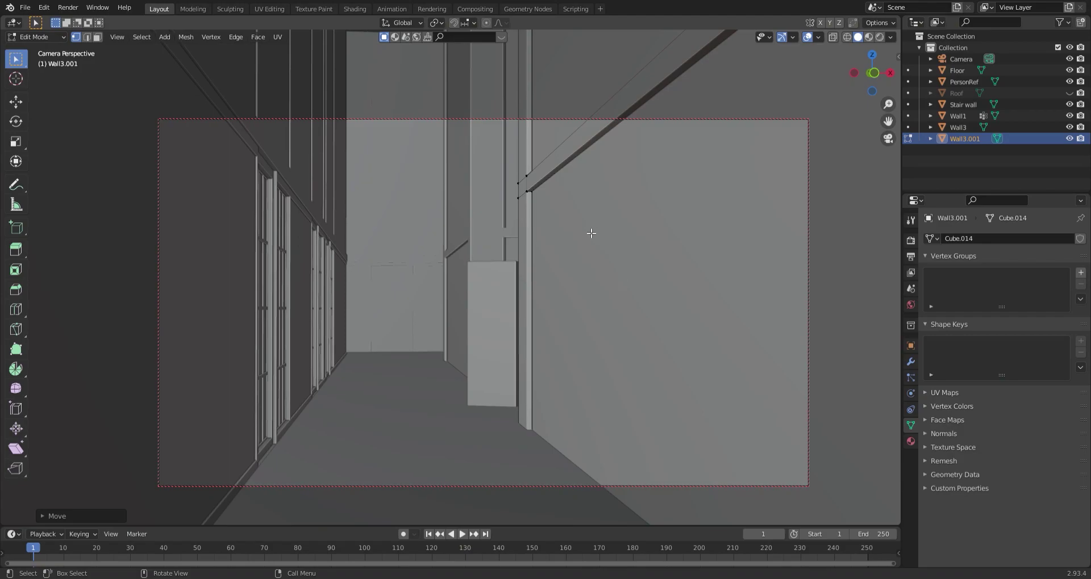
key("ctrl+s")
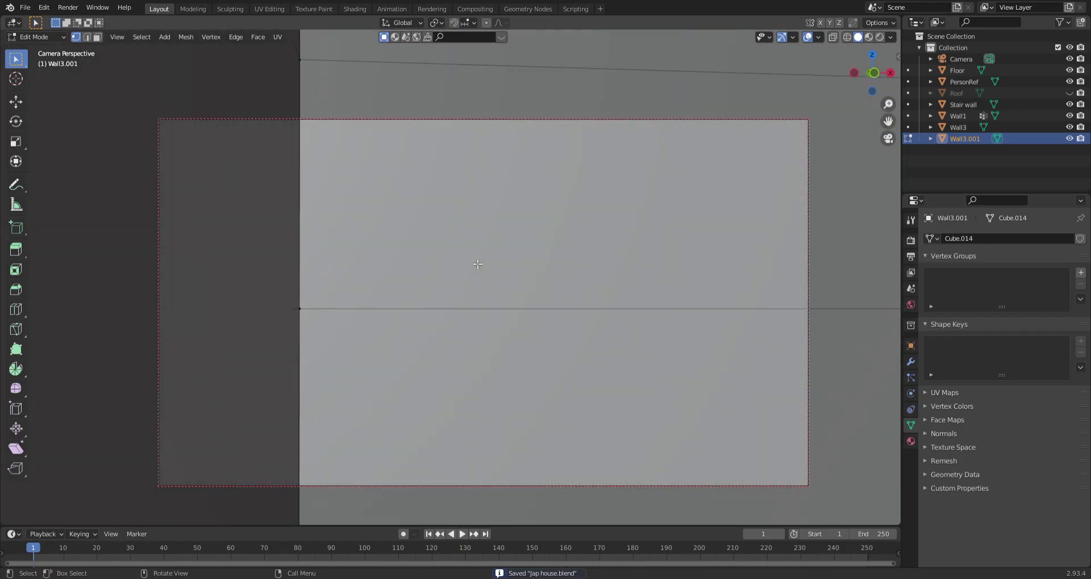
Step: Isolate Wall3.001 from the other objects to inspect it, then reveal everything again
middle_click_drag(477, 260, 594, 237)
key("n")
key("n")
key("a")
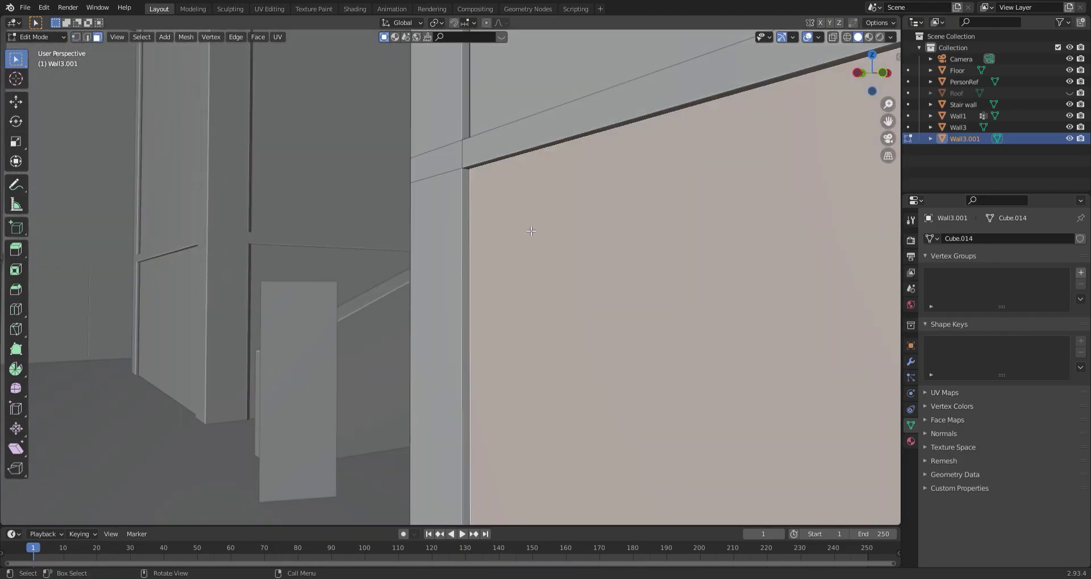
key("Tab")
key("shift+h")
mouse_move(459, 224)
middle_mouse_down()
mouse_move(550, 255)
mouse_move(605, 305)
middle_mouse_up()
key("alt+h")
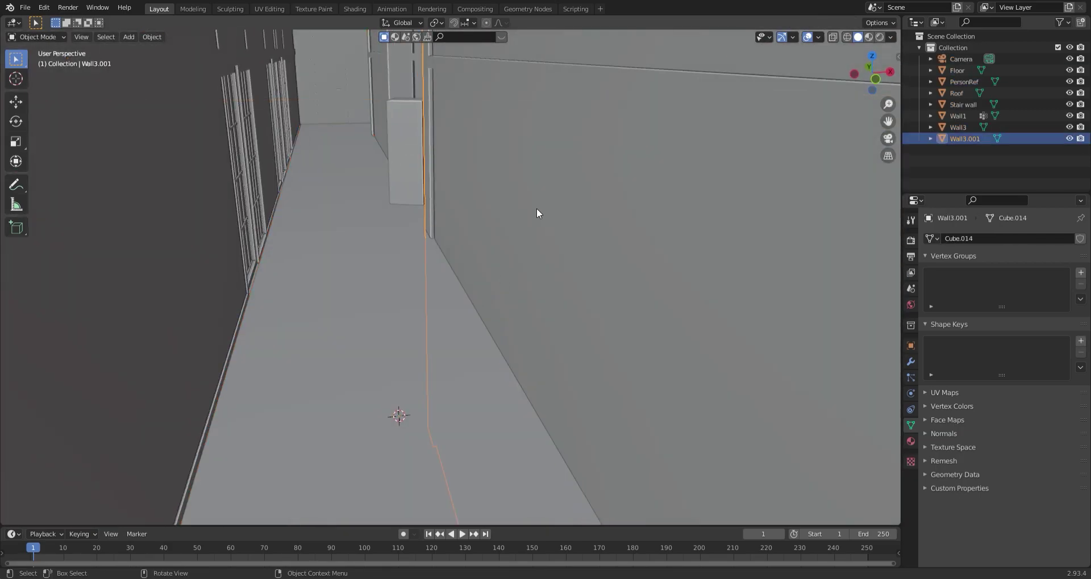
Step: In Edit Mode, view Wall3.001 from the right side in see-through and isolate its face
key("Tab")
key("alt+z")
key("KP_3")
scroll(504, 303, "up", 2)
key("a")
key("h")
key("alt+z")
middle_click_drag(421, 324, 499, 288)
key("alt+h")
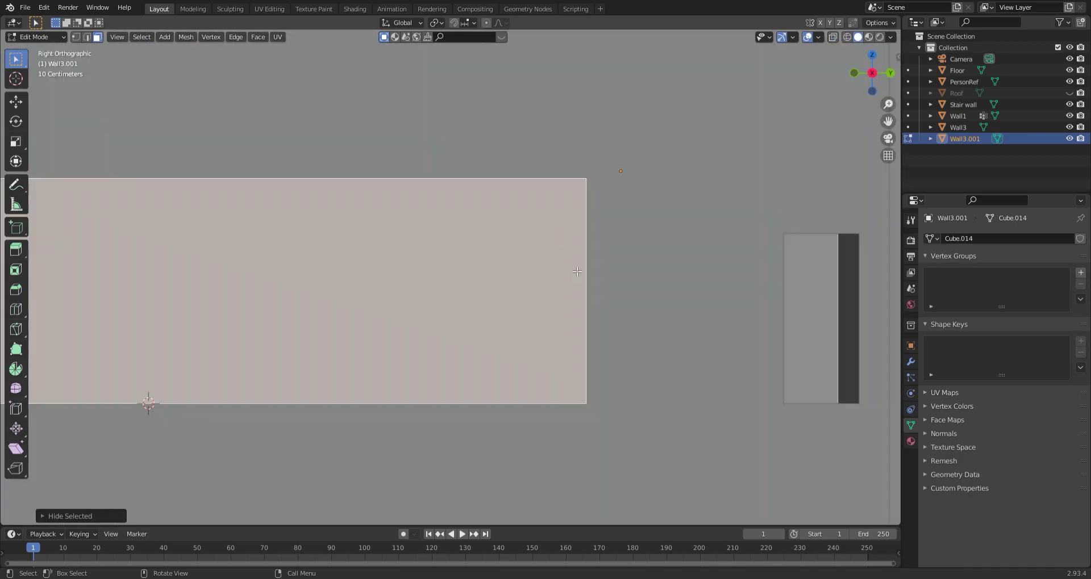
mouse_move(498, 288)
middle_mouse_down()
mouse_move(430, 263)
mouse_move(319, 270)
mouse_move(629, 237)
mouse_move(238, 382)
middle_mouse_up()
Step: Add a vertical loop cut near the end of Wall3.001 and check it in wireframe
key("ctrl+r")
left_click(475, 260)
left_click(443, 305)
scroll(494, 318, "up", 3)
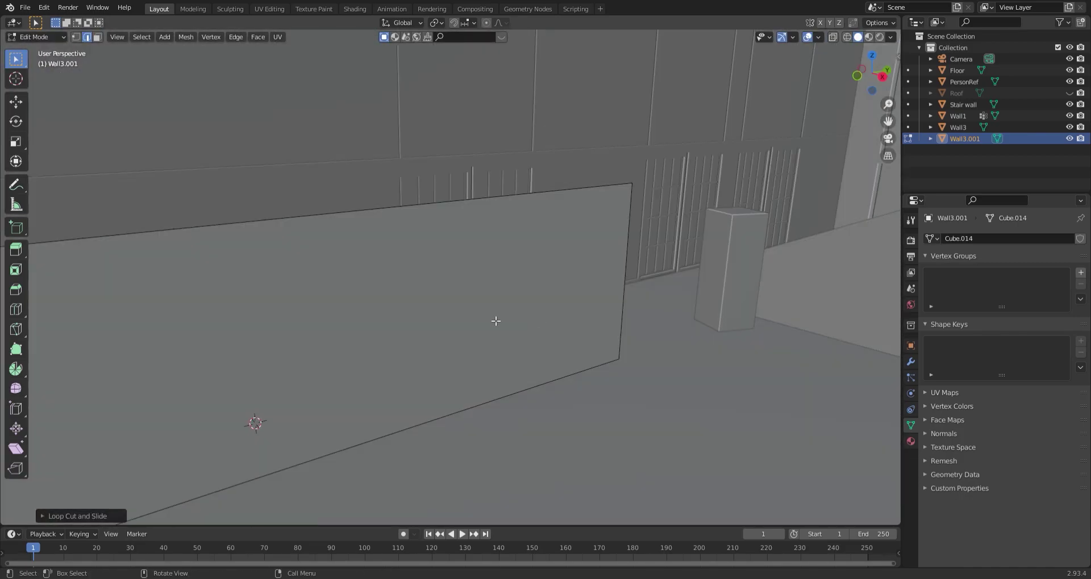
middle_click_drag(494, 319, 487, 321)
left_click(503, 363)
key("shift+z")
mouse_move(503, 364)
middle_mouse_down()
mouse_move(548, 389)
mouse_move(426, 339)
mouse_move(387, 258)
mouse_move(383, 362)
mouse_move(468, 336)
mouse_move(503, 397)
mouse_move(567, 438)
mouse_move(563, 319)
mouse_move(465, 374)
middle_mouse_up()
key("shift+z")
Step: Extrude the large wall face and slide the new edge along the wall
left_click(567, 438)
key("e")
right_click(561, 427)
key("g")
key("x")
key("g")
key("g")
left_click(522, 311)
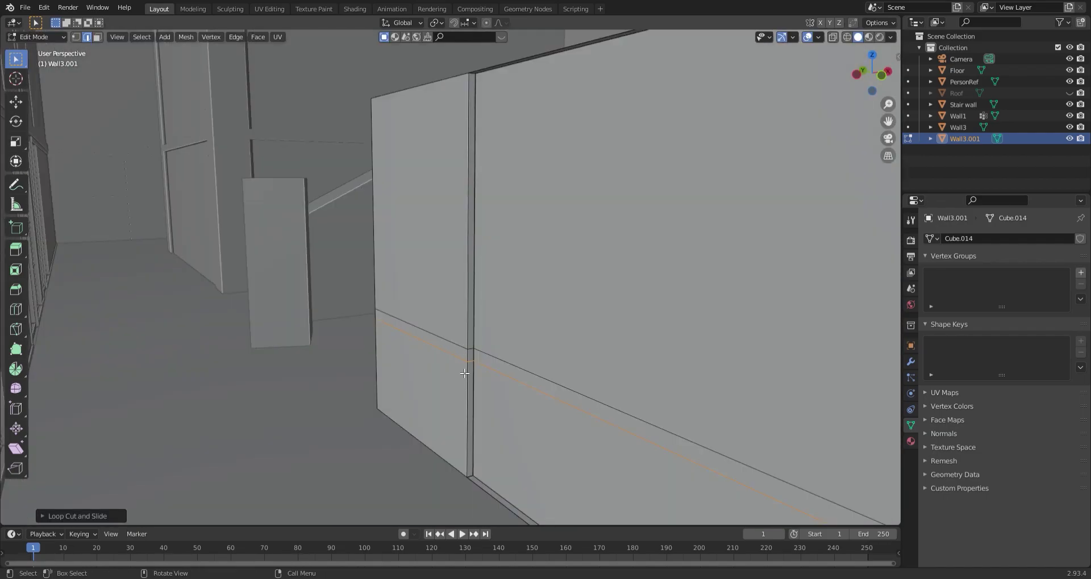
Step: Slide the bottom edges along the wall and begin evenly spaced vertical loop cuts
middle_click_drag(458, 333, 501, 398)
key("g")
key("g")
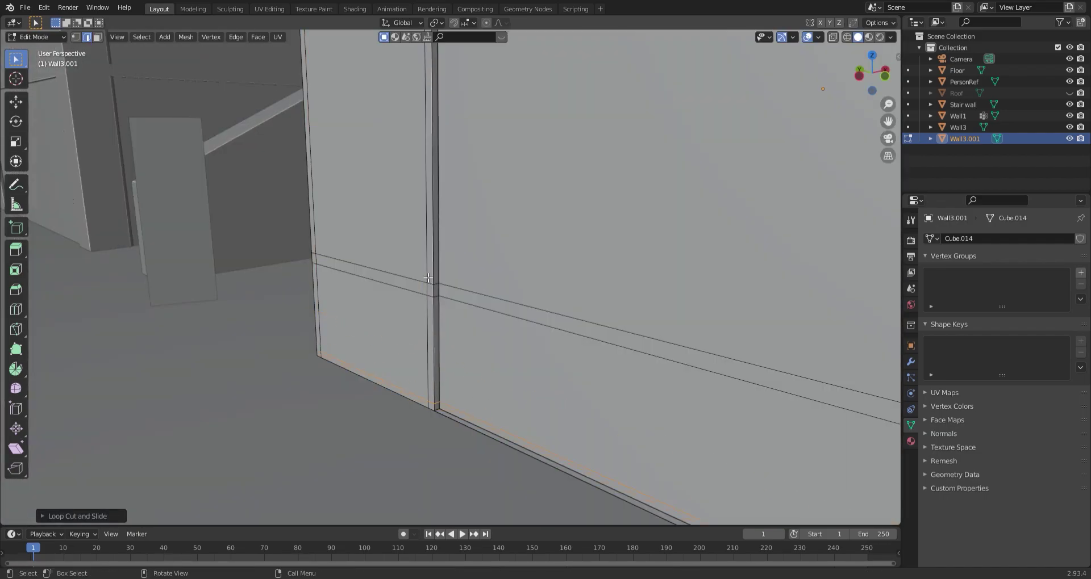
middle_click_drag(428, 278, 408, 151)
key("ctrl+r")
mouse_move(507, 269)
middle_mouse_down()
mouse_move(414, 300)
mouse_move(377, 287)
middle_mouse_up()
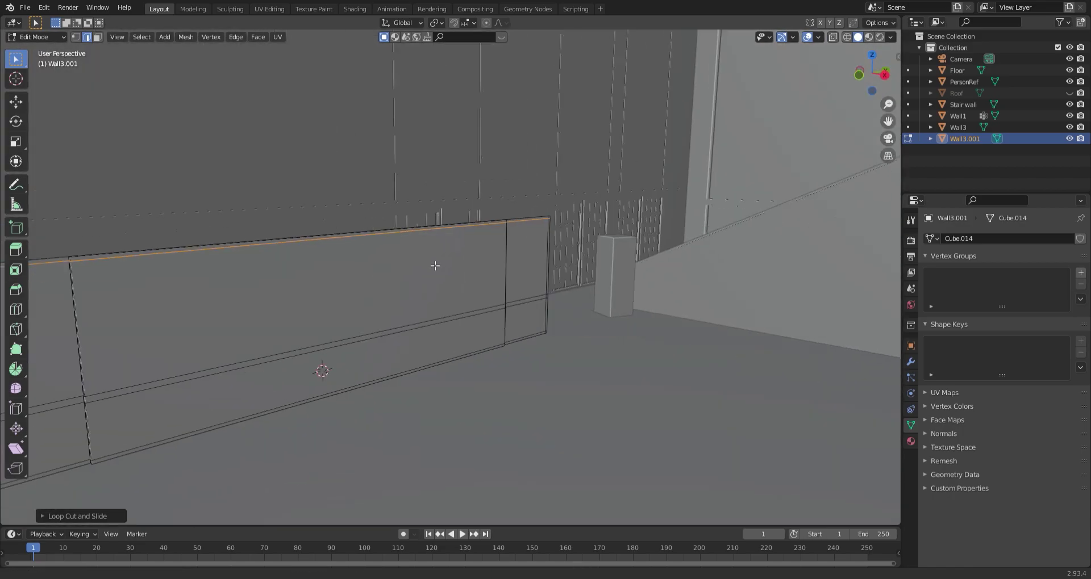
Step: Add vertical loop cuts across Wall3.001, shift the new edges along Y, and save
key("ctrl+r")
scroll(378, 287, "up", 4)
left_click(409, 236)
middle_click_drag(409, 236, 370, 233)
scroll(370, 233, "up", 2)
key("g")
key("y")
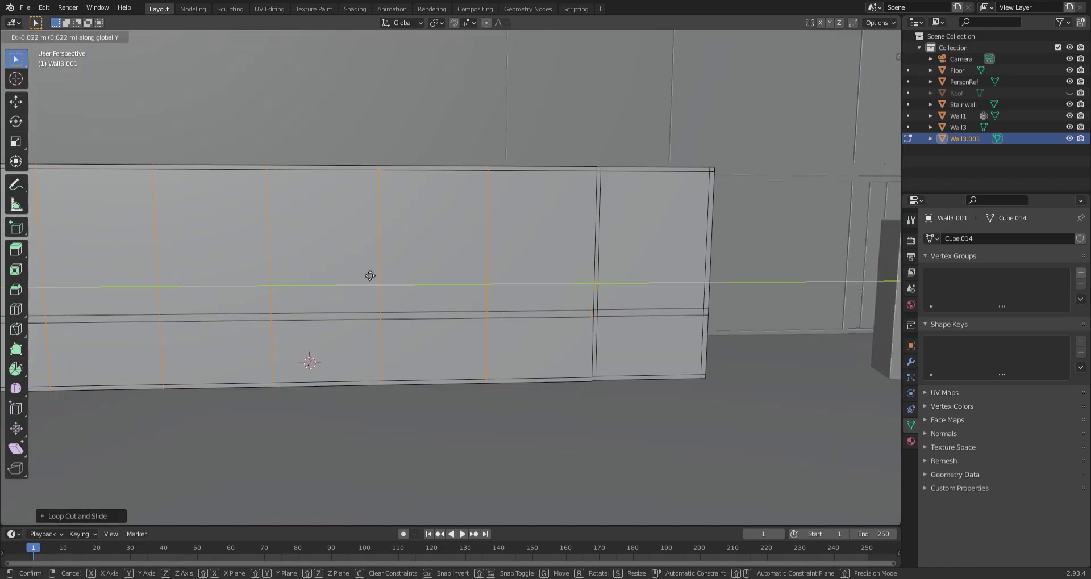
left_click(370, 276)
key("ctrl+s")
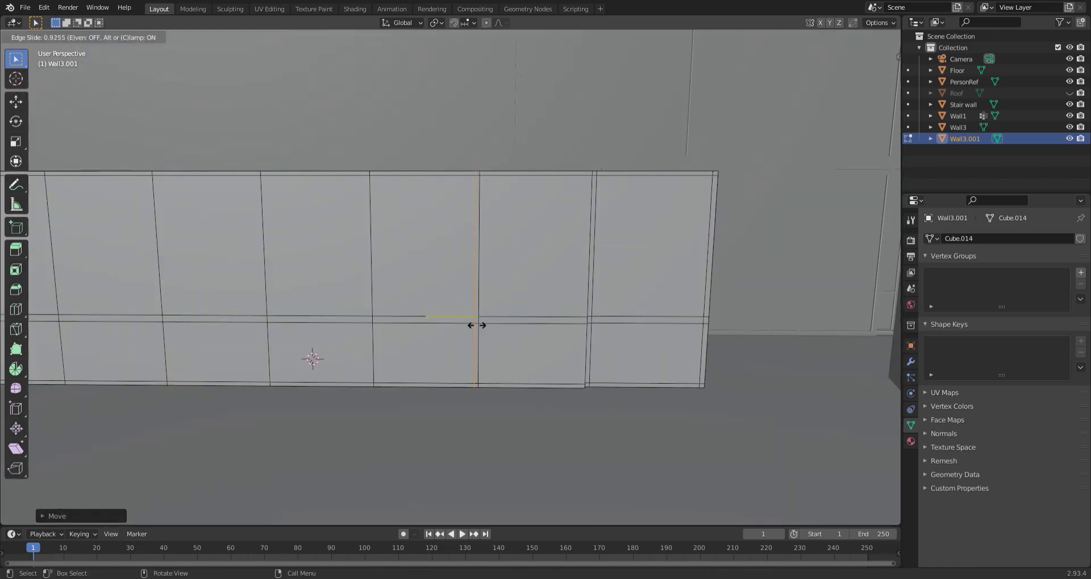
Step: Slide the cut edges into their final positions along the wall
left_click(476, 325)
scroll(316, 360, "up", 4)
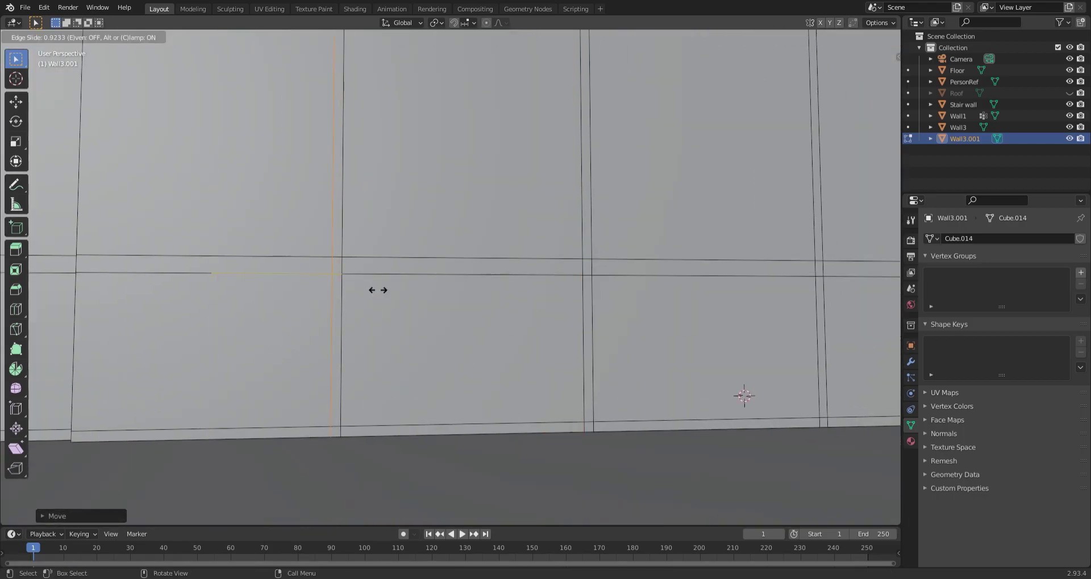
left_click(378, 290)
middle_click_drag(378, 291, 491, 337)
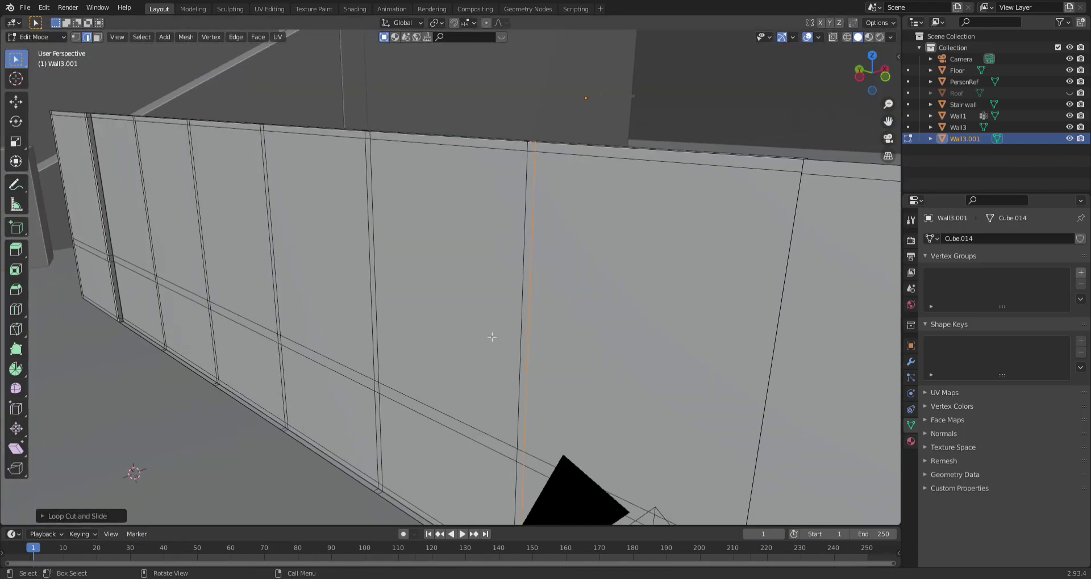
mouse_move(221, 225)
middle_mouse_down()
mouse_move(608, 372)
mouse_move(683, 358)
middle_mouse_up()
Step: Select two panel faces and hide the rest of the wall mesh to isolate them
key("3")
left_click(318, 267)
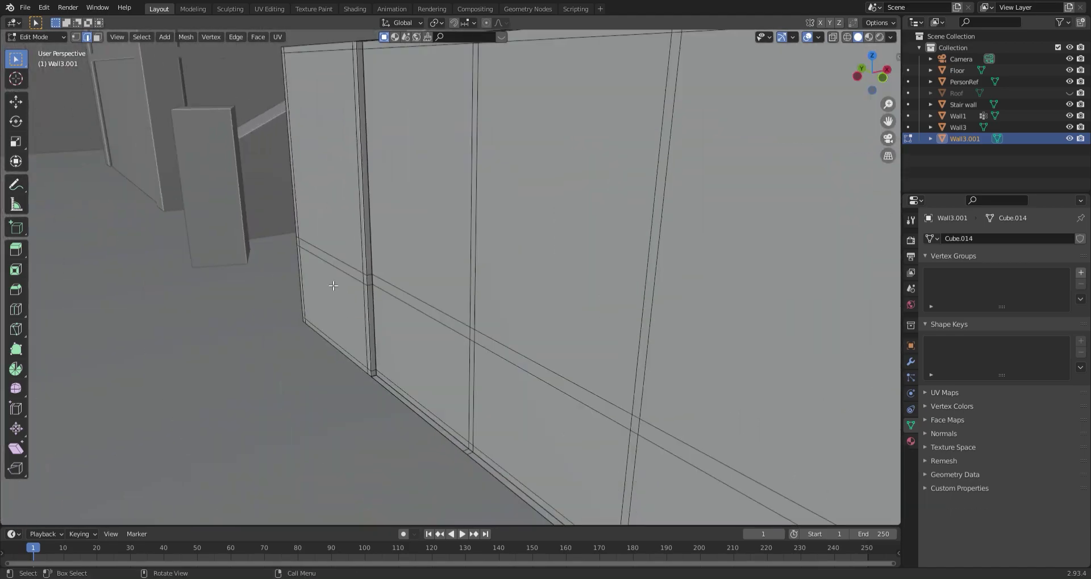
middle_click_drag(318, 267, 415, 270)
scroll(415, 271, "down", 4)
left_click(406, 276, "alt+shift")
scroll(707, 316, "up", 4)
key("shift+h")
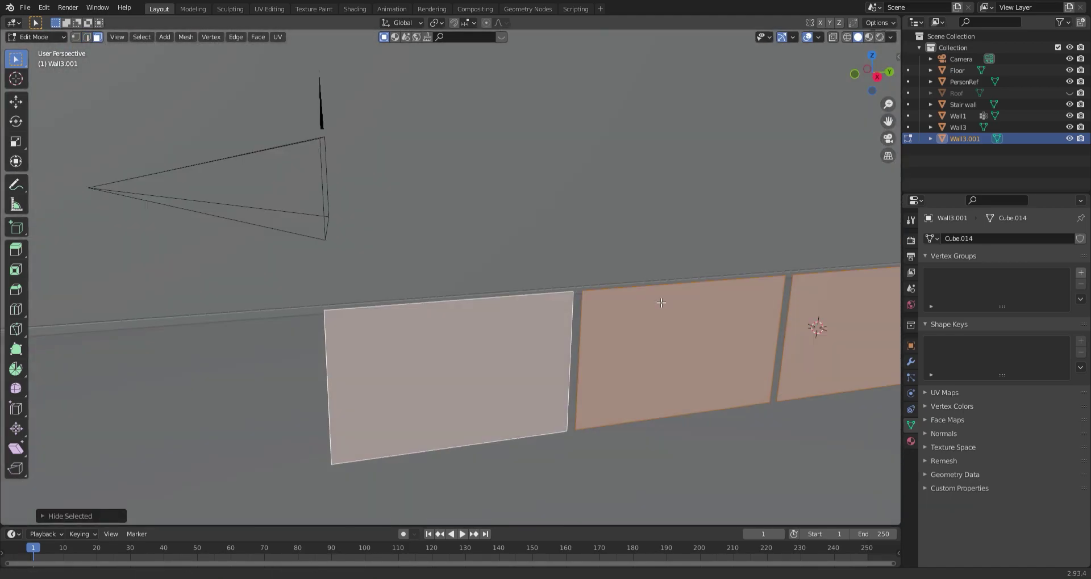
middle_click_drag(707, 316, 445, 302)
mouse_move(540, 302)
middle_mouse_down()
mouse_move(625, 341)
mouse_move(776, 358)
middle_mouse_up()
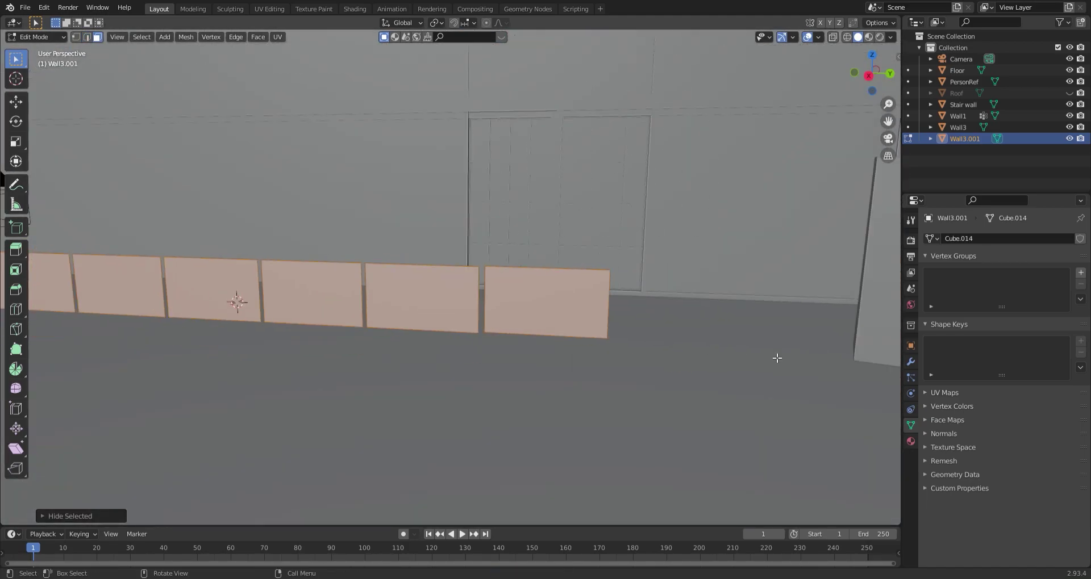
scroll(586, 342, "up", 2)
Step: Cut the isolated panels into strips with loop cuts, undoing a single centred cut
key("ctrl+r")
left_click(586, 342)
right_click(586, 342)
key("ctrl+z")
key("ctrl+r")
scroll(556, 279, "up", 2)
scroll(412, 329, "down", 3)
key("ctrl+r")
middle_click_drag(413, 329, 398, 311)
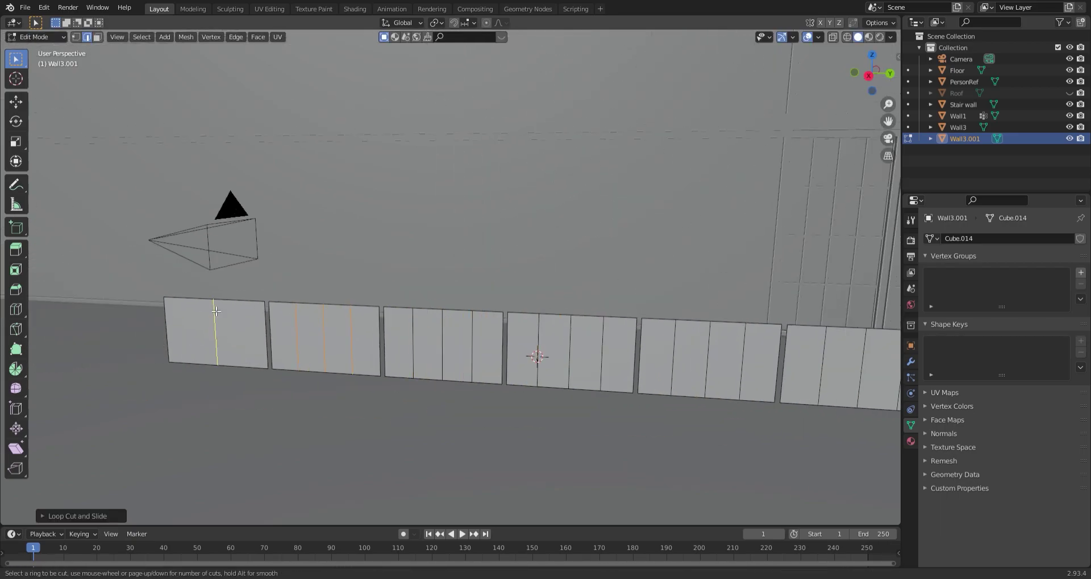
mouse_move(595, 352)
middle_mouse_down()
mouse_move(261, 346)
mouse_move(378, 309)
mouse_move(325, 335)
middle_mouse_up()
Step: Reveal the wall, select the panel faces, and extrude them into raised slats
key("alt+h")
key("alt+a")
middle_click_drag(190, 370, 621, 338)
left_click(810, 280, "shift")
middle_click_drag(810, 280, 518, 315)
left_click(688, 401, "ctrl")
key("KP_0")
mouse_move(751, 408)
middle_mouse_down()
mouse_move(608, 390)
mouse_move(512, 341)
mouse_move(483, 284)
mouse_move(454, 273)
middle_mouse_up()
key("e")
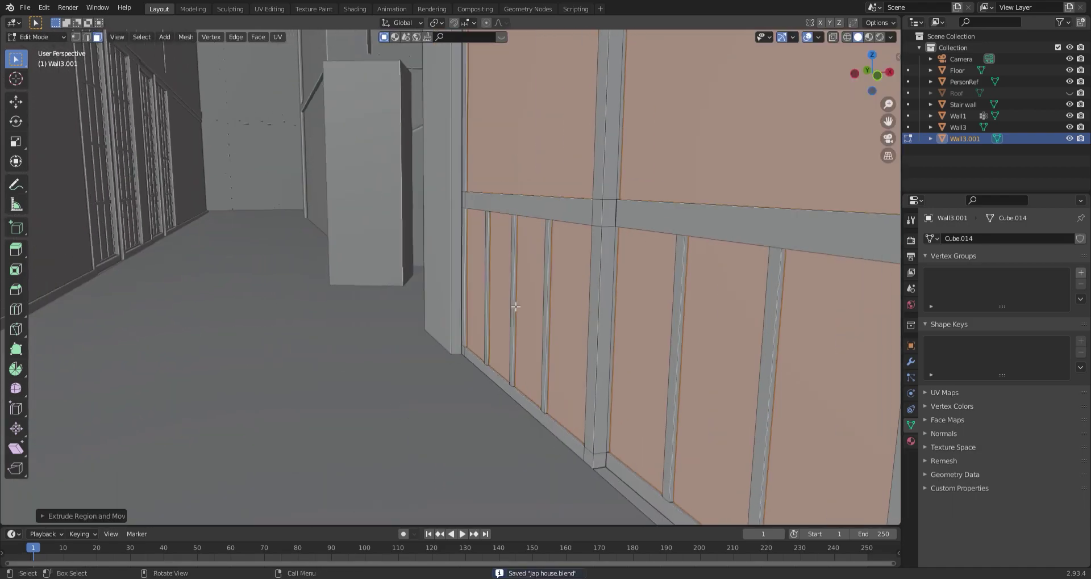
key("KP_0")
Step: Dissolve the extra edges on Wall1 and save the file
key("Tab")
left_click(1069, 93)
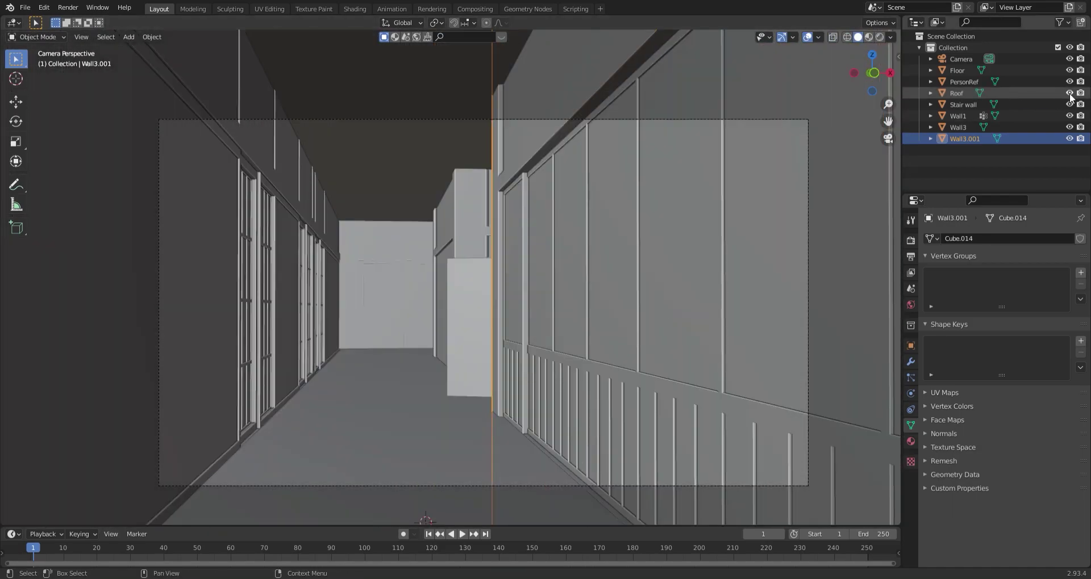
key("Escape")
key("ctrl+z")
middle_click_drag(409, 260, 547, 256)
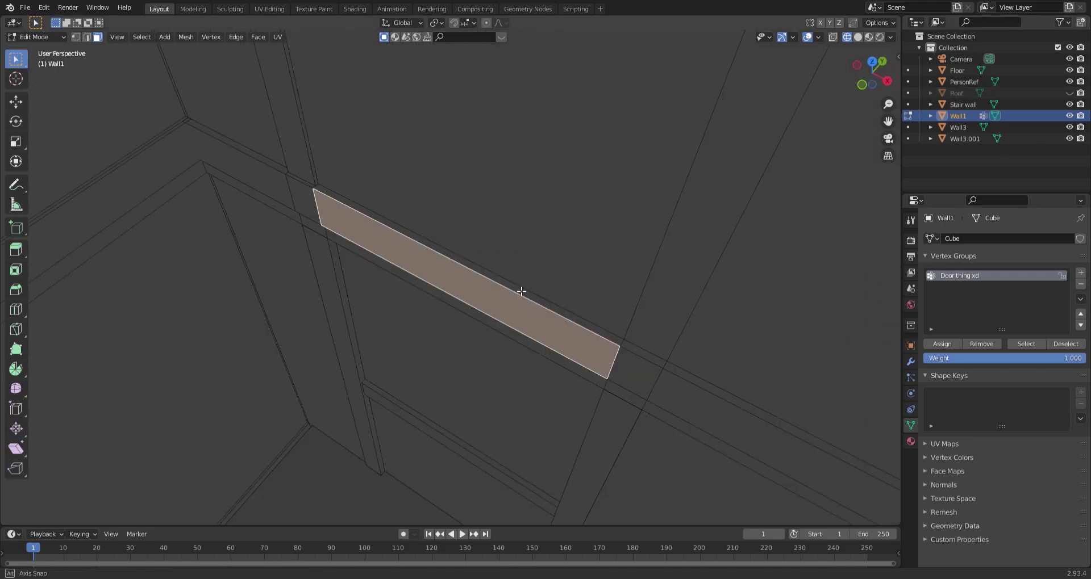
left_click(579, 401)
key("KP_0")
key("ctrl+s")
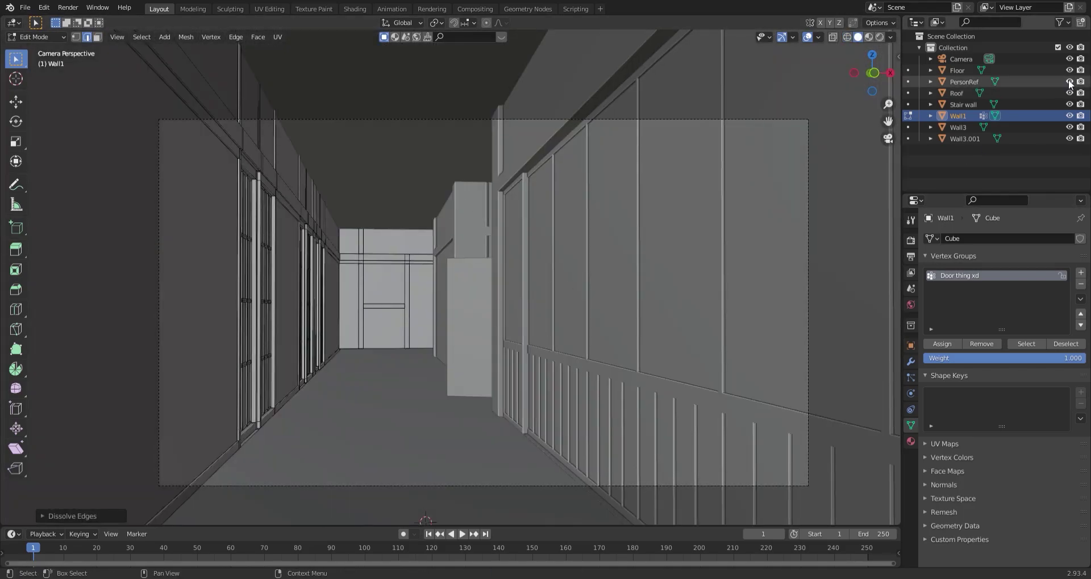
Step: From the top view, nudge the selected geometry slightly along X
scroll(520, 258, "up", 5)
scroll(434, 322, "up", 3)
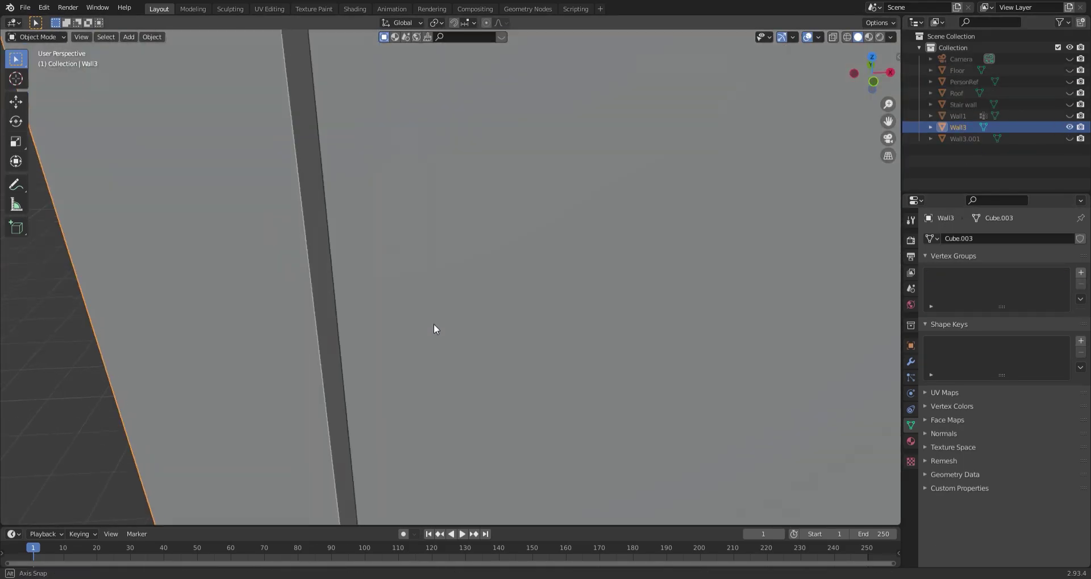
key("KP_7")
middle_click_drag(344, 260, 275, 343, "shift")
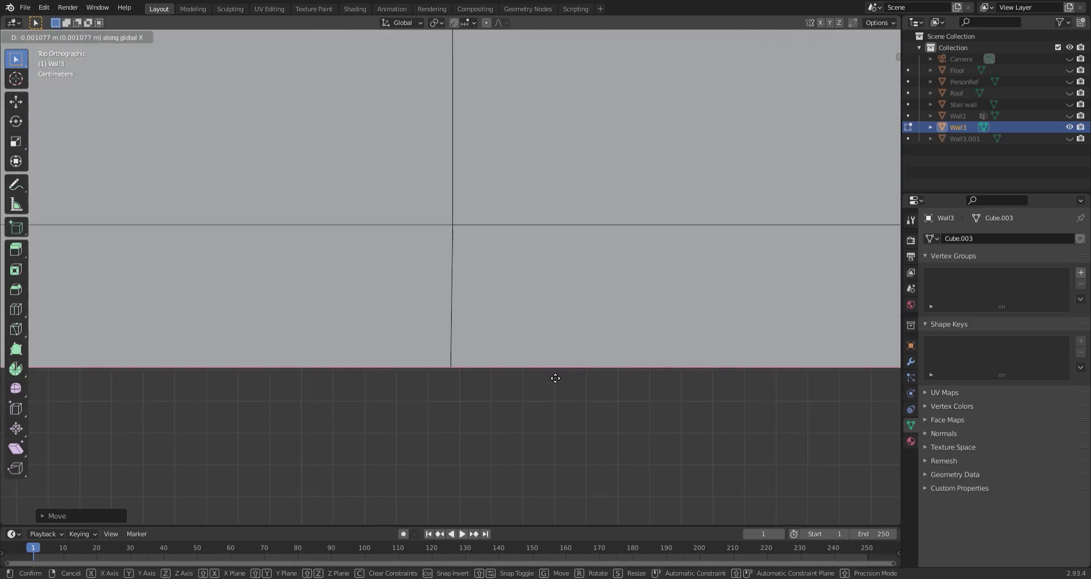
middle_click_drag(542, 404, 364, 318)
Step: Delete the top faces of Wall3 and save the file
key("3")
left_click(341, 205)
mouse_move(341, 206)
middle_mouse_down()
mouse_move(322, 305)
mouse_move(665, 298)
middle_mouse_up()
left_click(333, 282)
key("2")
key("ctrl+s")
Step: Reveal all hidden objects and select the Floor in wireframe view
key("Tab")
key("alt+h")
mouse_move(526, 331)
middle_mouse_down()
mouse_move(250, 325)
mouse_move(640, 353)
mouse_move(524, 320)
mouse_move(779, 445)
middle_mouse_up()
key("shift+z")
left_click(656, 288)
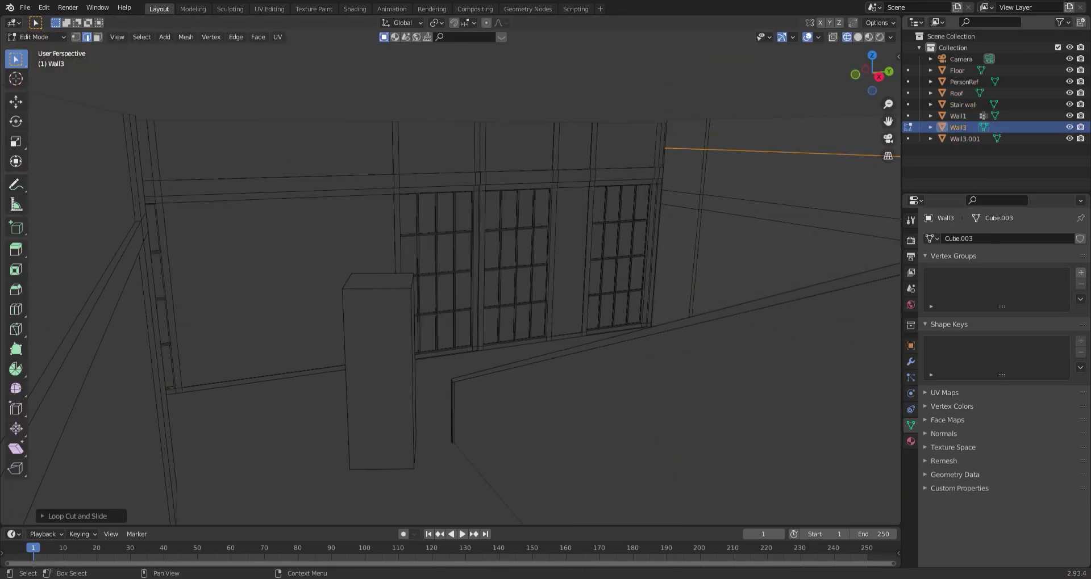
middle_click_drag(94, 293, 641, 295)
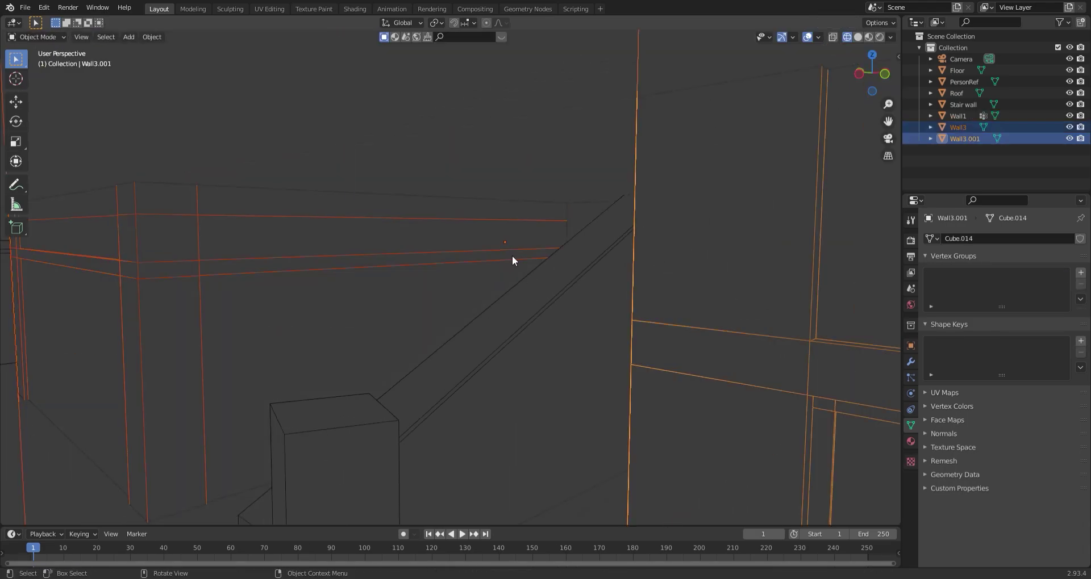
Step: Edit Wall3 and Wall3.001 together and select the small face atop the wall
left_click(648, 280, "shift")
key("Tab")
key("Tab")
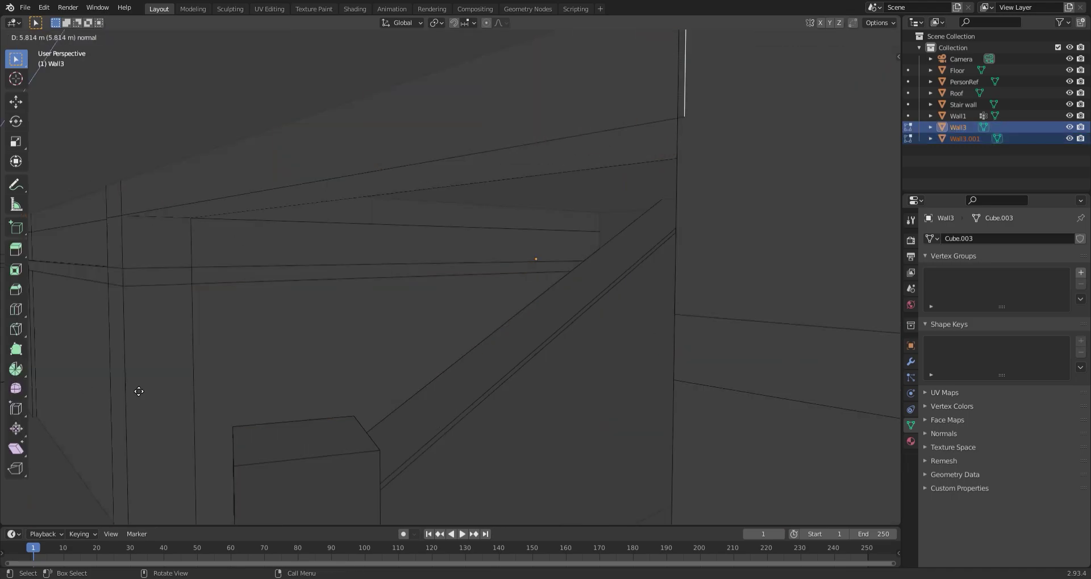
middle_click_drag(424, 303, 409, 263)
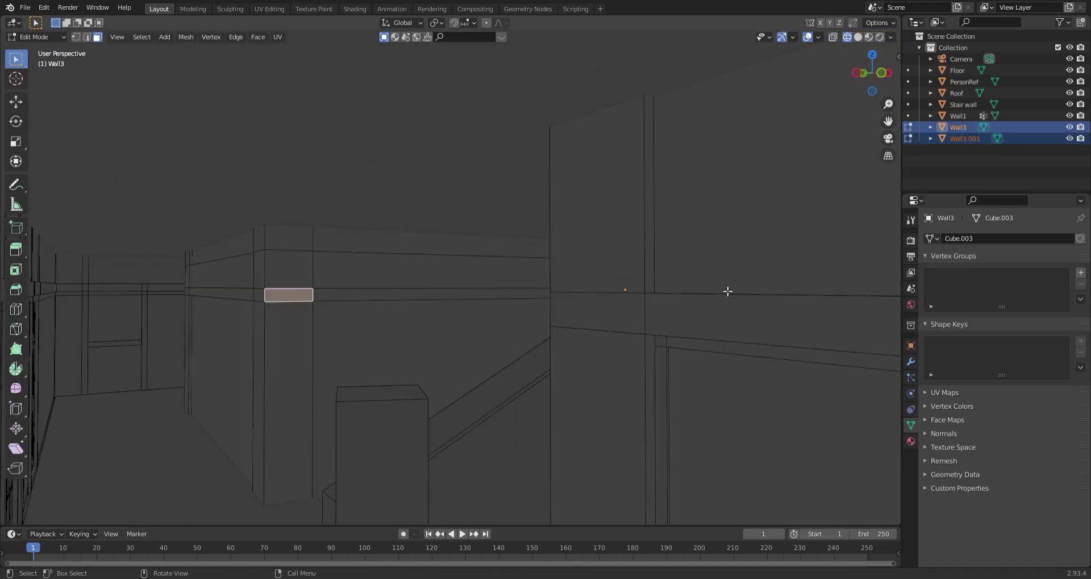
key("1")
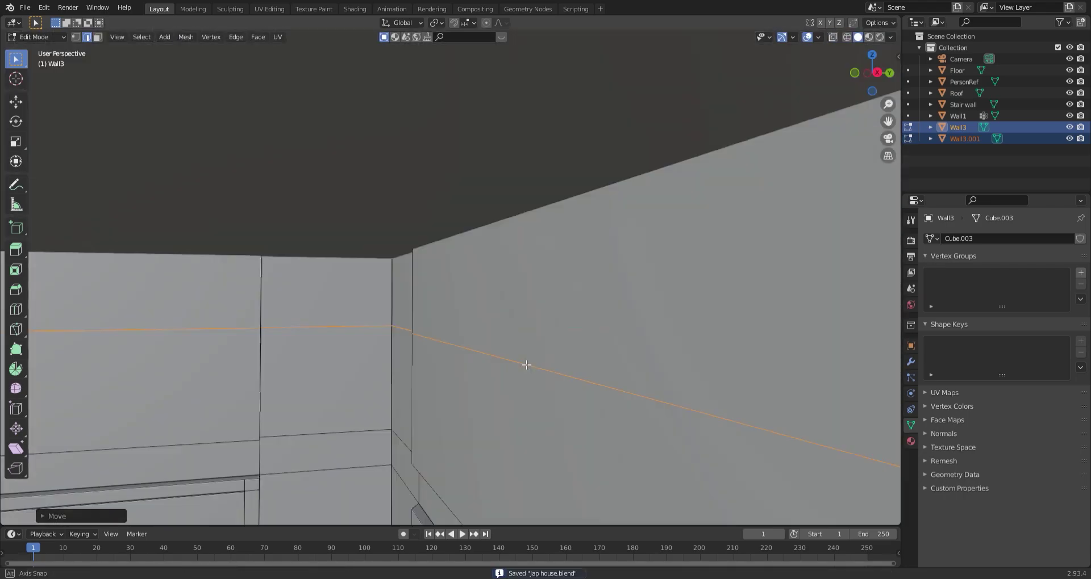
mouse_move(527, 364)
middle_mouse_down()
mouse_move(370, 438)
mouse_move(255, 296)
mouse_move(598, 339)
mouse_move(477, 373)
mouse_move(331, 154)
middle_mouse_up()
key("ctrl+Tab")
left_click(370, 438)
key("2")
Step: Run Bridge Edge Loops and Merge on the selected wall vertices
scroll(331, 154, "down", 5)
key("F3")
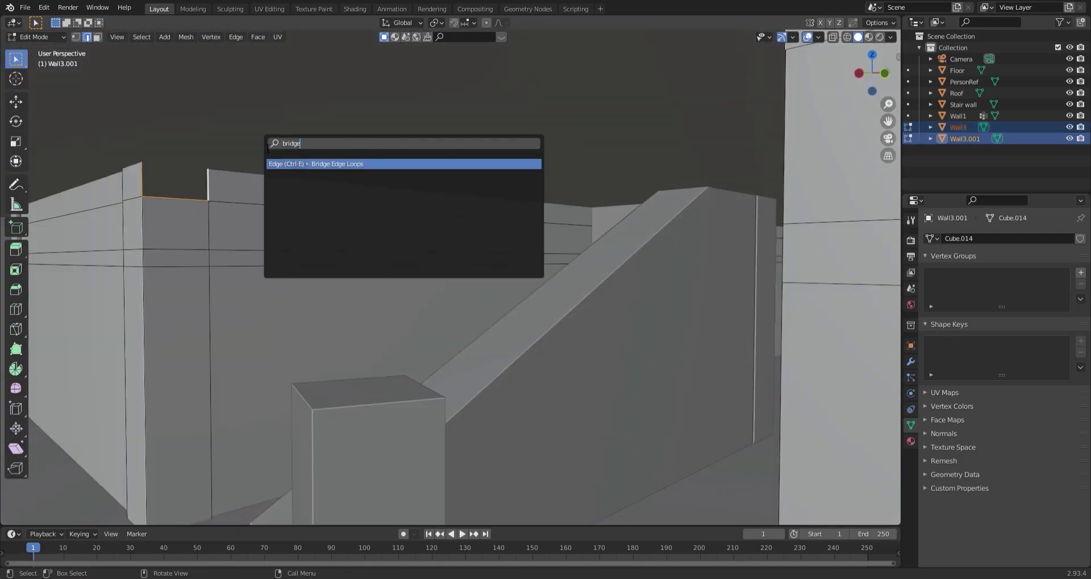
key("Return")
key("F3")
key("Return")
key("F3")
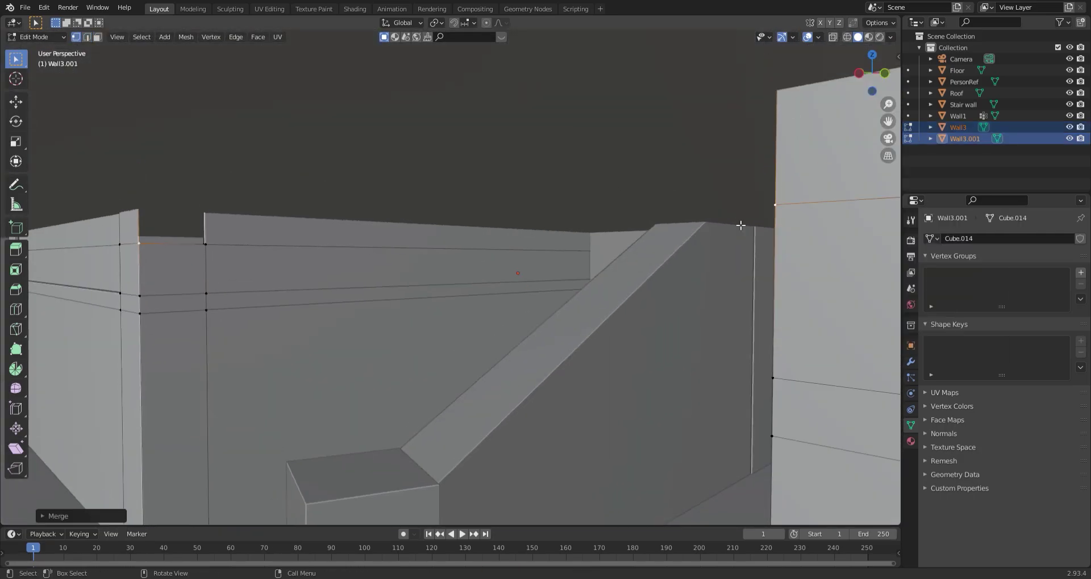
key("Return")
Step: Undo a trial rip and join Wall3.001 into Wall3
mouse_move(785, 66)
middle_mouse_down()
mouse_move(598, 301)
mouse_move(372, 272)
middle_mouse_up()
key("3")
key("a")
key("z")
left_click(996, 138)
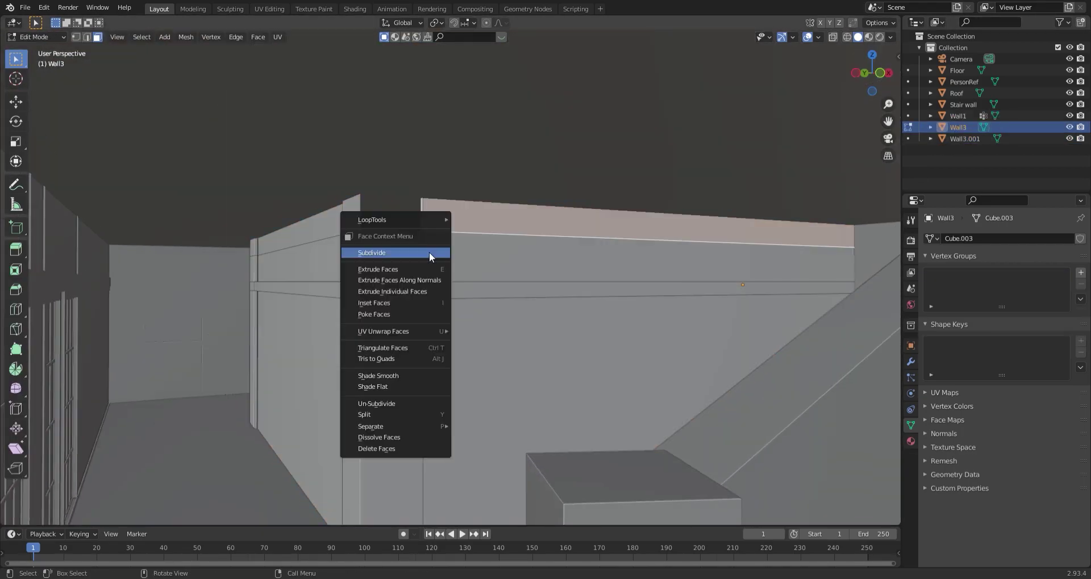
left_click(428, 252)
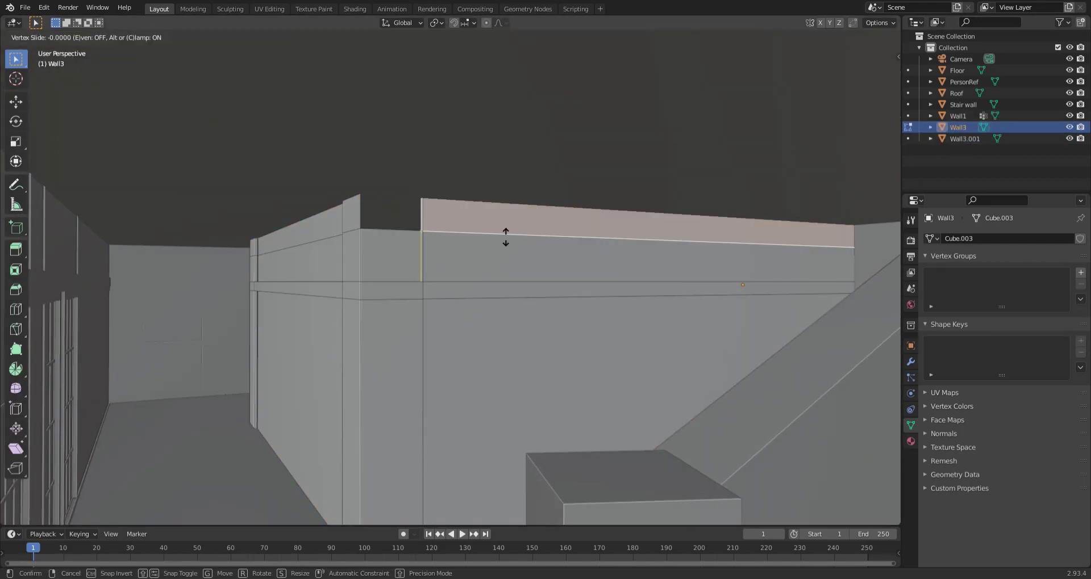
middle_click_drag(507, 288, 284, 314)
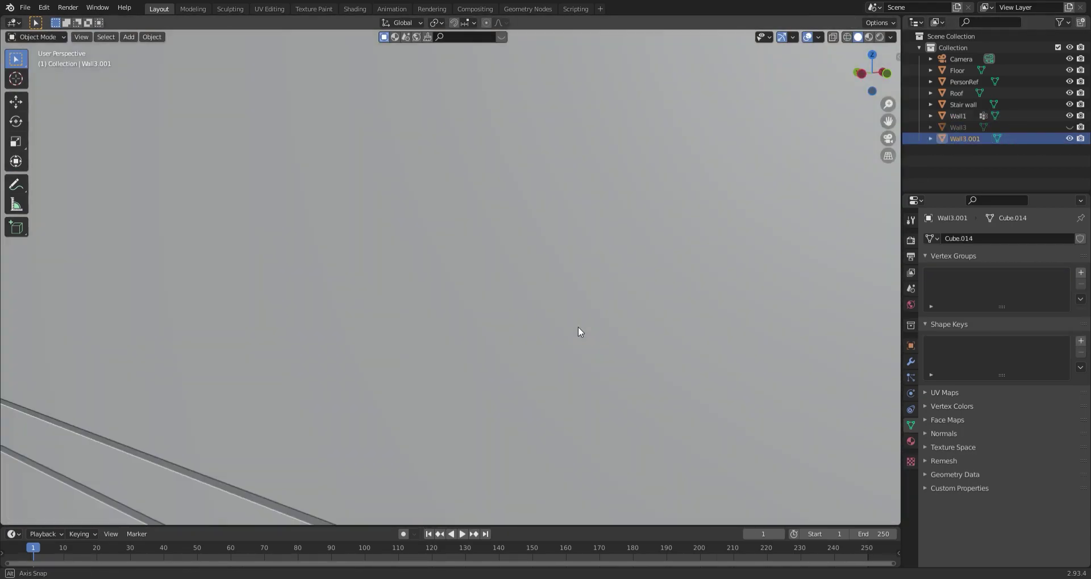
key("v")
mouse_move(469, 357)
middle_mouse_down()
mouse_move(676, 299)
mouse_move(395, 244)
middle_mouse_up()
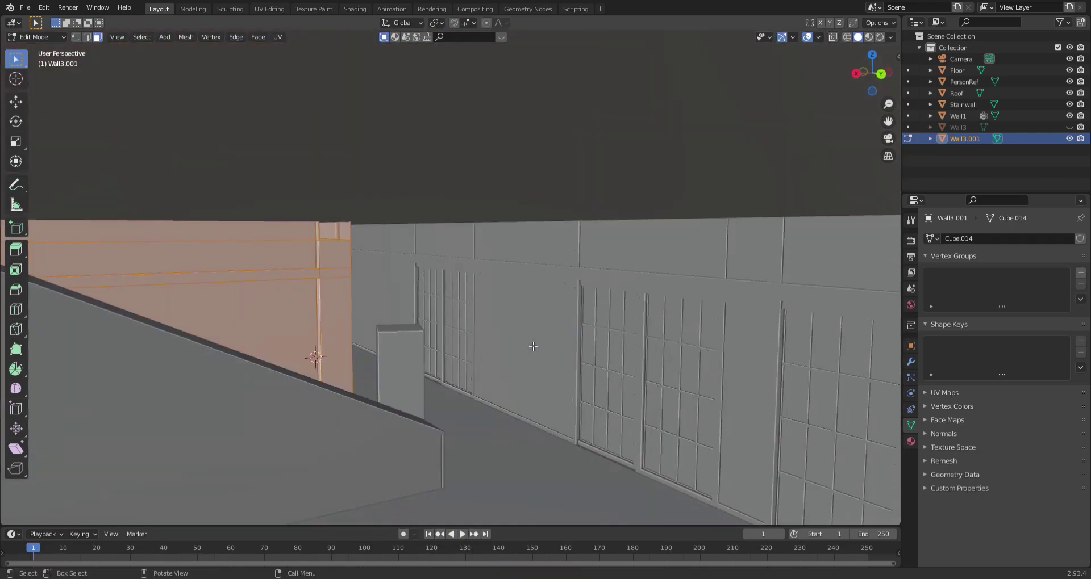
key("ctrl+z")
mouse_move(295, 260)
middle_mouse_down()
mouse_move(568, 284)
mouse_move(847, 416)
middle_mouse_up()
Step: Bridge the two walls' edge loops and push the upper wall face out about 0.062 m
key("ctrl+e")
mouse_move(433, 455)
middle_mouse_down()
mouse_move(570, 157)
mouse_move(572, 254)
mouse_move(619, 202)
middle_mouse_up()
key("3")
left_click(619, 202)
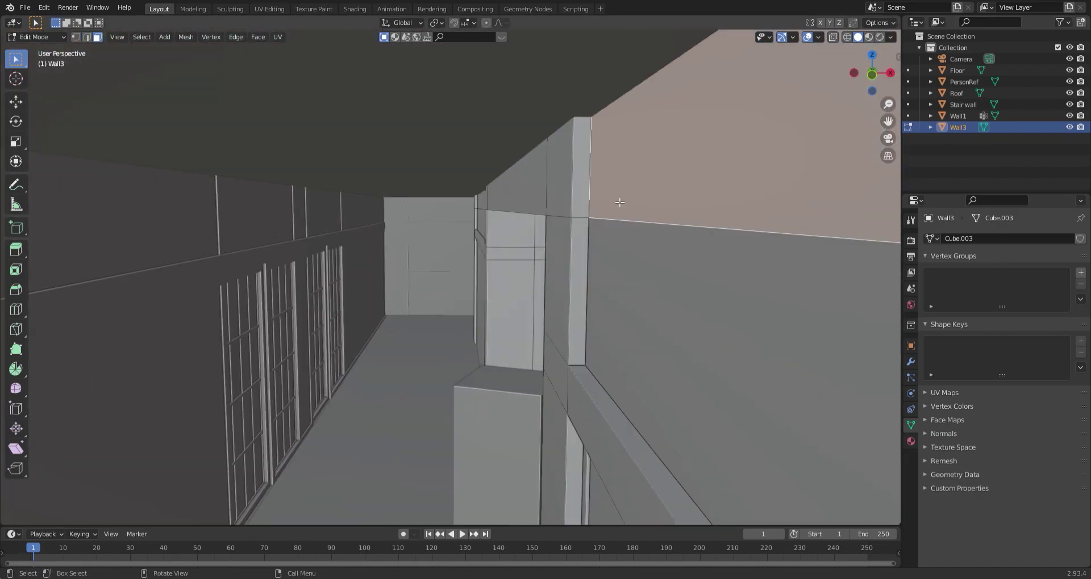
left_click(642, 240)
mouse_move(670, 238)
middle_mouse_down()
mouse_move(650, 294)
mouse_move(446, 286)
mouse_move(530, 258)
middle_mouse_up()
Step: Leave and re-enter Edit Mode on Wall3, viewing toward the doorway
key("Tab")
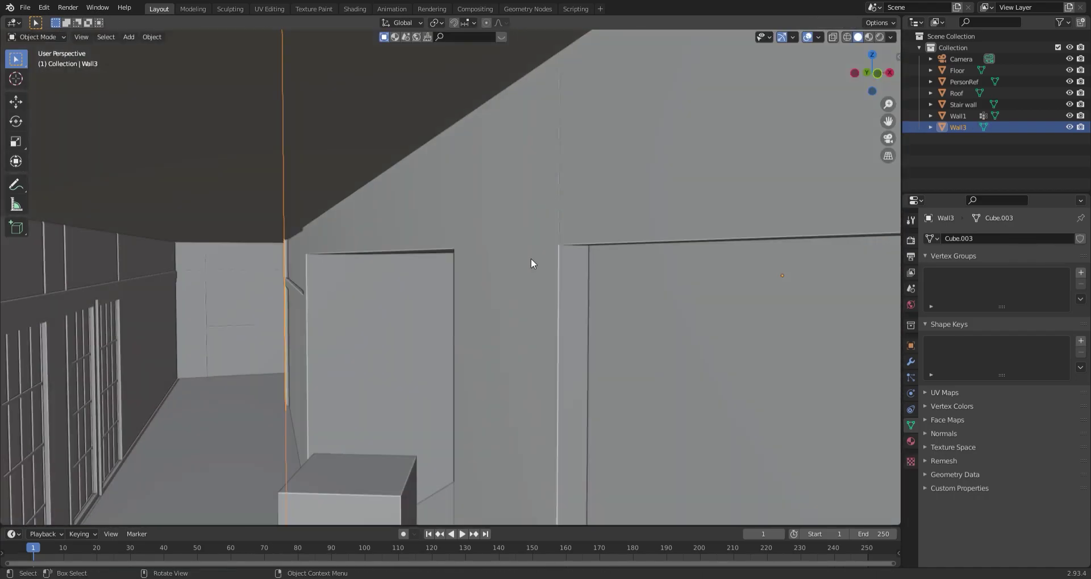
scroll(530, 258, "up", 3)
key("Tab")
middle_click_drag(664, 264, 510, 264)
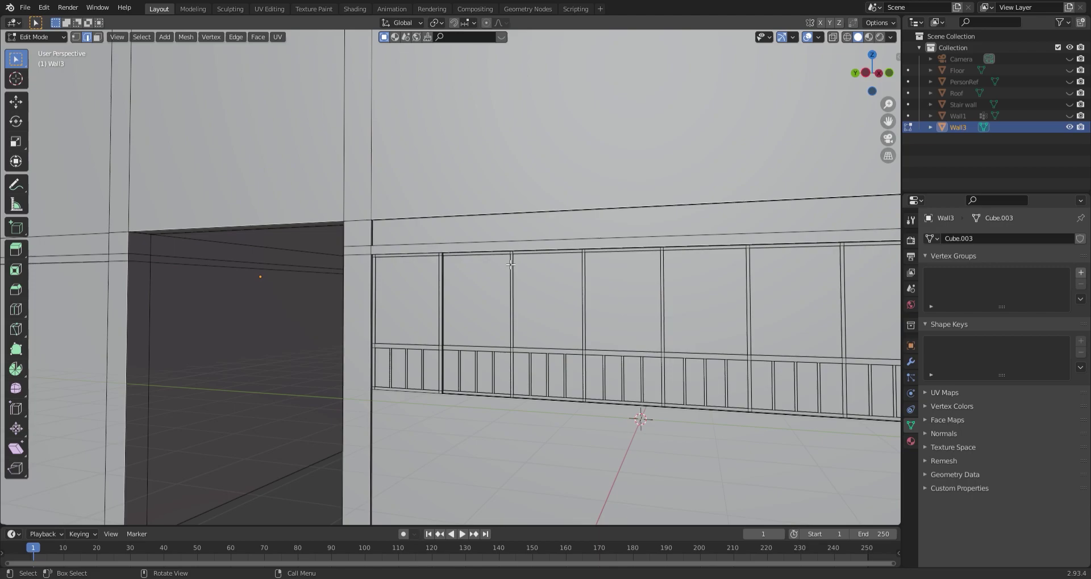
Step: Frame Wall3's selected geometry from the camera view with see-through face selection
scroll(511, 265, "down", 2)
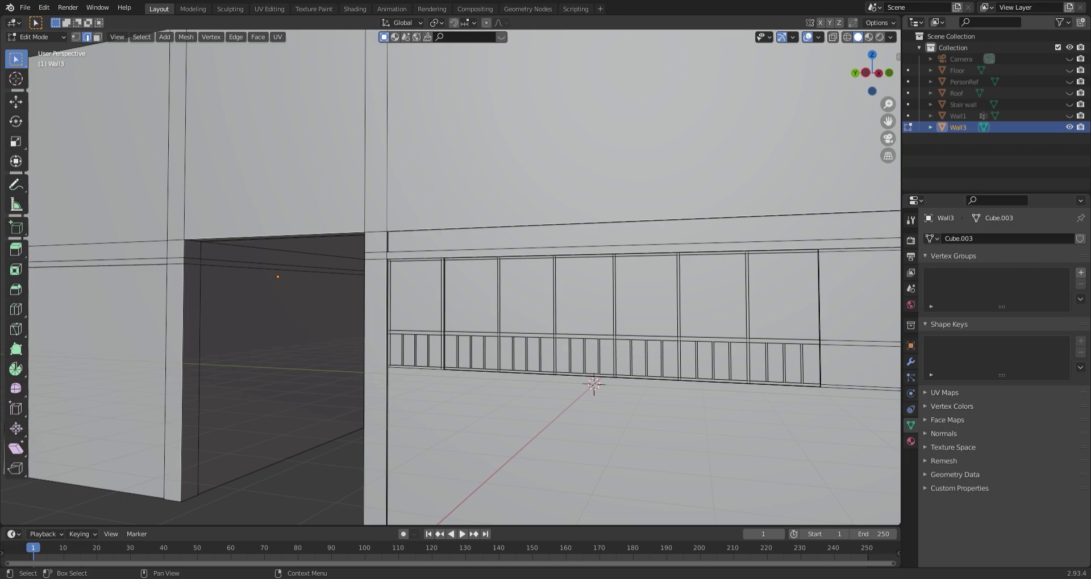
key("KP_0")
key("3")
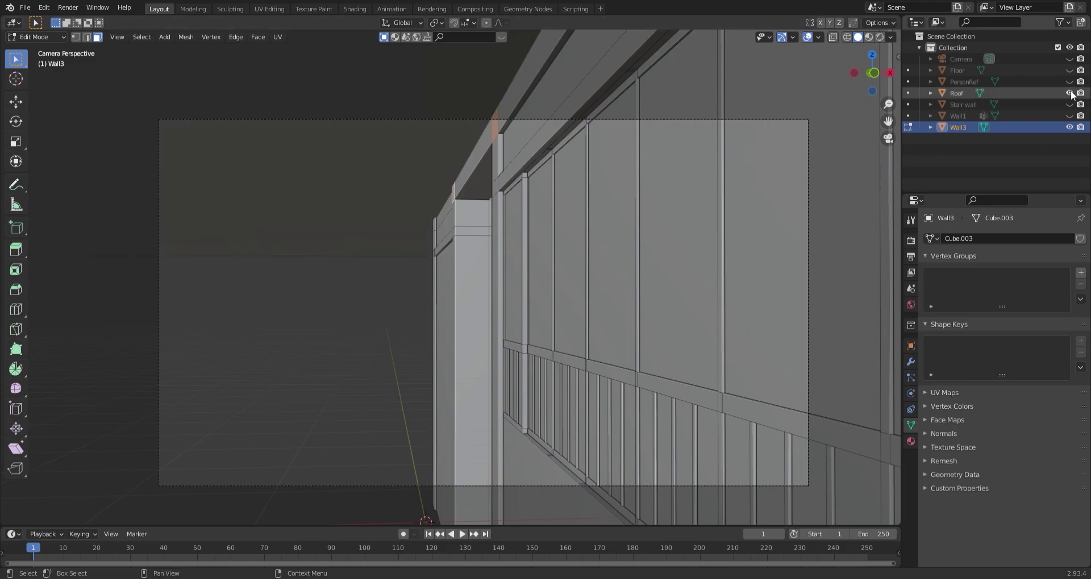
key("KP_Decimal")
key("alt+z")
middle_click_drag(434, 246, 398, 318)
scroll(397, 318, "down", 4)
Step: Run Merge by Distance on Wall3 and return to solid shading
key("F3")
type("merge by distance")
key("Return")
key("alt+z")
key("z")
left_click(372, 237)
key("shift+z")
key("3")
mouse_move(409, 231)
middle_mouse_down()
mouse_move(388, 325)
mouse_move(392, 273)
middle_mouse_up()
scroll(392, 273, "down", 5)
Step: Select the roof, then reselect Wall3 and re-enter its Edit Mode
key("Tab")
left_click(387, 188)
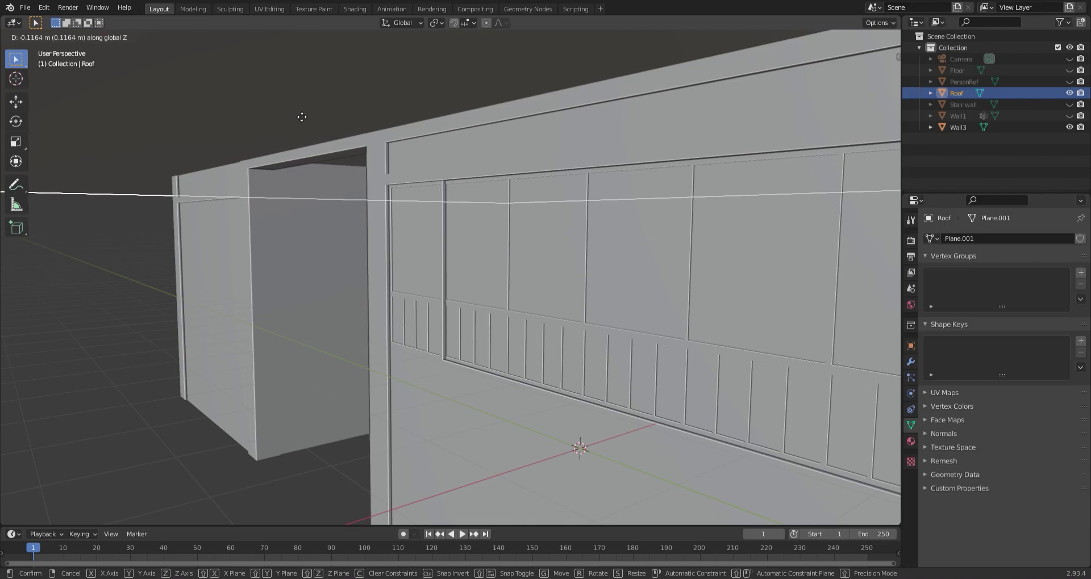
scroll(387, 183, "up", 4)
middle_click_drag(386, 184, 521, 255)
left_click(483, 312)
key("Tab")
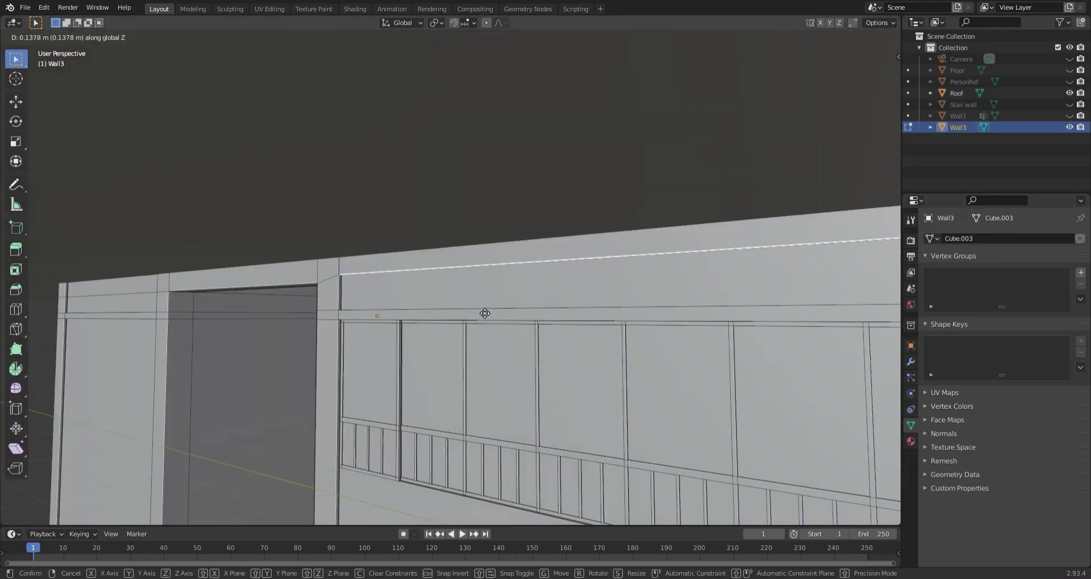
scroll(332, 301, "up", 3)
middle_click_drag(333, 301, 545, 336)
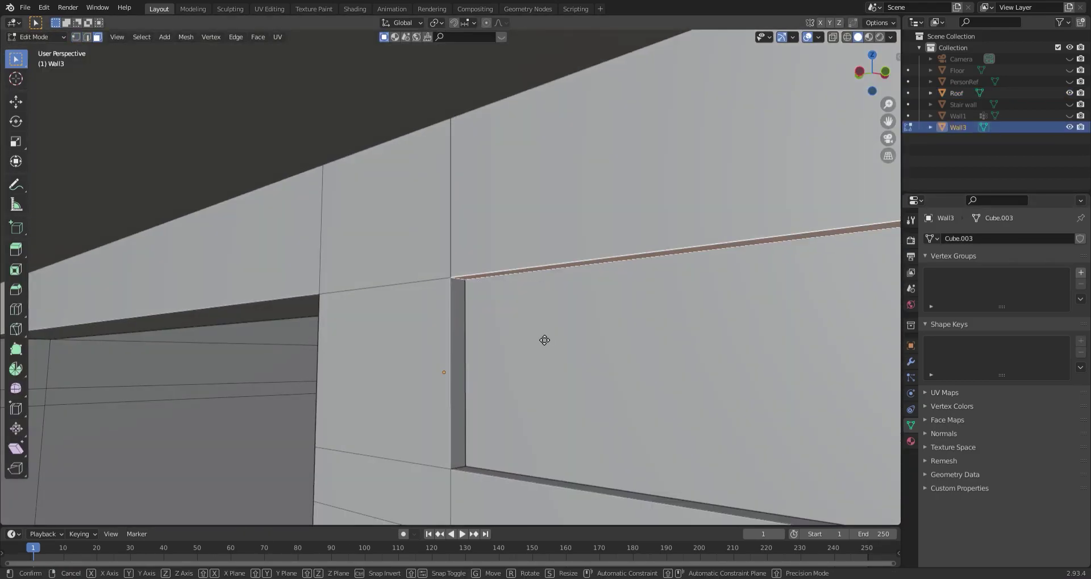
key("Tab")
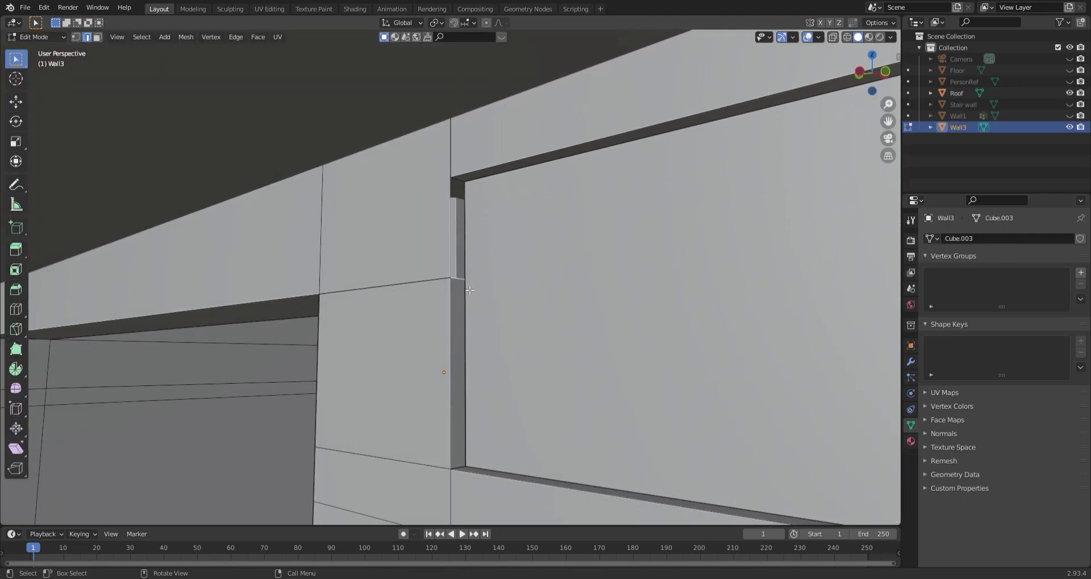
Step: Raise the header's underside faces 0.126 m along Z
middle_click_drag(428, 169, 884, 427)
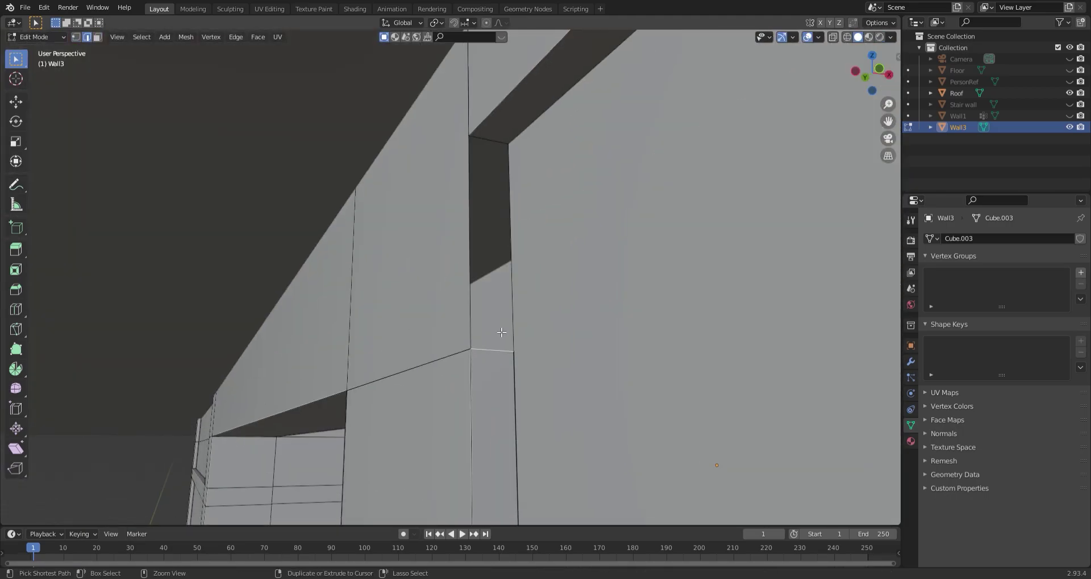
key("3")
left_click(623, 301)
middle_click_drag(623, 302, 602, 230)
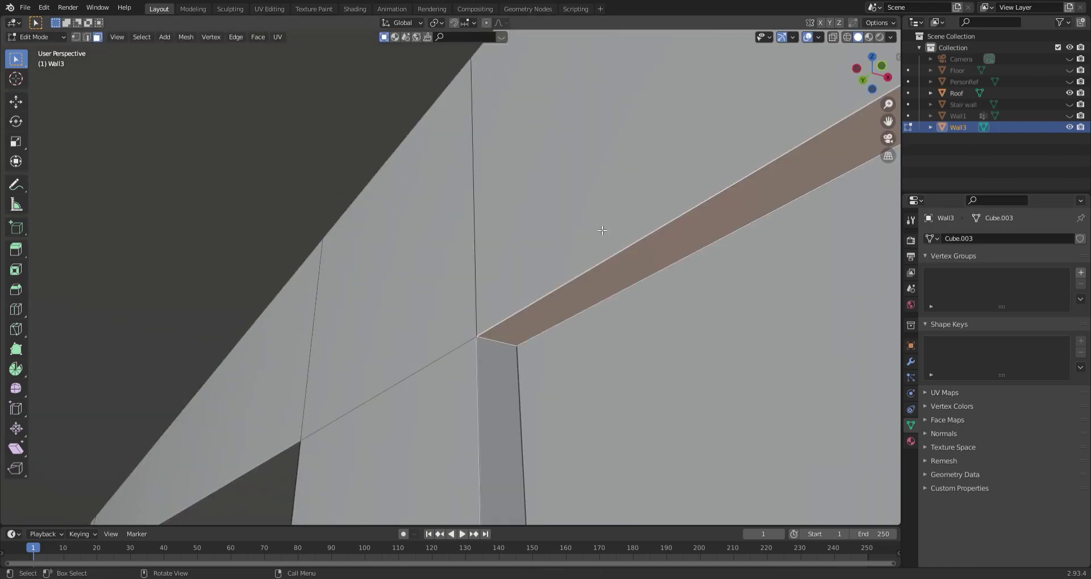
mouse_move(602, 269)
middle_mouse_down()
mouse_move(489, 296)
mouse_move(491, 219)
mouse_move(515, 286)
middle_mouse_up()
key("1")
key("3")
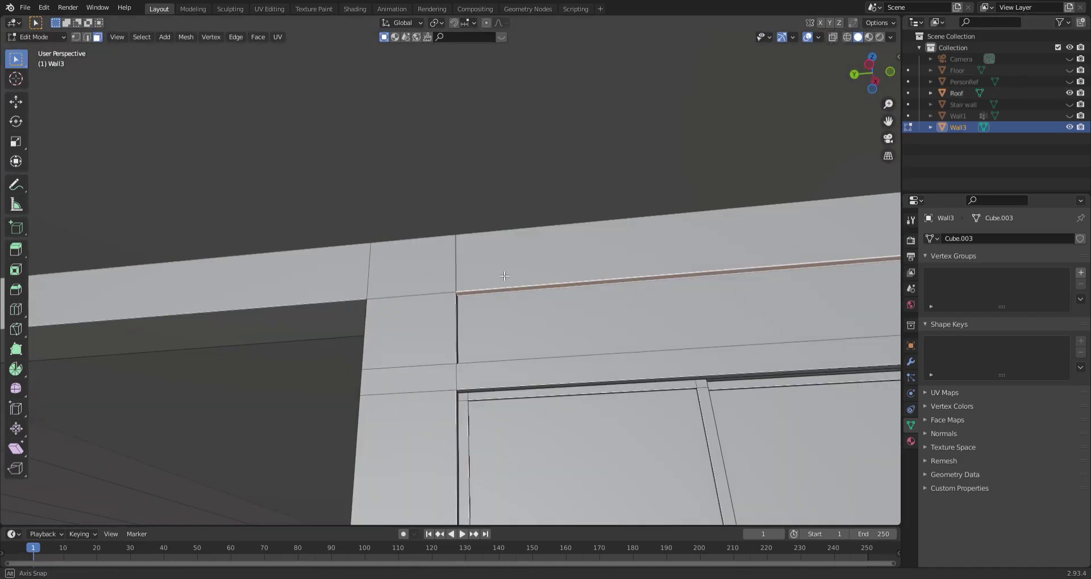
middle_click_drag(516, 286, 642, 293)
key("g")
key("z")
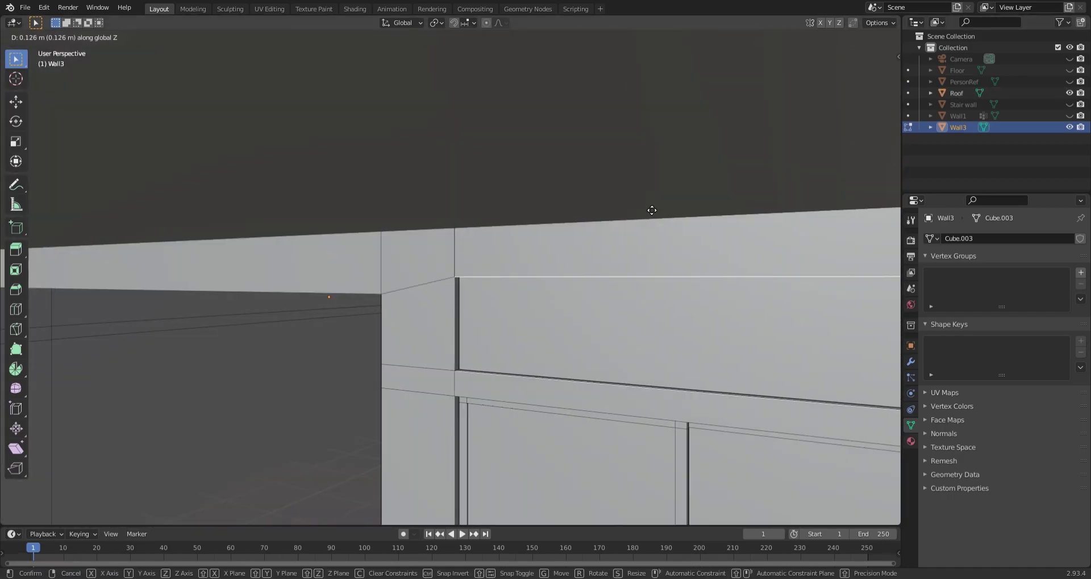
left_click(558, 509)
middle_click_drag(558, 510, 611, 390)
Step: Slide Wall3's edge loops along the wall with X-ray on
middle_click_drag(463, 104, 323, 373)
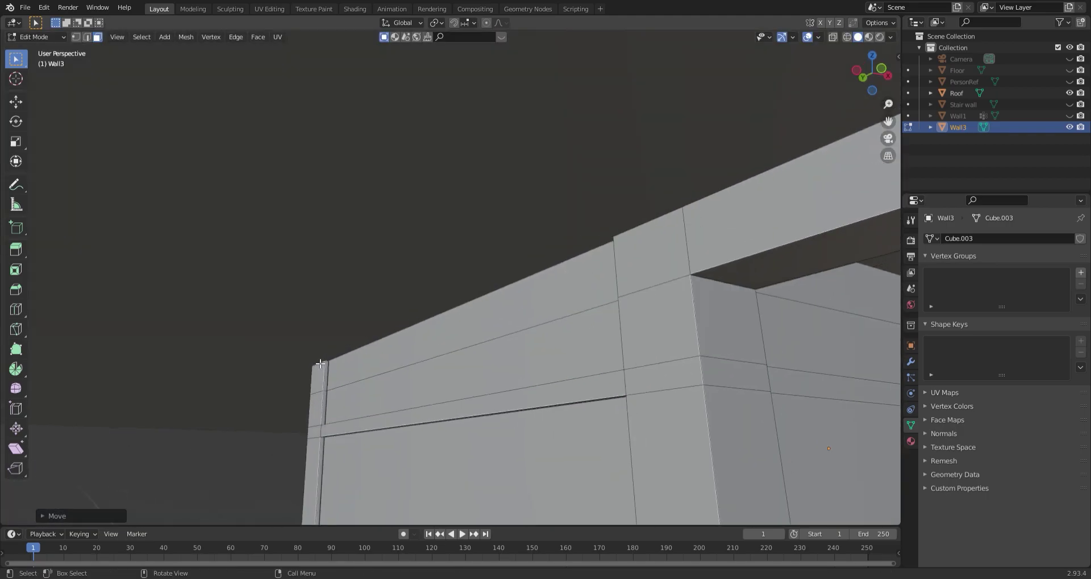
key("alt+z")
key("g")
key("g")
left_click(406, 352)
mouse_move(406, 352)
middle_mouse_down()
mouse_move(643, 349)
mouse_move(458, 339)
mouse_move(372, 319)
mouse_move(267, 325)
mouse_move(491, 284)
middle_mouse_up()
key("alt+z")
key("g")
key("g")
Step: Bridge the beam's edge loops and return to the camera view
key("F3")
type("bri")
key("Return")
mouse_move(639, 403)
middle_mouse_down()
mouse_move(506, 294)
mouse_move(459, 217)
middle_mouse_up()
scroll(459, 217, "down", 5)
middle_click_drag(475, 360, 231, 203)
key("Tab")
key("KP_0")
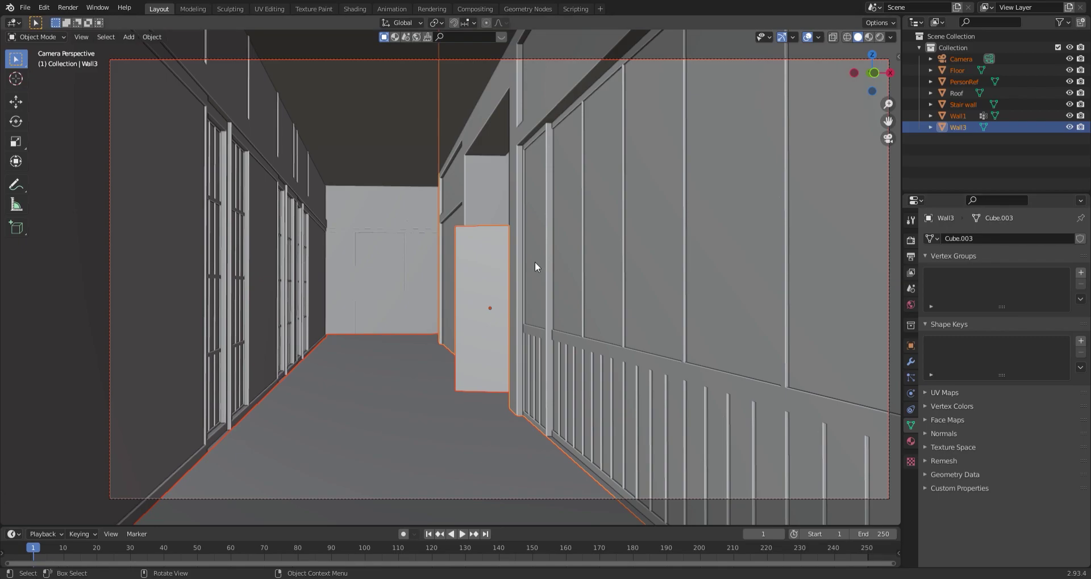
Step: Isolate Wall3 in local view, try a loop cut, then cancel and return to the camera
mouse_move(521, 228)
middle_mouse_down()
mouse_move(553, 293)
mouse_move(560, 278)
middle_mouse_up()
key("KP_Divide")
key("shift+z")
key("ctrl+KP_3")
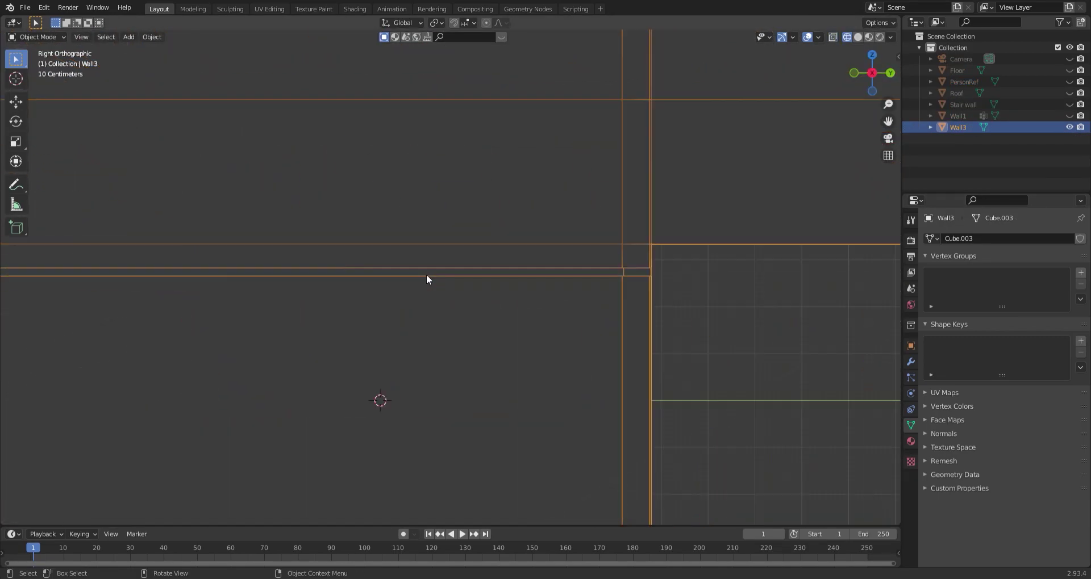
key("Tab")
scroll(440, 276, "down", 3)
scroll(414, 304, "down", 2)
key("ctrl+r")
scroll(601, 326, "up", 3)
key("Tab")
key("KP_0")
key("KP_Divide")
key("shift+z")
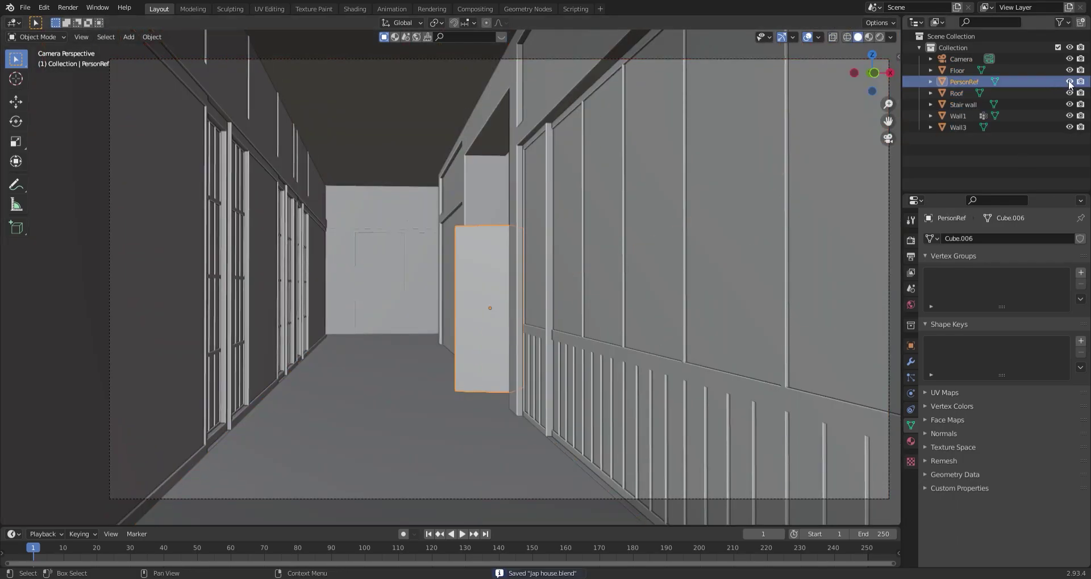
Step: Hide the PersonRef figure, isolate Wall1, and tint its material base colour cream
left_click(1069, 81)
middle_click_drag(424, 292, 346, 238)
left_click(346, 238)
key("KP_Divide")
middle_click_drag(434, 333, 511, 295)
left_click(911, 441)
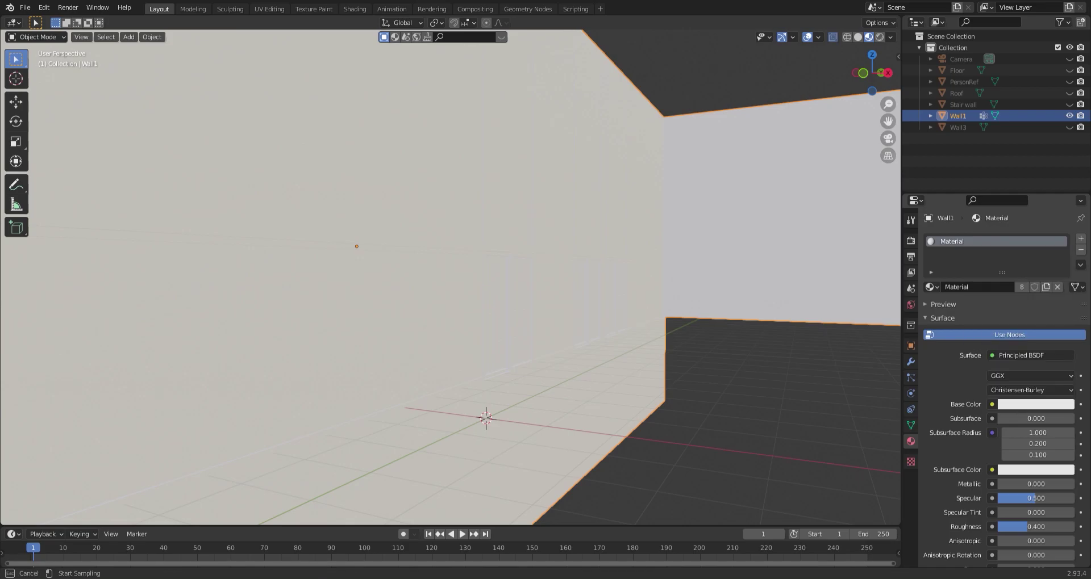
left_click(1035, 404)
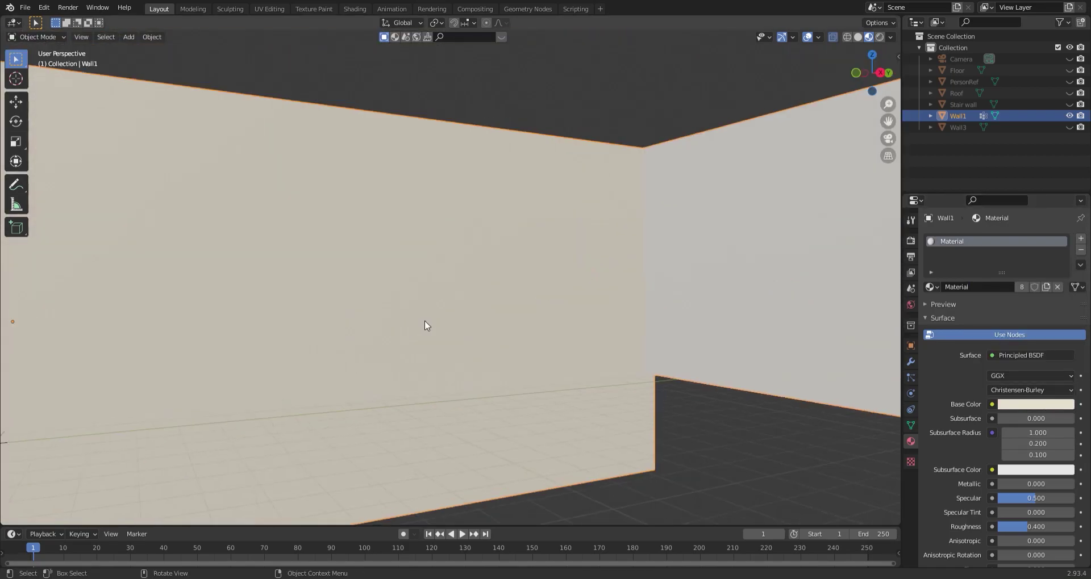
scroll(426, 324, "up", 4)
Step: Select Wall1's window panes and remove the empty material slot
key("Tab")
scroll(486, 245, "up", 2)
key("alt+z")
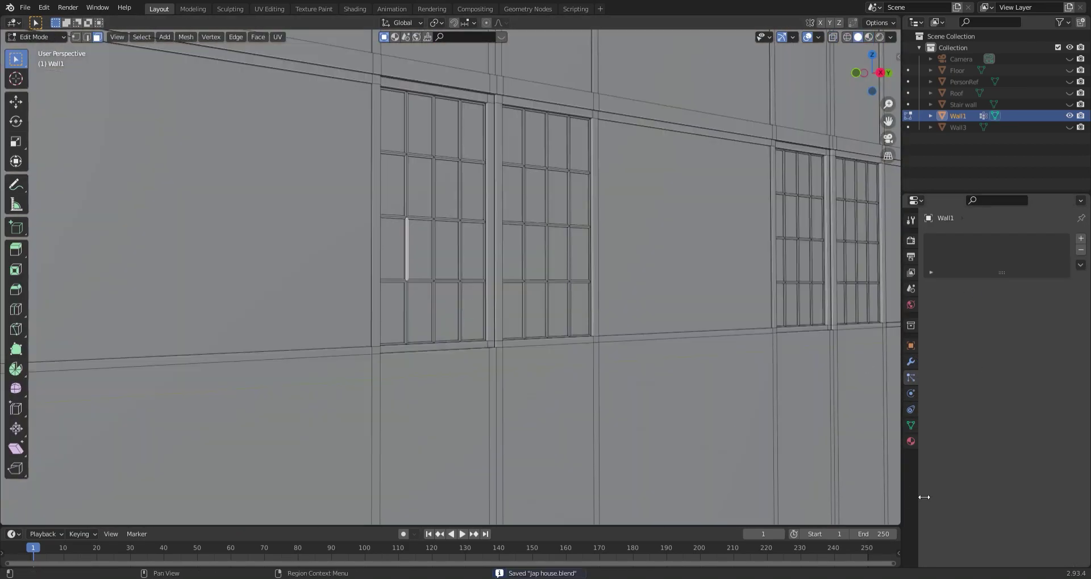
left_click(959, 305)
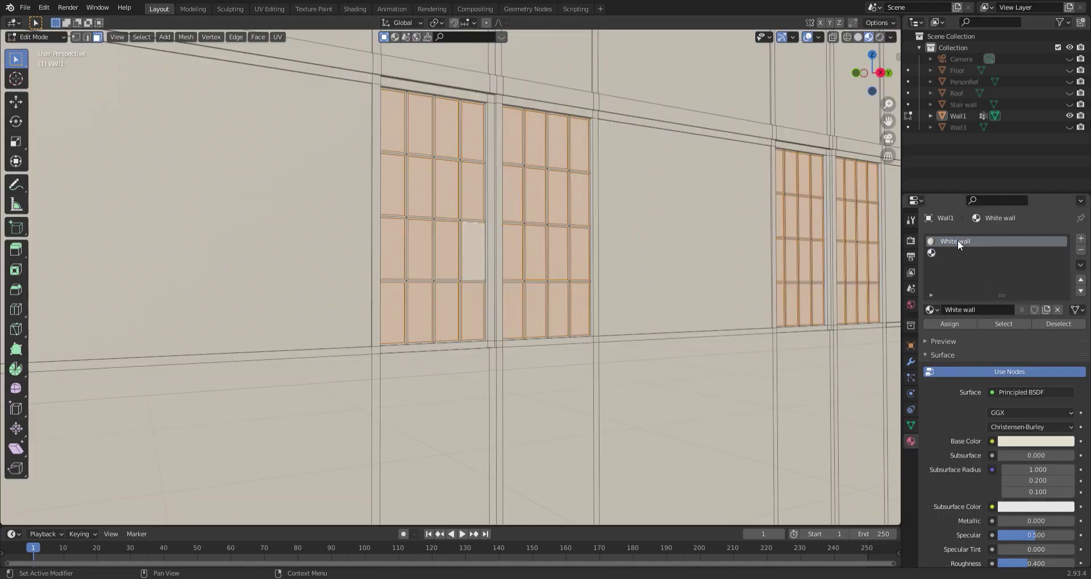
left_click(1081, 250)
key("Tab")
Step: Drop a BlenderKit 'wood' material onto Wall1 and unwrap it in UV Editing
left_click(465, 37)
type("wood")
key("Return")
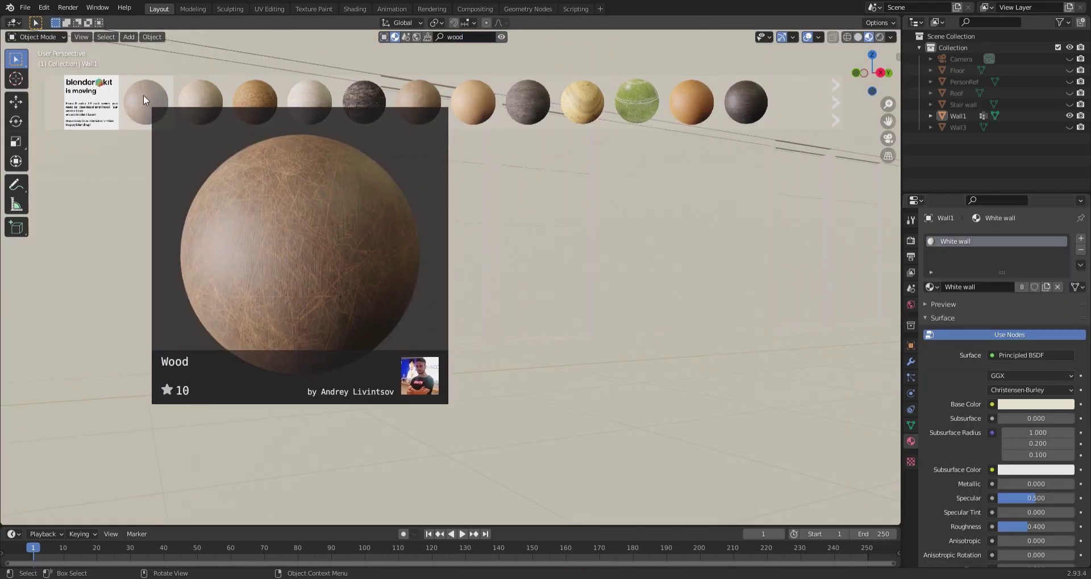
left_click_drag(145, 100, 409, 314)
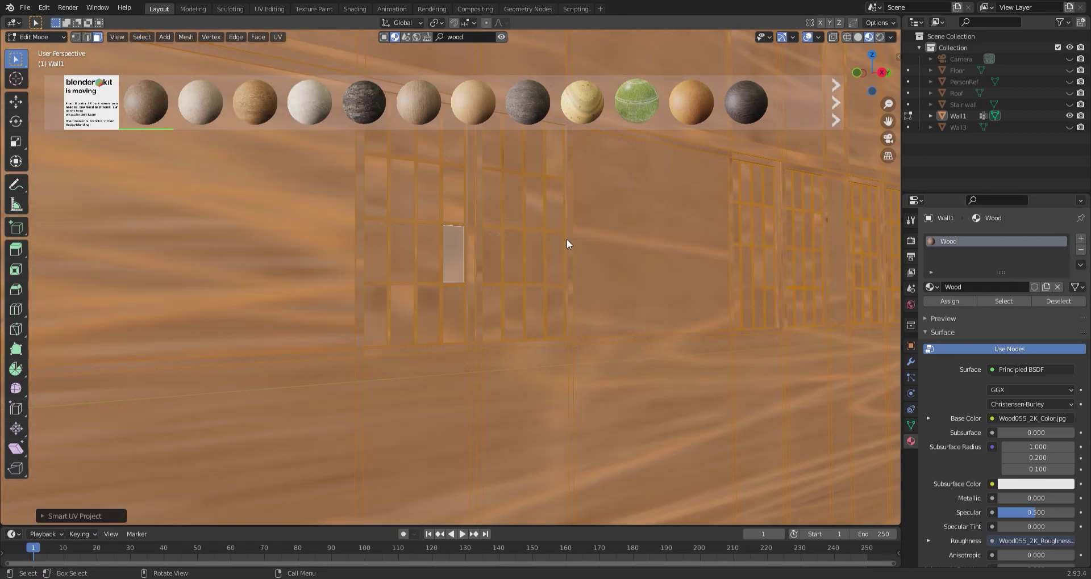
left_click(270, 8)
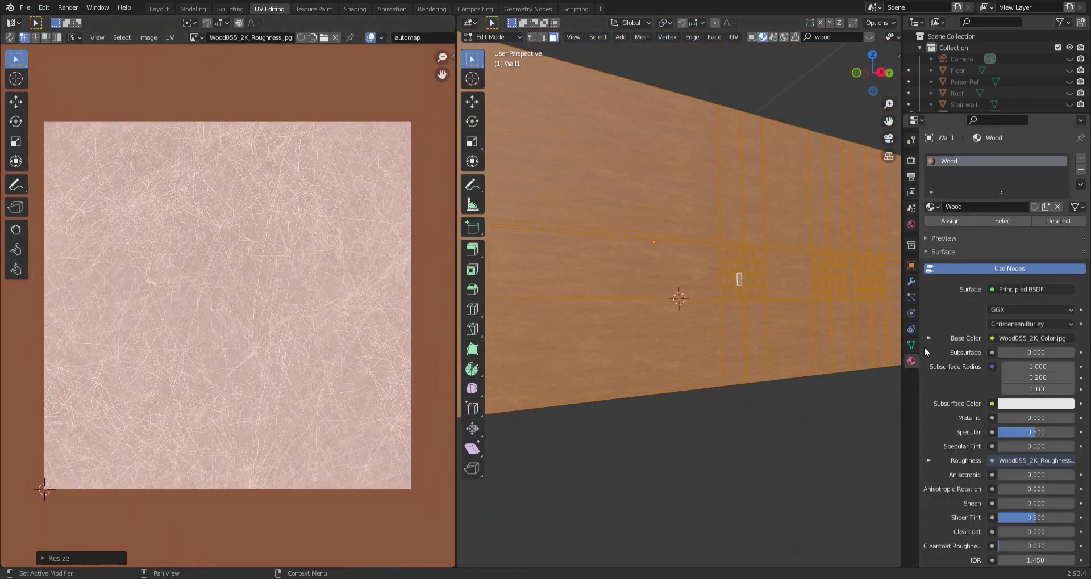
Step: Add a second material slot on Wall1 holding the existing White wall material
left_click(354, 8)
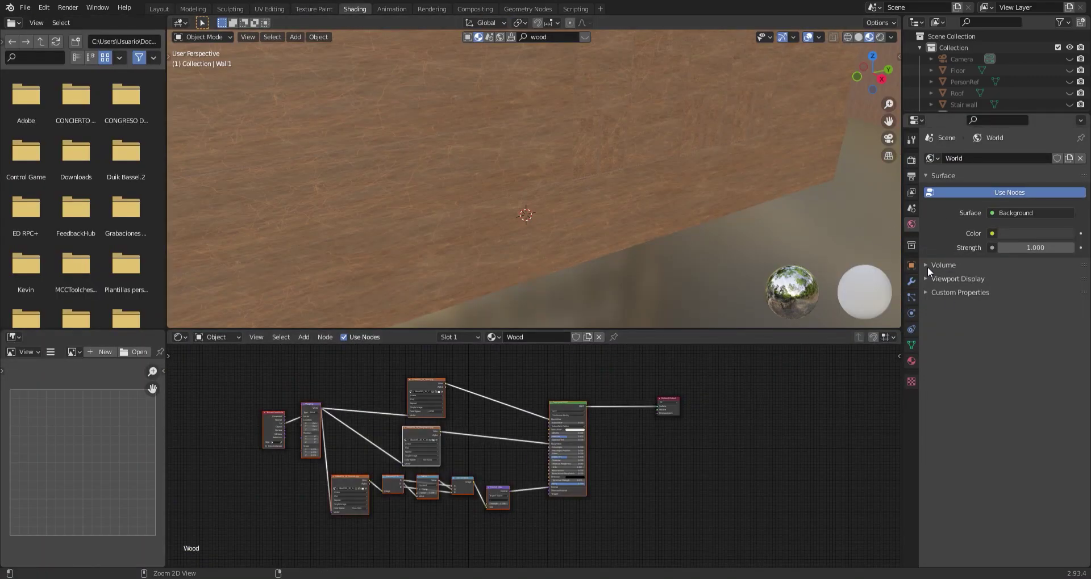
left_click(1081, 158)
left_click(1000, 229)
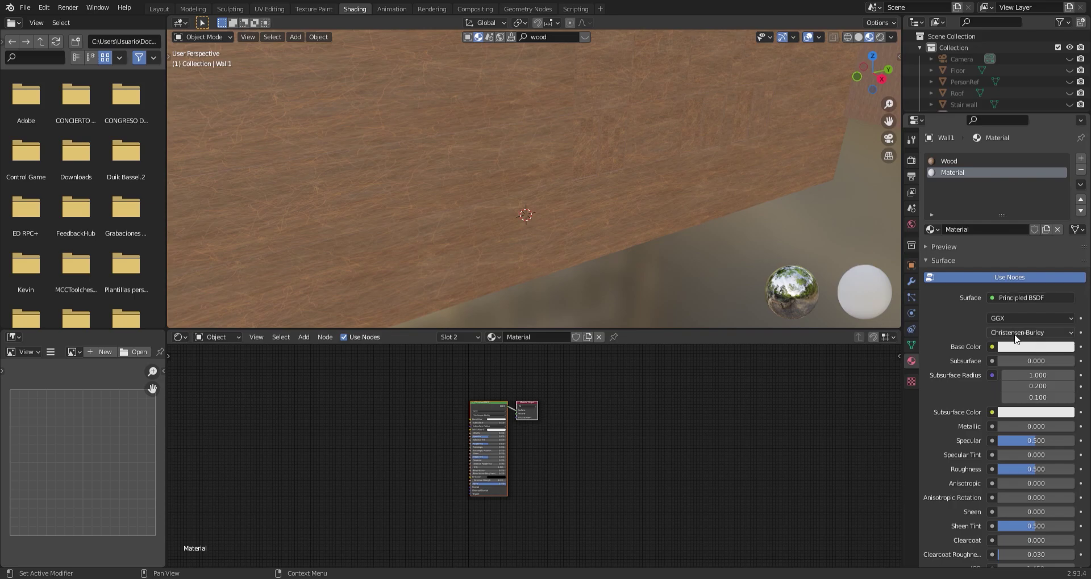
left_click(931, 230)
left_click(991, 200)
left_click(951, 162)
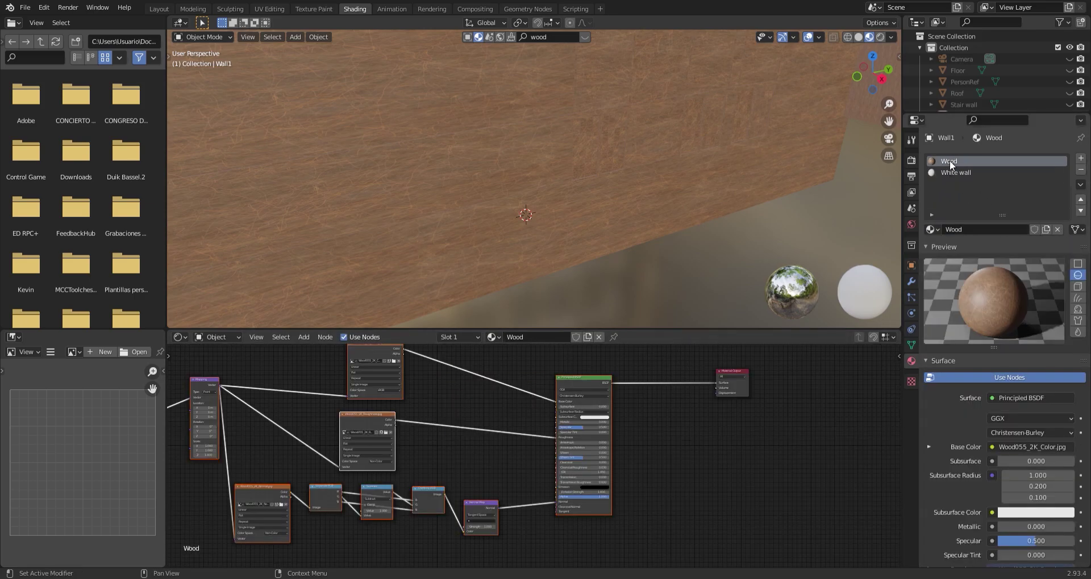
left_click(955, 172)
Step: Enter Edit Mode on Wall1 and go back to the Layout workspace
key("Tab")
middle_click_drag(489, 280, 582, 202)
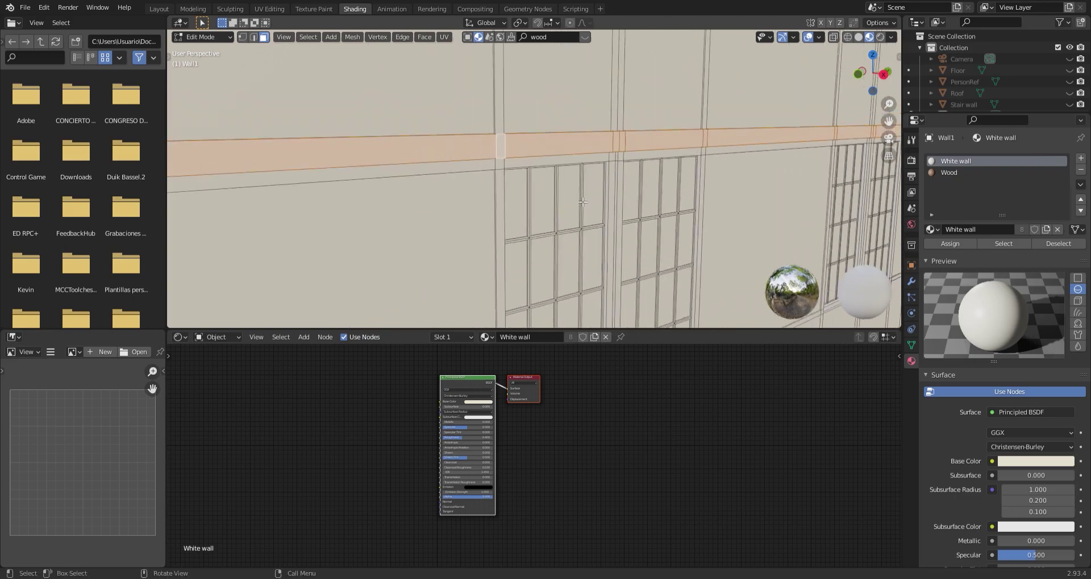
left_click(159, 9)
middle_click_drag(511, 239, 356, 318)
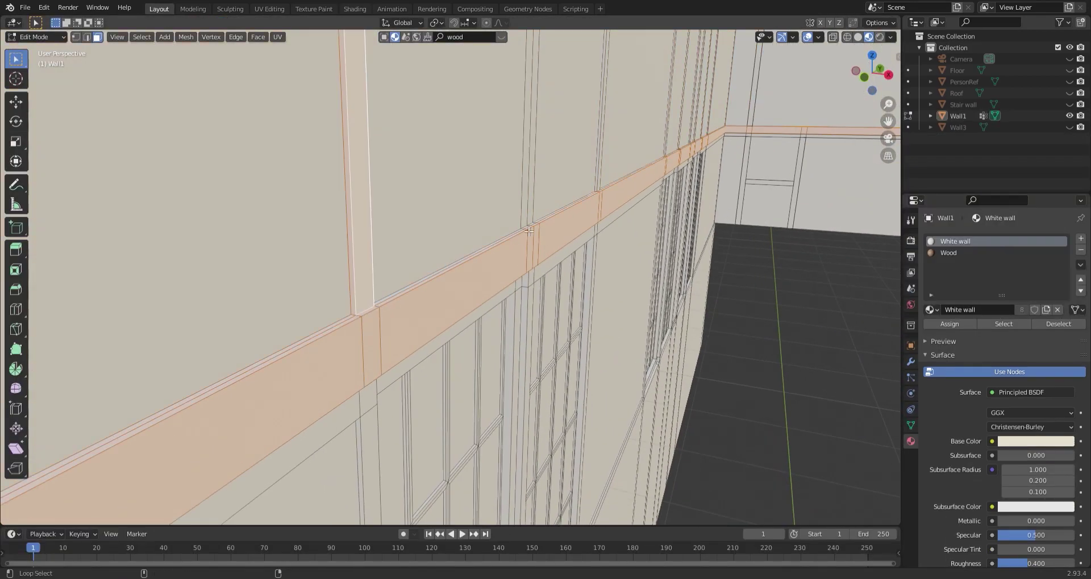
Step: Assign the Wood material to Wall1's selected rail and window-frame faces
scroll(529, 231, "up", 3)
mouse_move(139, 263)
middle_mouse_down()
mouse_move(336, 240)
mouse_move(370, 267)
middle_mouse_up()
left_click(947, 253)
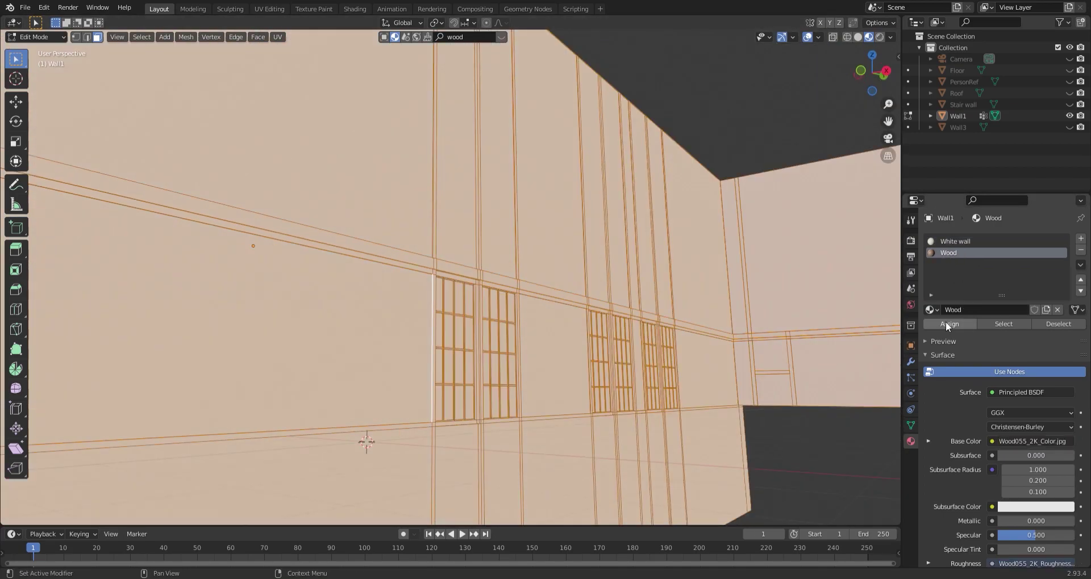
left_click(947, 325)
middle_click_drag(364, 443, 456, 451)
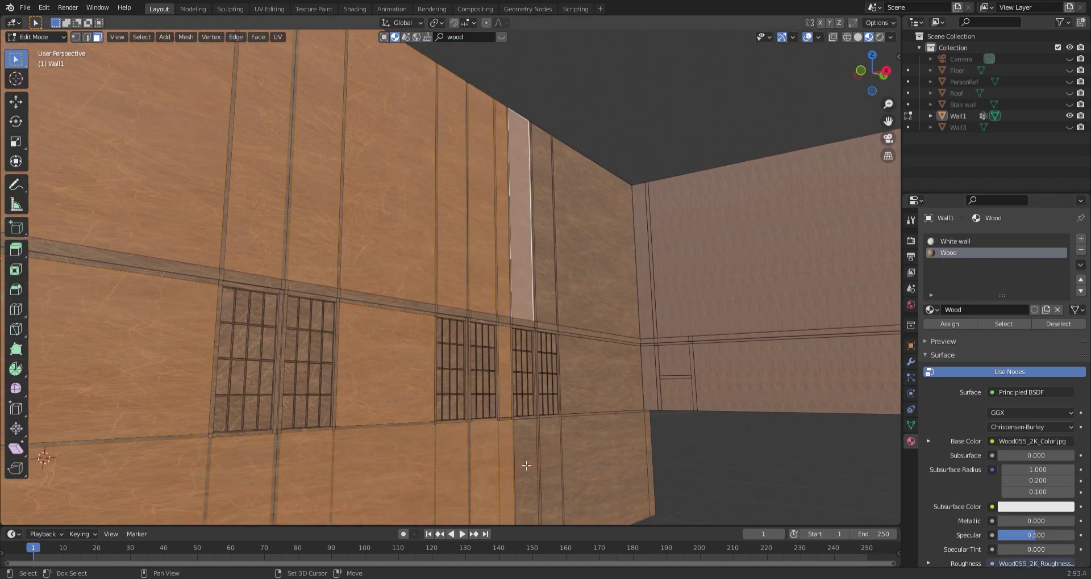
Step: Assign White wall to the wall panels and add a third slot using White wall
left_click(954, 242)
left_click(947, 324)
left_click(1080, 239)
left_click(931, 310)
left_click(1028, 312)
Step: Name the third material Window and assign it to the window panes
left_click(931, 311)
left_click(975, 269)
key("Return")
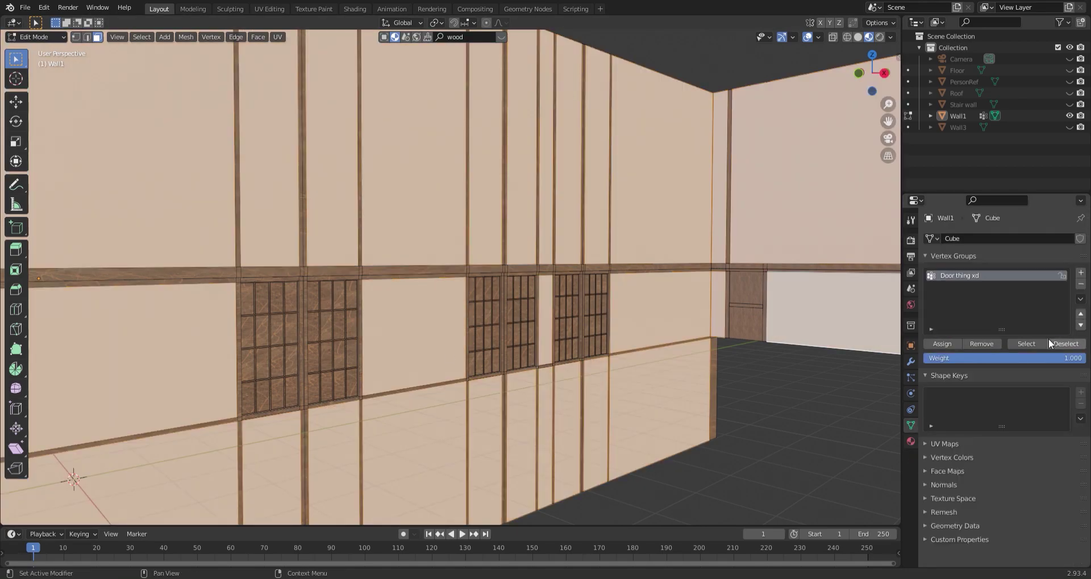
left_click(1003, 324)
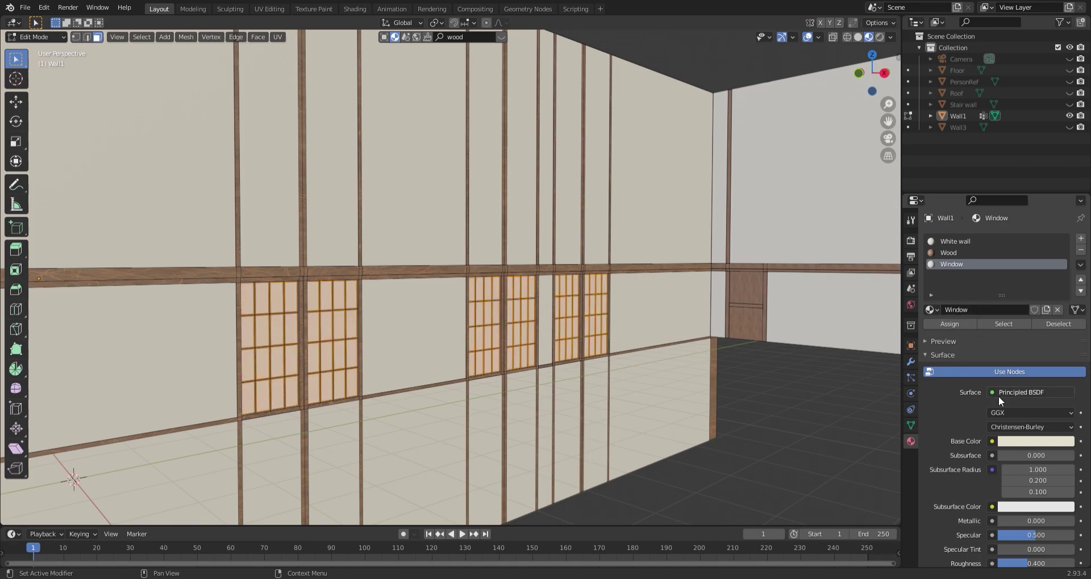
Step: Deselect the window panes and save the file
scroll(1028, 521, "down", 3)
left_click(602, 250)
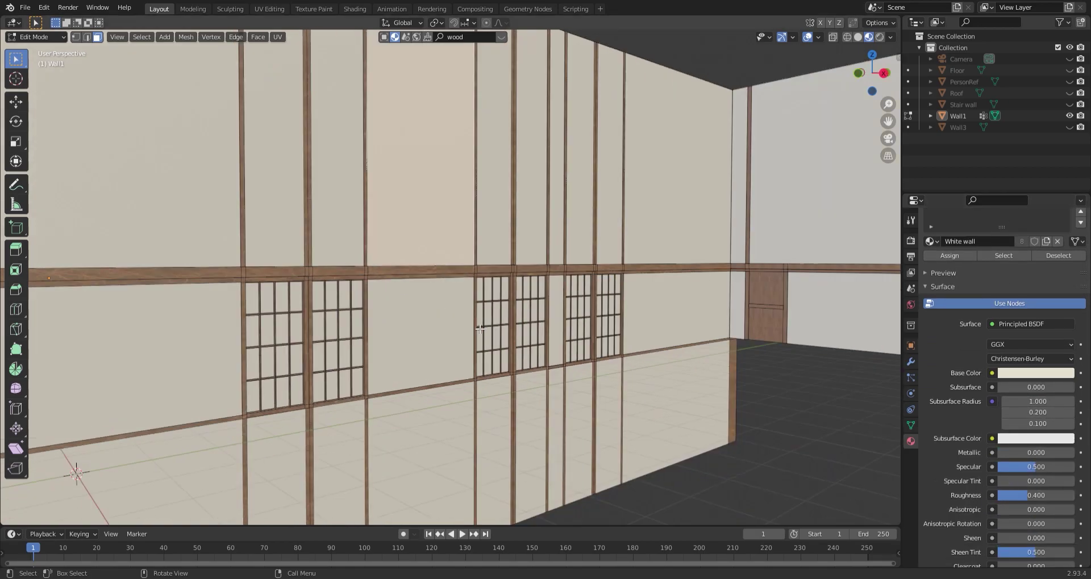
key("ctrl+s")
middle_click_drag(602, 250, 519, 247)
left_click(548, 298)
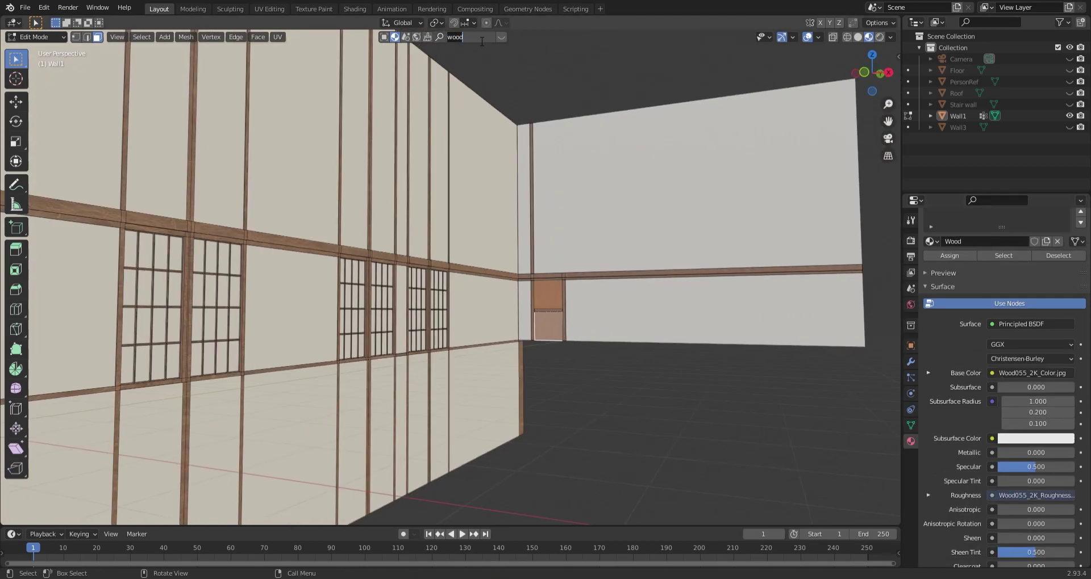
Step: Add a fourth material slot to Wall1 and drop a new wood material, Wood.001, into it
key("Return")
key("Tab")
middle_click_drag(625, 295, 540, 305)
key("Tab")
left_click(1081, 238)
key("Tab")
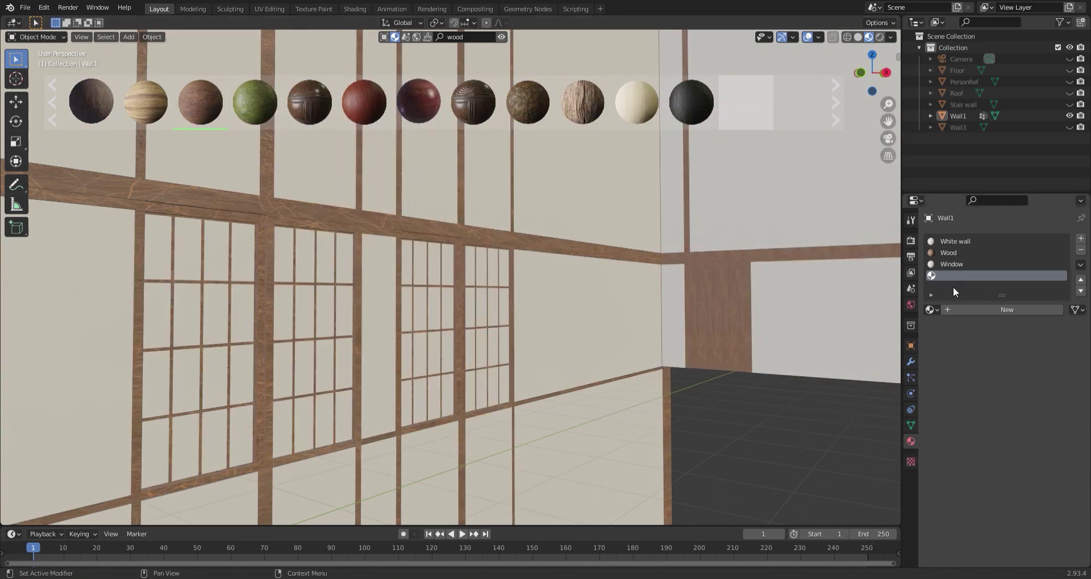
middle_click_drag(568, 284, 496, 102)
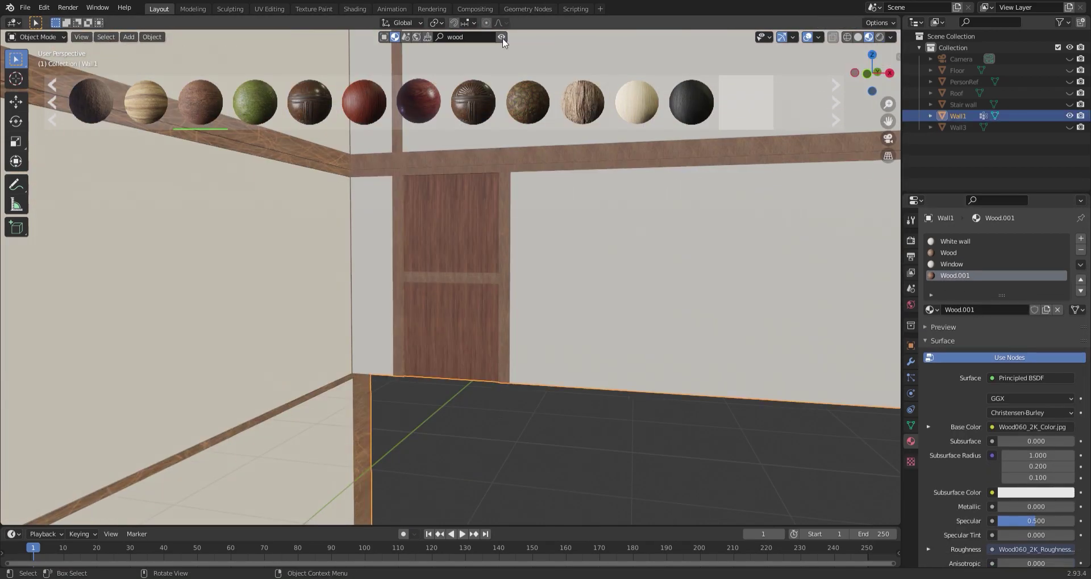
key("ctrl+z")
key("ctrl+z")
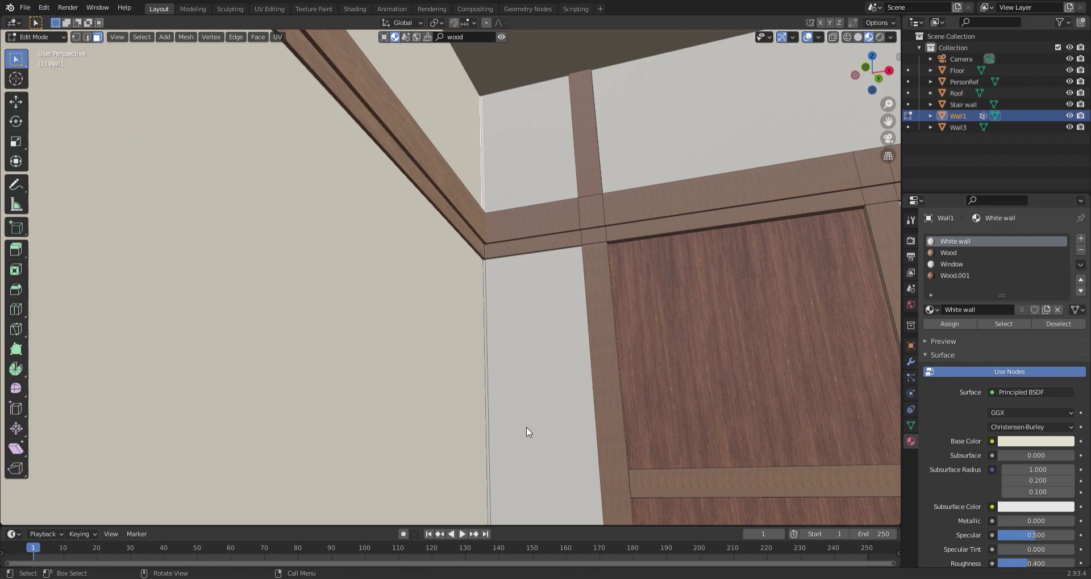
Step: Enter Edit Mode on Wall3 and adjust which of its faces are selected
right_click(610, 388)
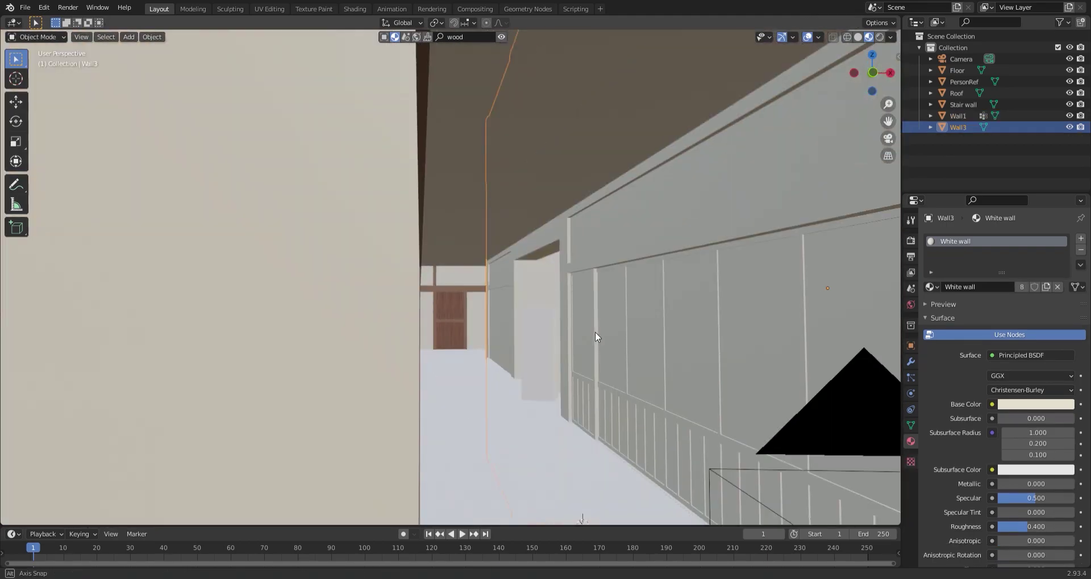
middle_click_drag(594, 336, 573, 335)
key("Tab")
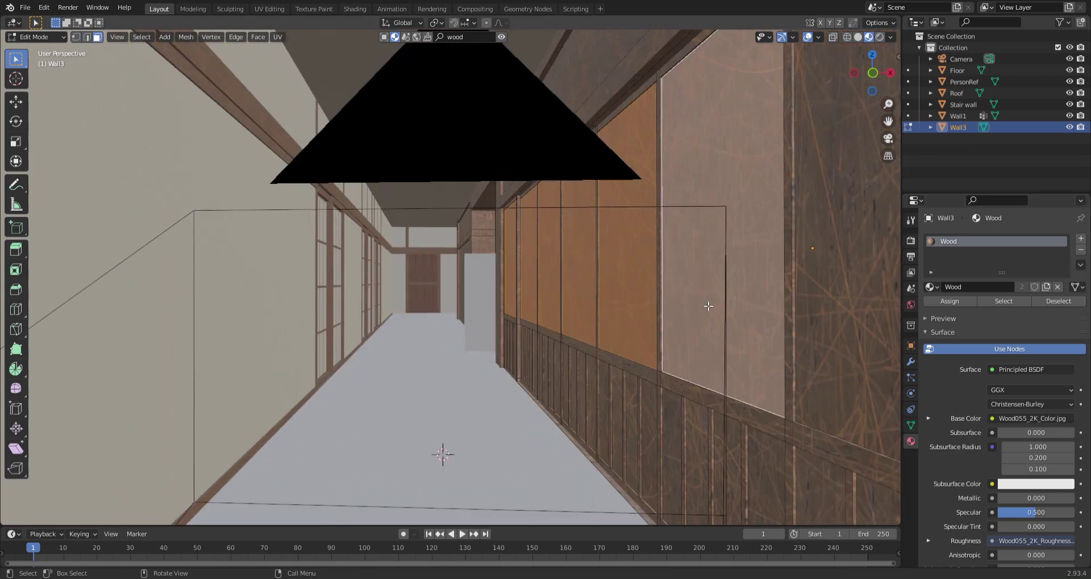
key("ctrl+z")
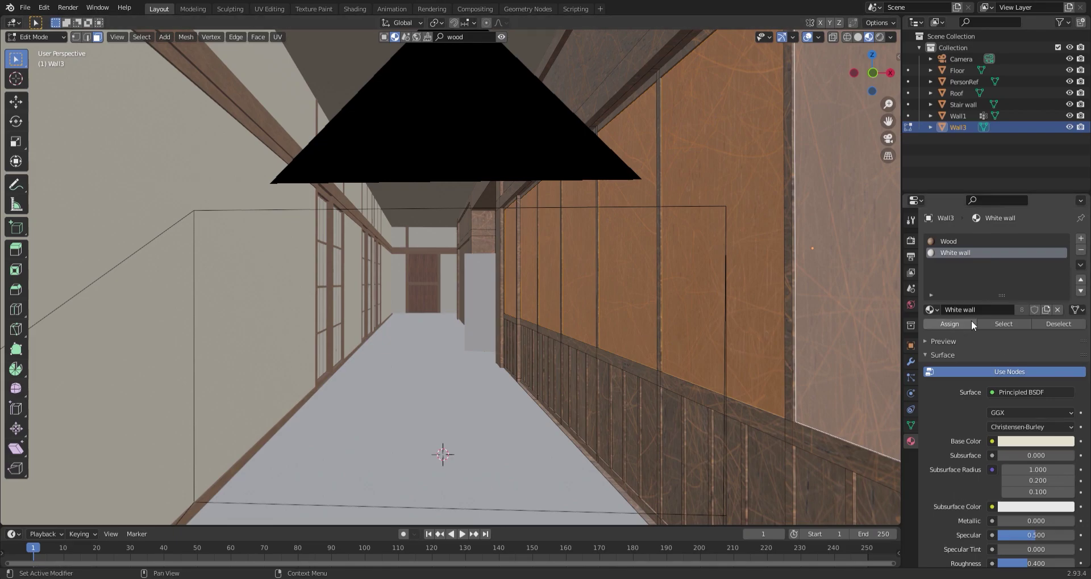
Step: Select Wall3's upper window panel faces for White wall, then view through the camera
middle_click_drag(443, 284, 337, 204)
scroll(337, 204, "up", 5)
left_click(337, 204, "ctrl")
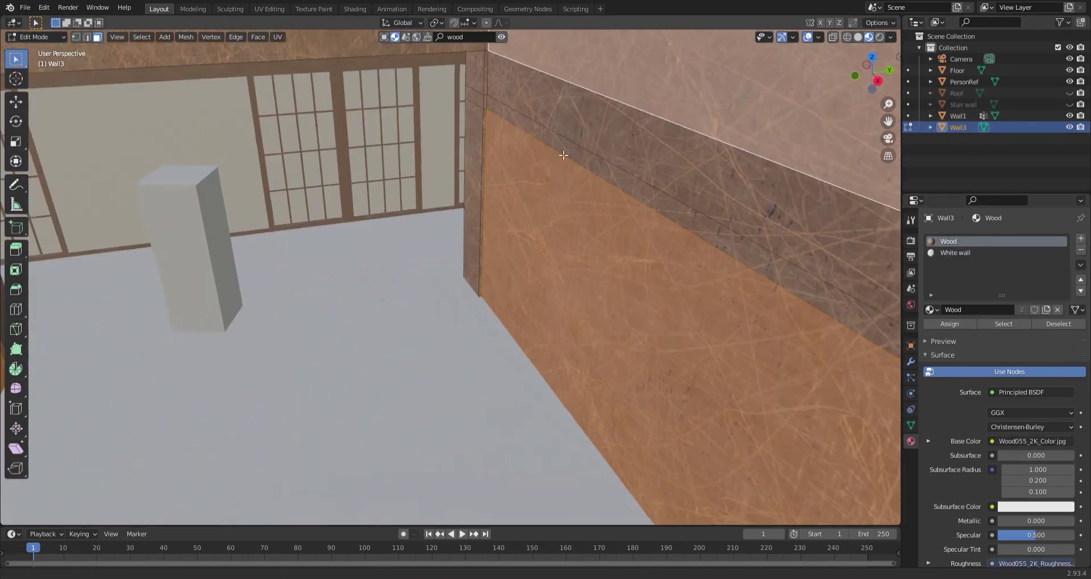
mouse_move(500, 258)
middle_mouse_down()
mouse_move(665, 189)
mouse_move(519, 305)
middle_mouse_up()
scroll(519, 305, "down", 5)
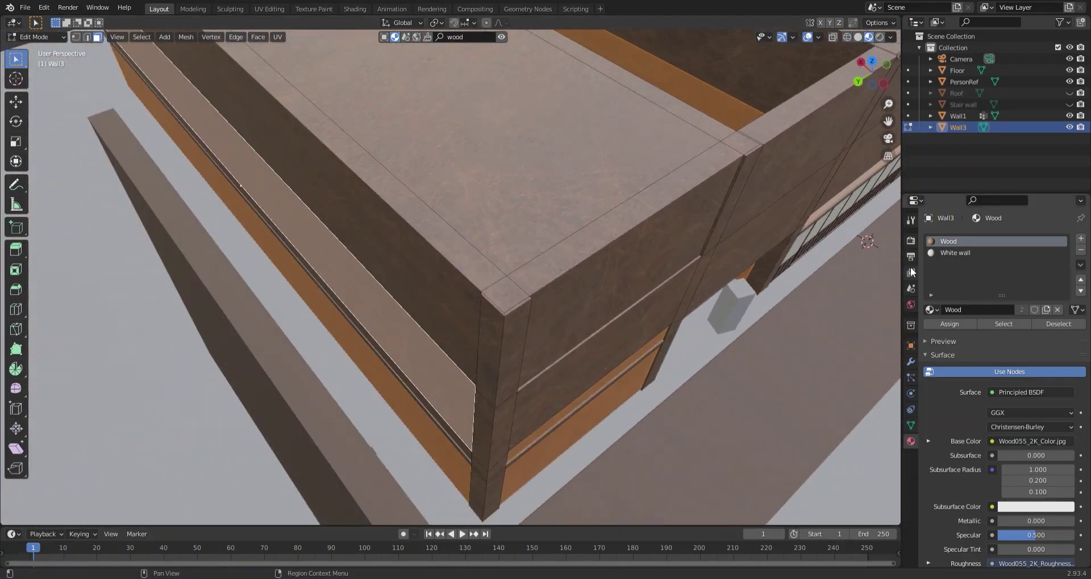
scroll(505, 163, "up", 5)
middle_click_drag(506, 162, 653, 250)
left_click(506, 162)
key("KP_0")
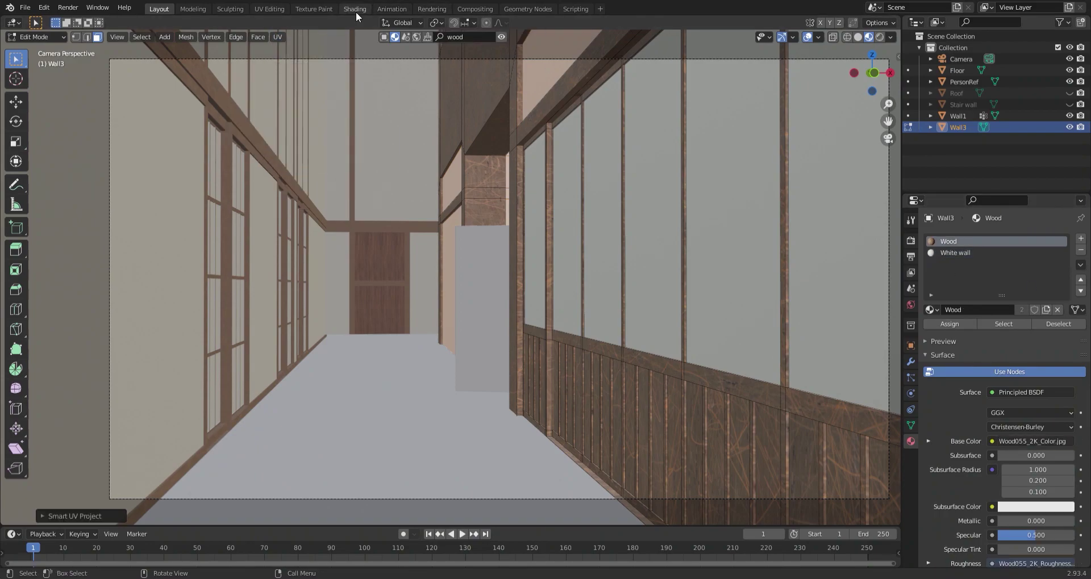
Step: Try BlenderKit wood materials on Wall3 in the Shading workspace, applying Wooden floor
left_click(355, 9)
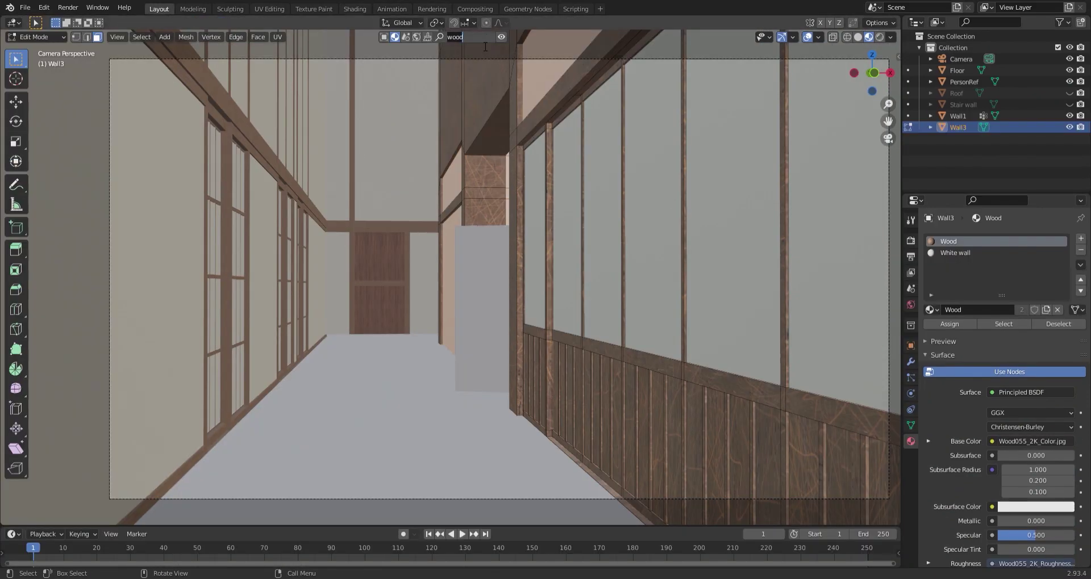
scroll(568, 101, "down", 5)
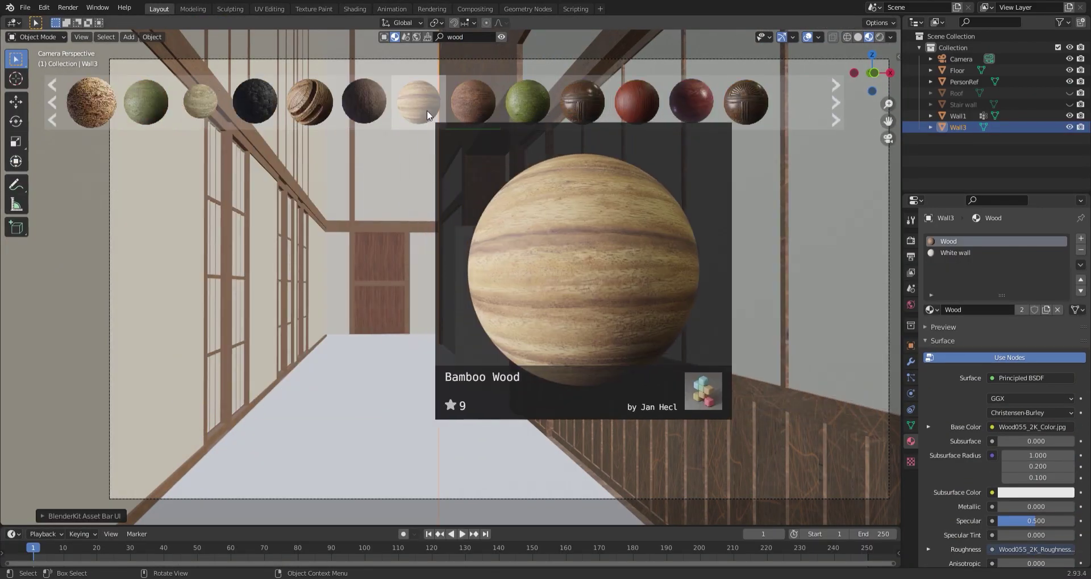
scroll(696, 105, "down", 1)
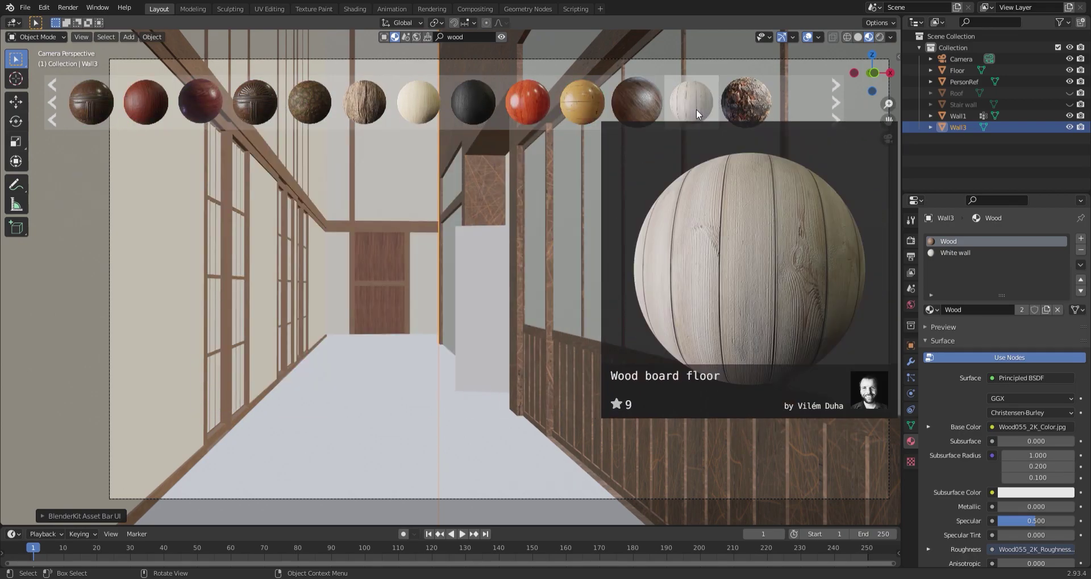
scroll(619, 102, "down", 2)
scroll(585, 102, "down", 1)
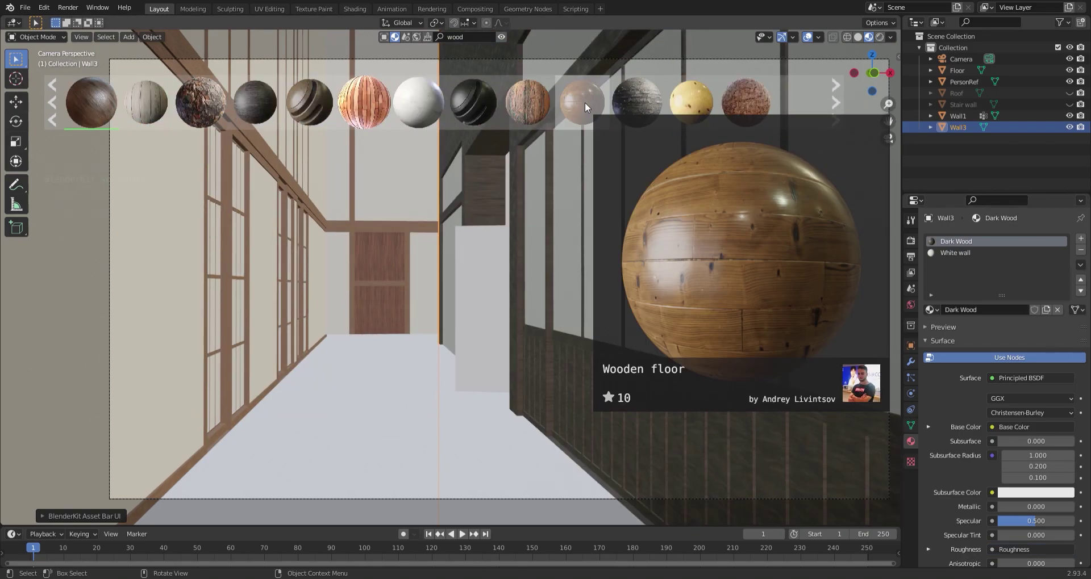
left_click(355, 8)
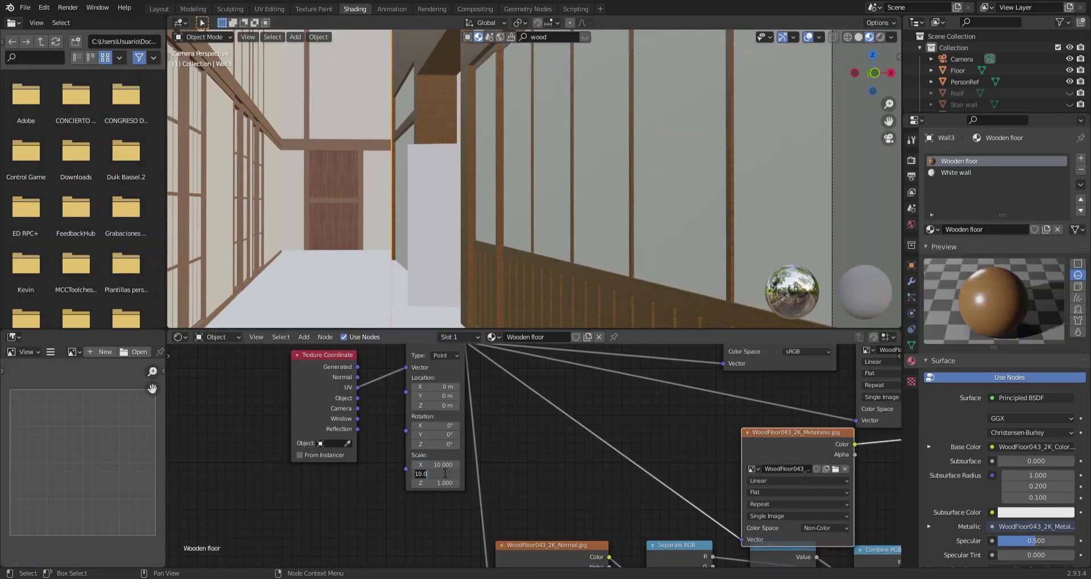
Step: Set the Mapping node X scale to 10, save, and lower Dark Wood's Y scale to 0.5
middle_click_drag(413, 402, 375, 427)
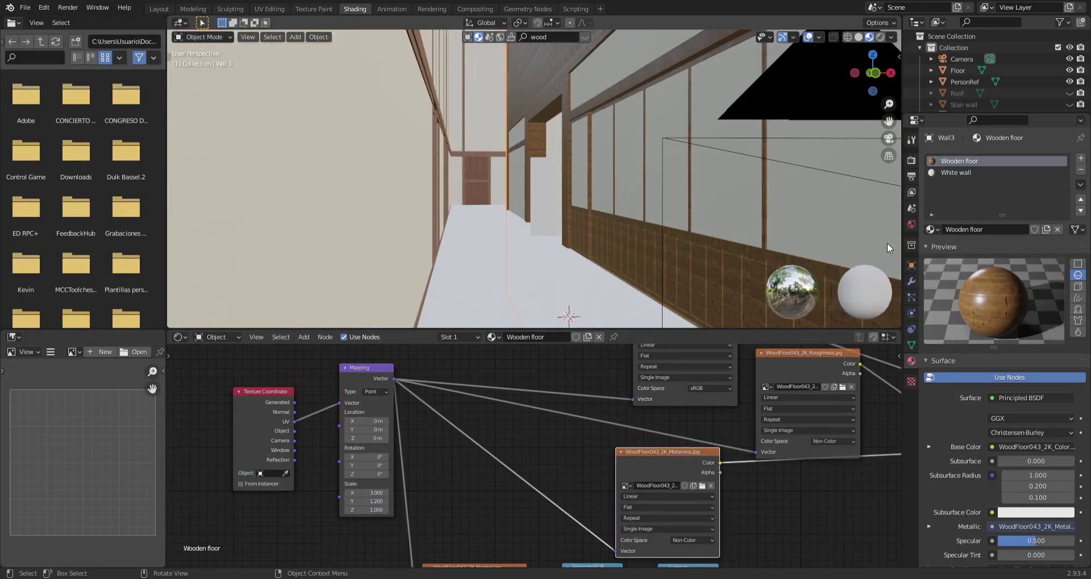
left_click(375, 493)
type("10")
left_click(158, 9)
key("ctrl+s")
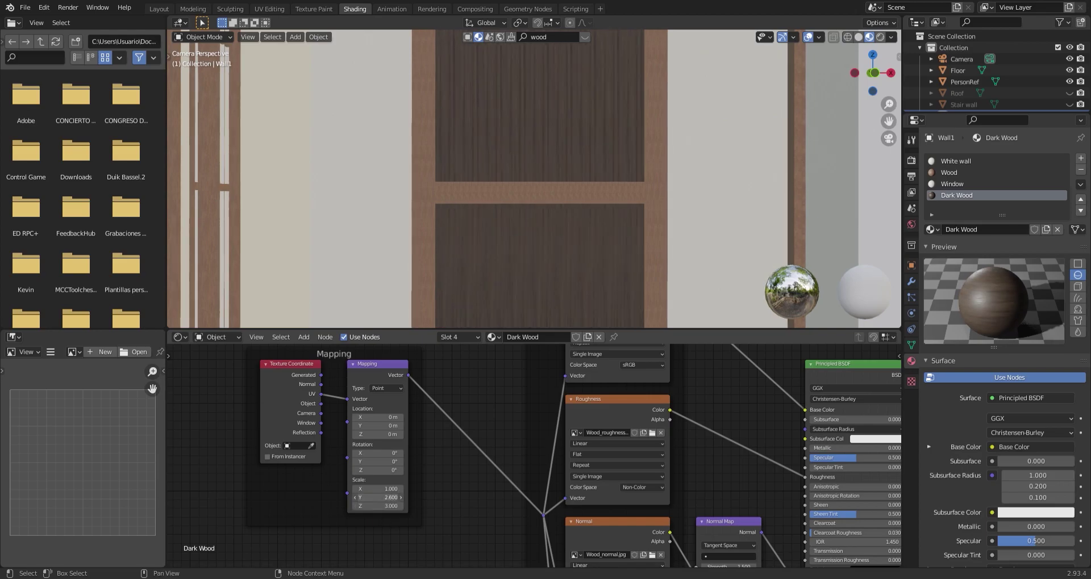
left_click_drag(375, 498, 356, 500)
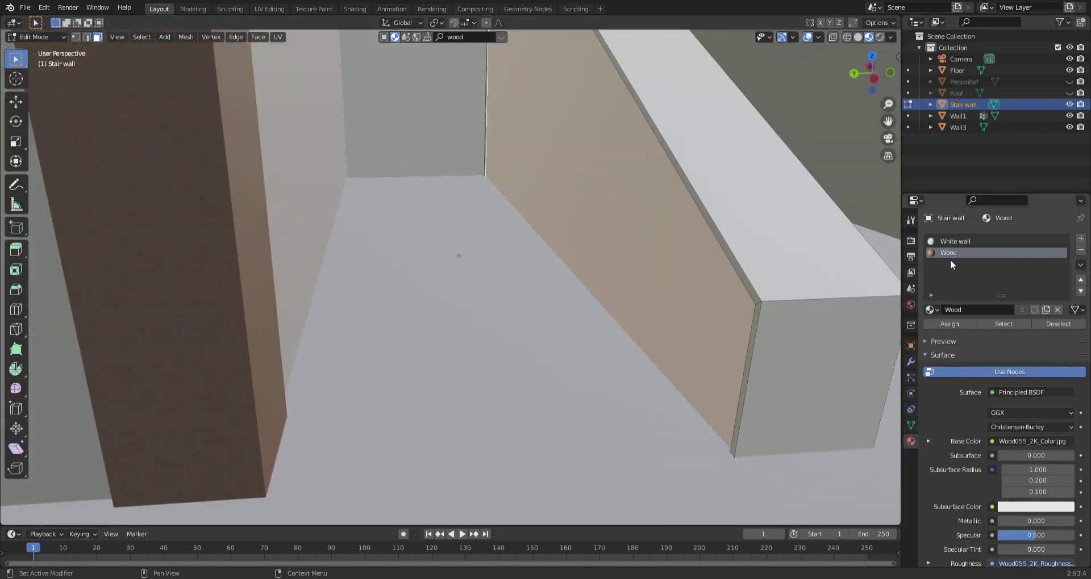
Step: Make White wall the active slot for the stair wall's side faces
left_click(944, 243)
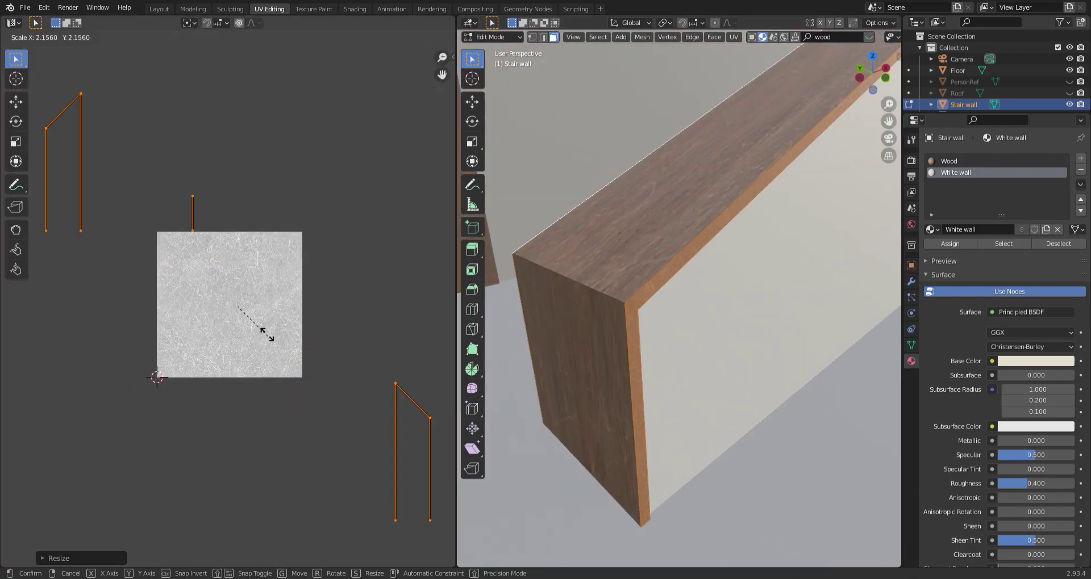
left_click(162, 13)
mouse_move(420, 267)
middle_mouse_down()
mouse_move(404, 355)
mouse_move(455, 294)
middle_mouse_up()
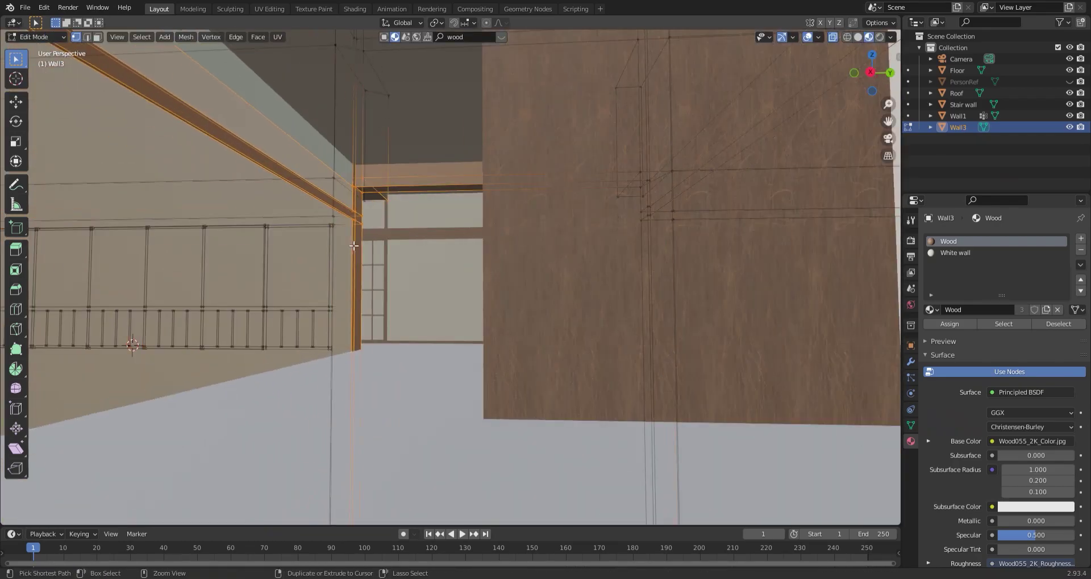
Step: Box-select a section of Wall3 in Right Ortho view and stretch it along Y
key("KP_3")
key("b")
left_click_drag(499, 476, 558, 66)
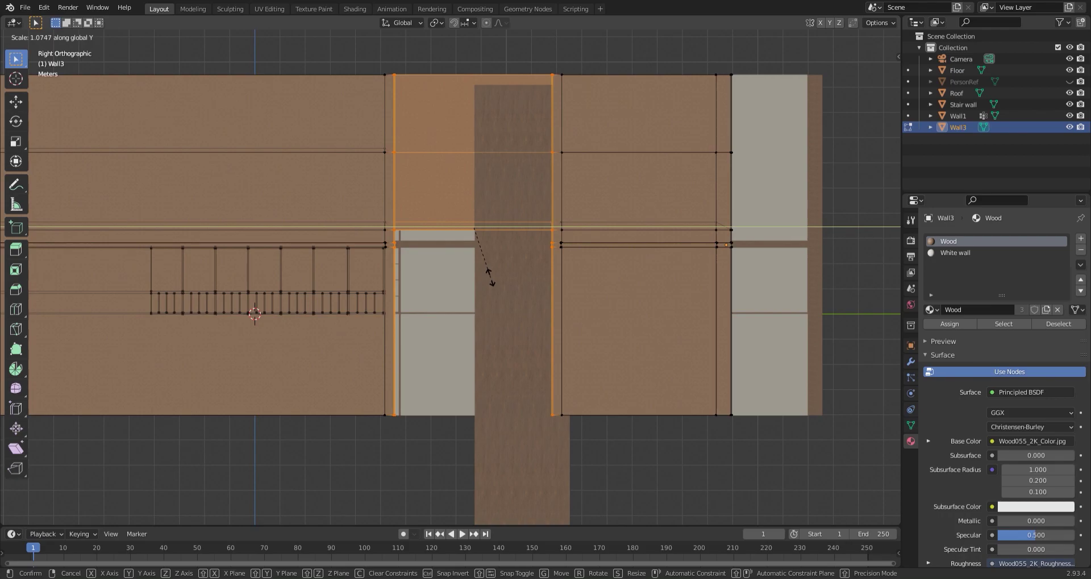
left_click(966, 104)
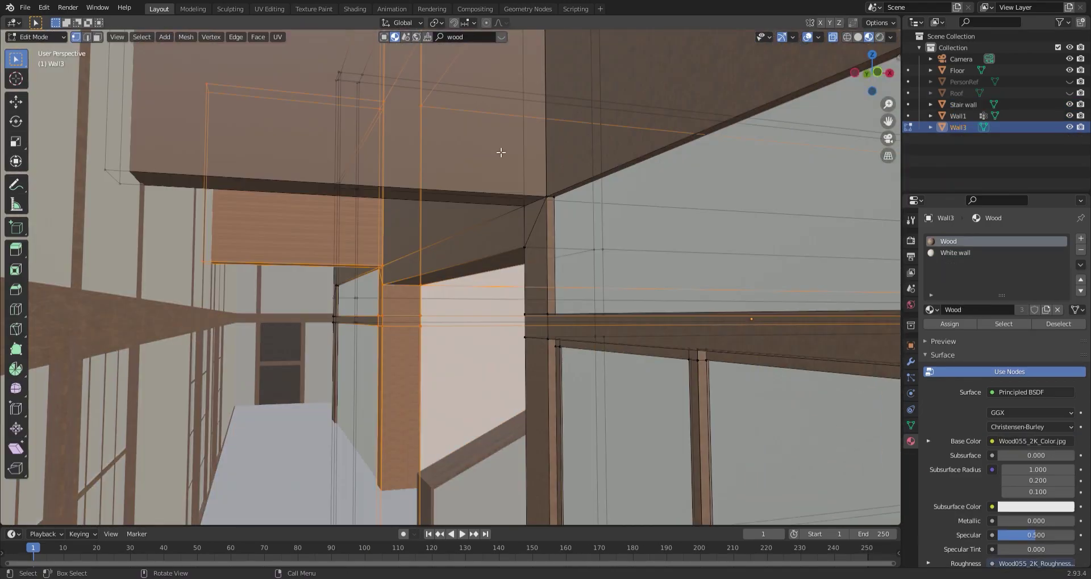
Step: Set the Wood texture's Mapping Y scale to 50, then lower the selected geometry along Z
left_click(355, 9)
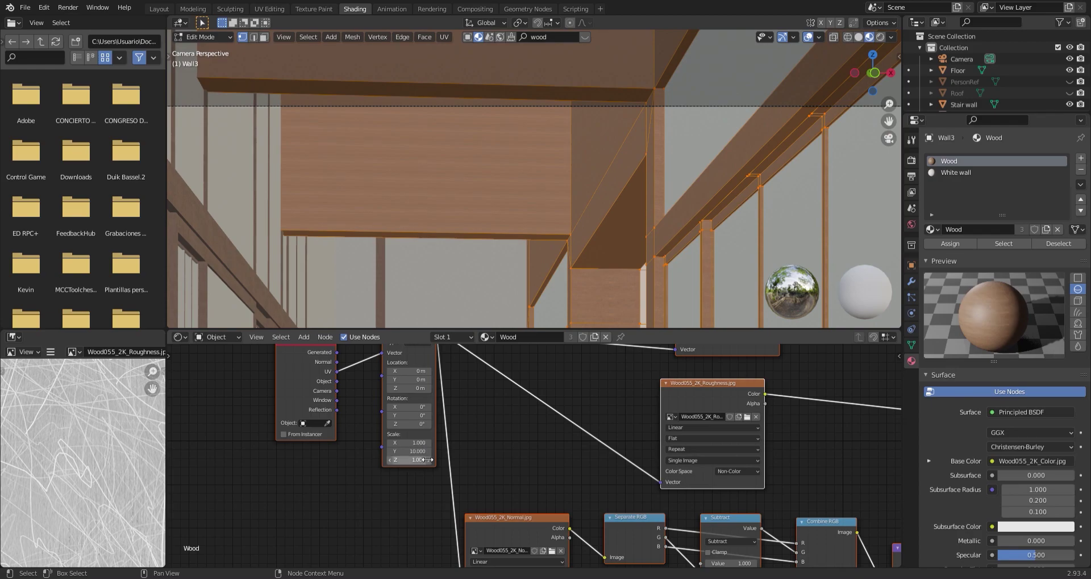
type("50")
key("Return")
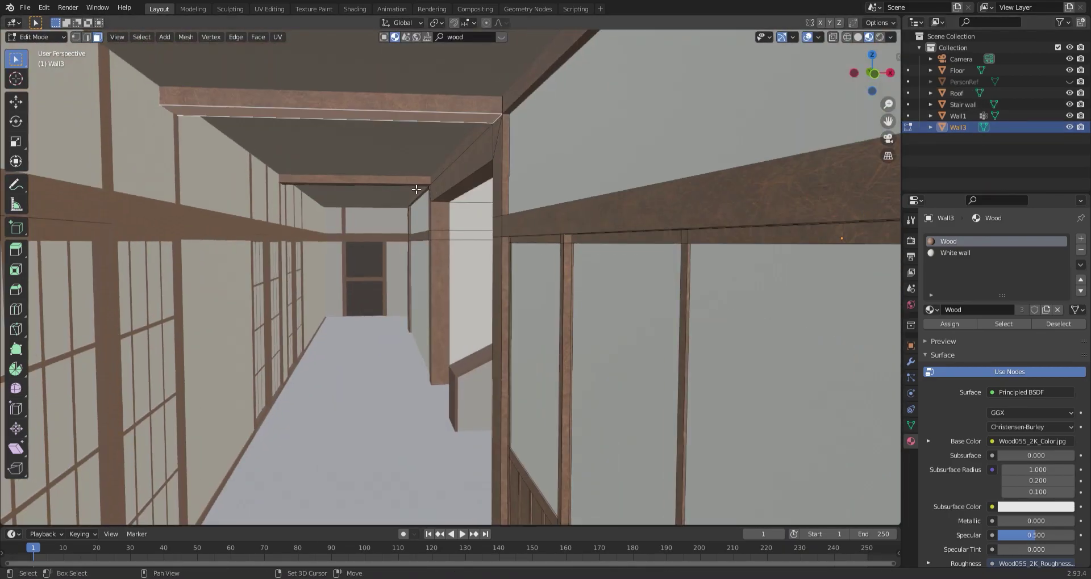
key("g")
key("z")
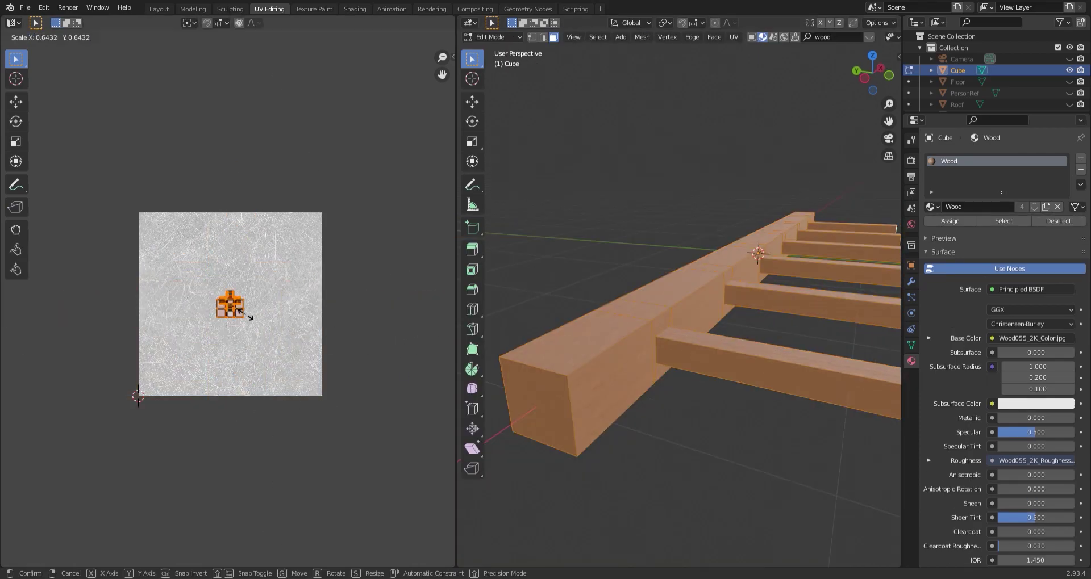
Step: Back in Layout, rename the beam object from Cube to Railing
left_click(157, 8)
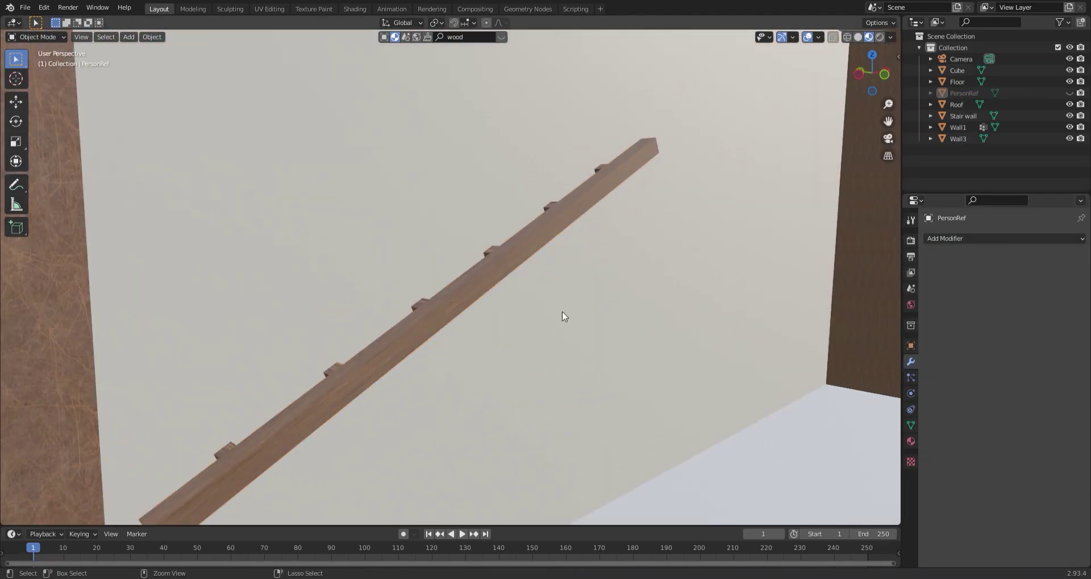
double_click(958, 70)
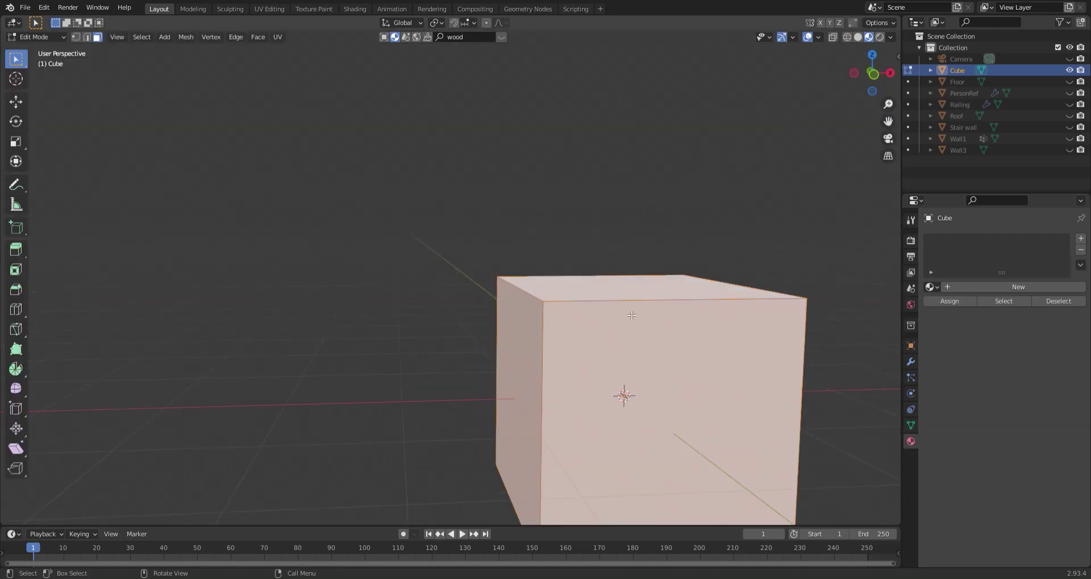
Step: Inset the lantern cube's faces and put Dark Wood in its second material slot
key("a")
key("i")
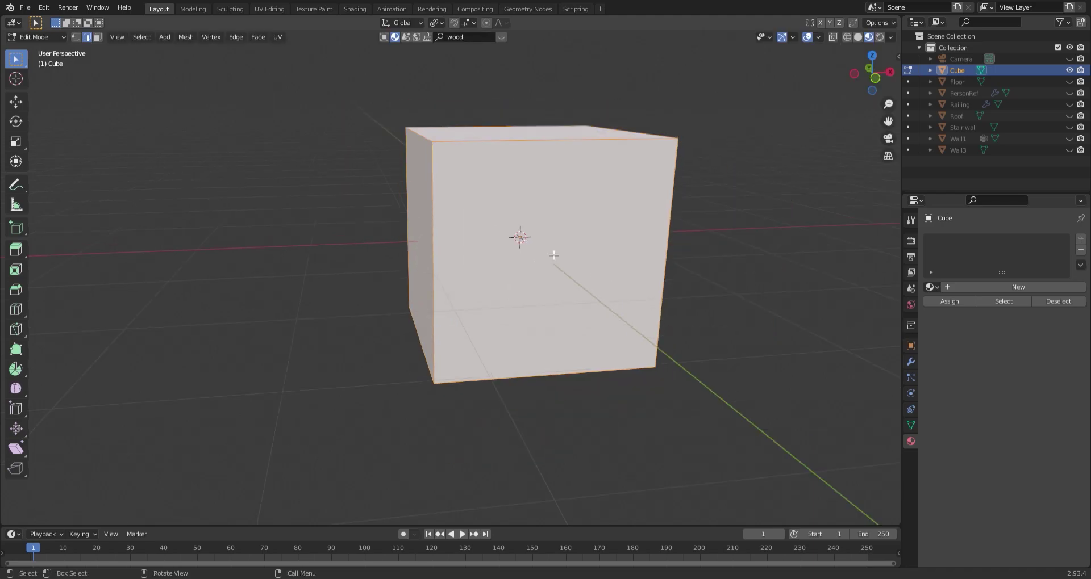
key("Escape")
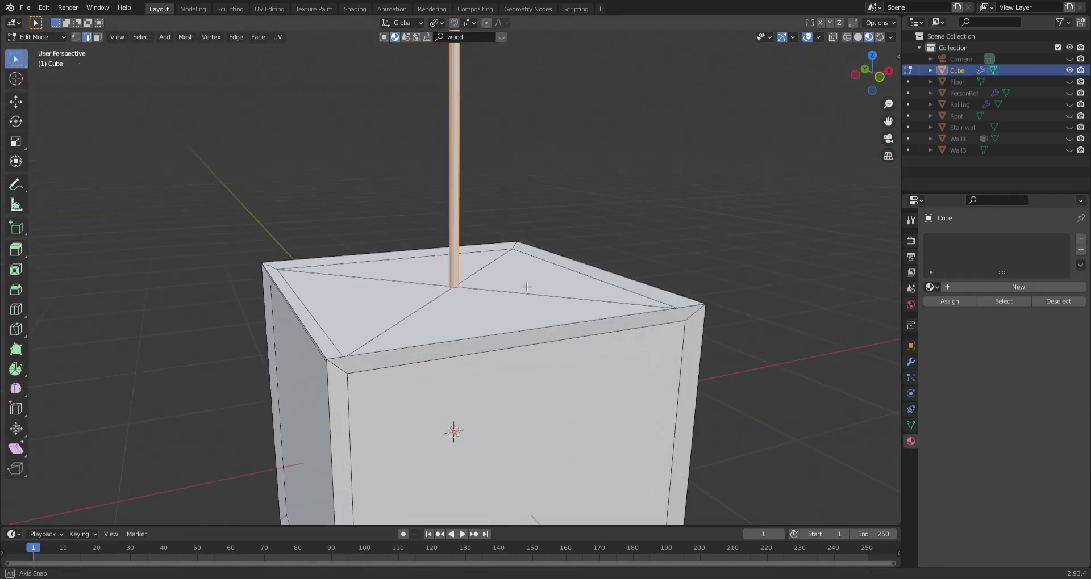
left_click(931, 309)
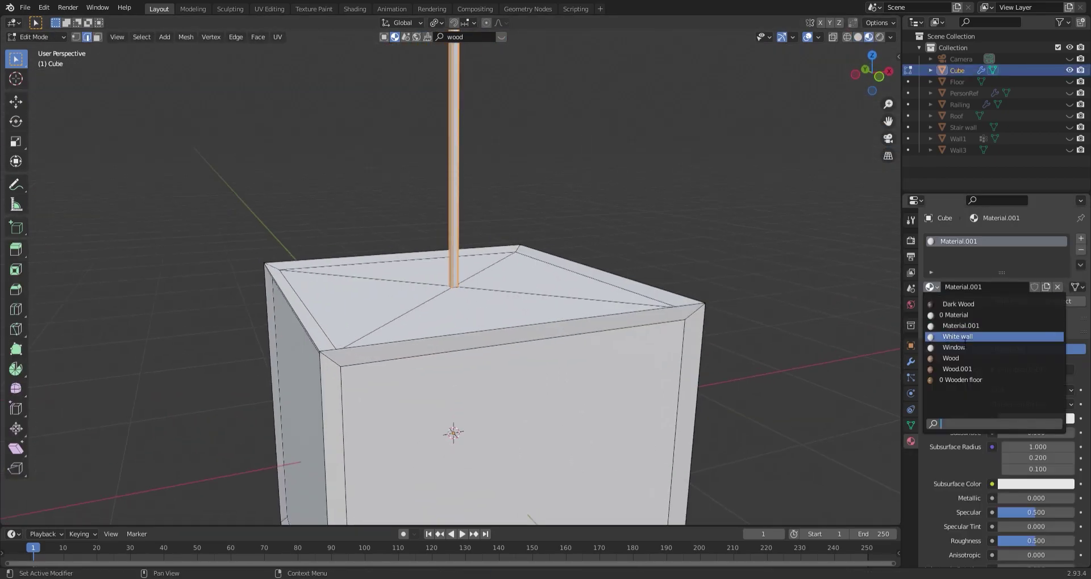
left_click(986, 328)
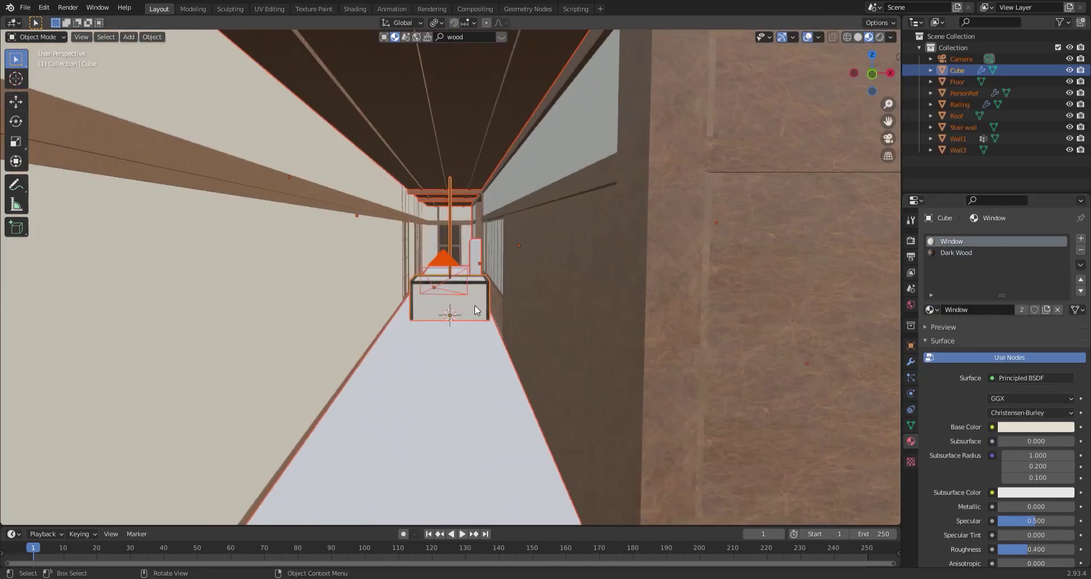
Step: Shrink the lantern and raise it up toward the corridor ceiling
left_click(455, 302)
middle_click_drag(455, 302, 520, 316)
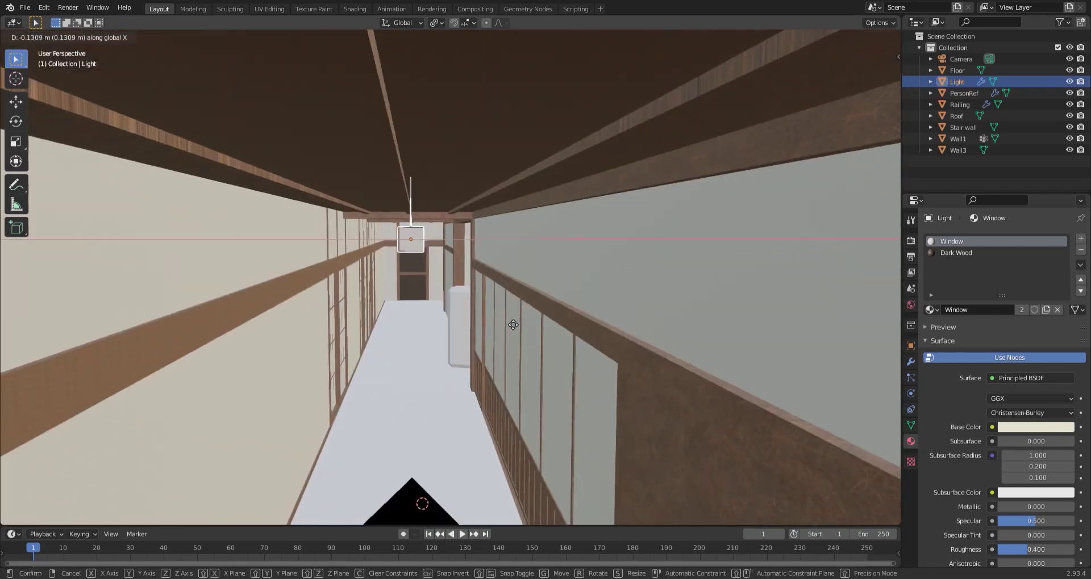
key("shift+z")
key("KP_Decimal")
middle_click_drag(375, 264, 357, 179)
key("shift+z")
middle_click_drag(516, 280, 468, 272)
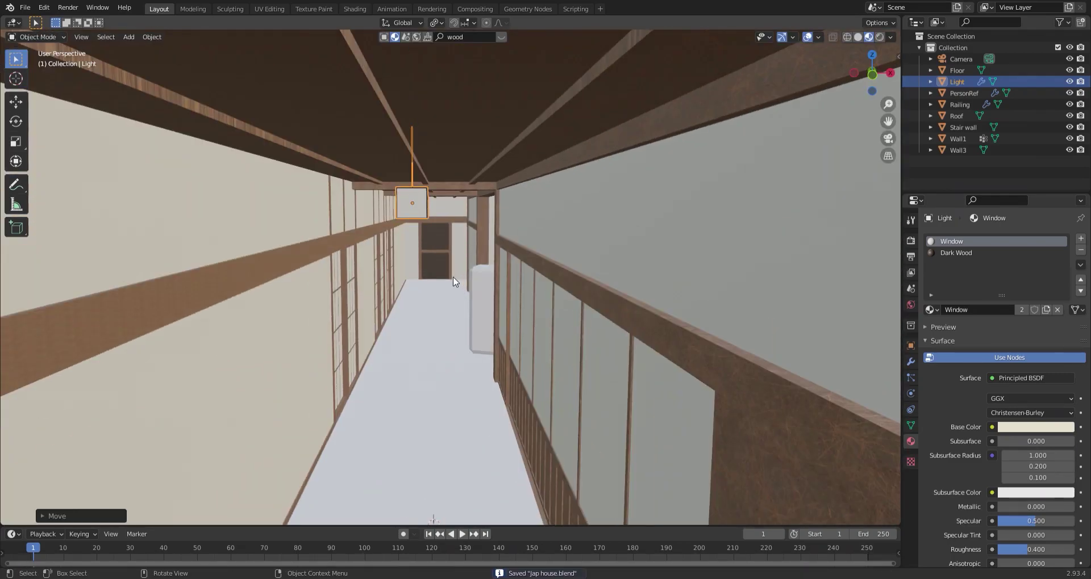
Step: Add an Array modifier to repeat the lantern down the corridor
left_click(910, 362)
left_click(1004, 239)
left_click(856, 270)
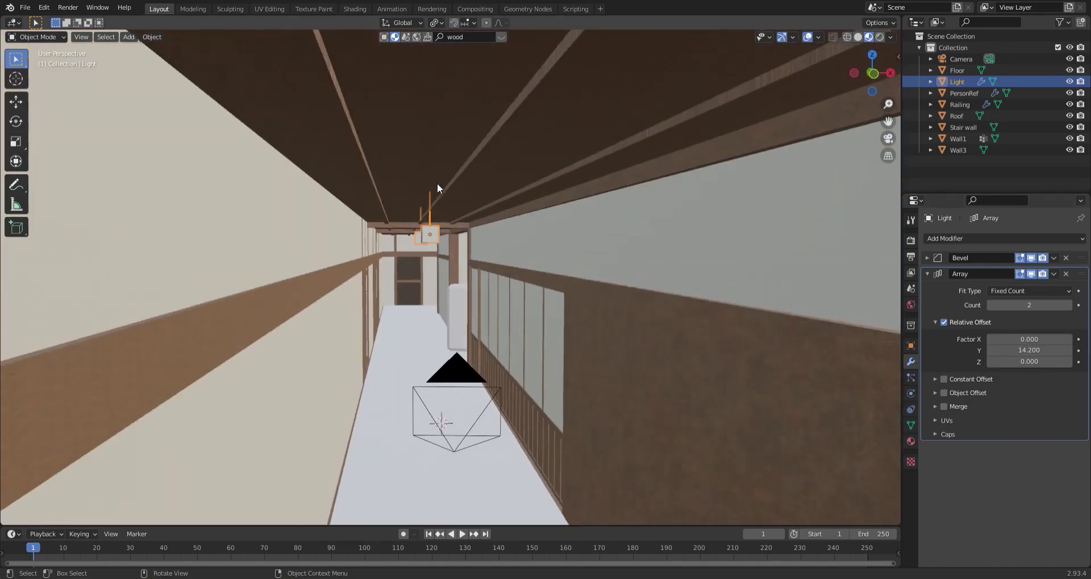
middle_click_drag(435, 181, 445, 224)
key("z")
left_click(318, 326)
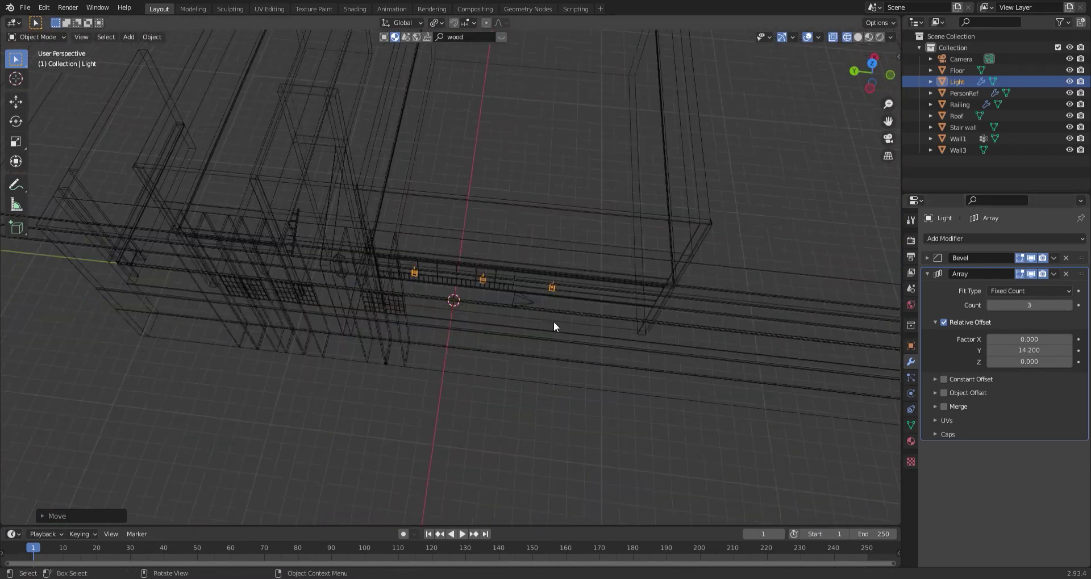
middle_click_drag(341, 327, 570, 344)
left_click_drag(1017, 308, 1021, 307)
middle_click_drag(710, 341, 738, 346)
Step: Shift the lanterns along Y, widen their array spacing, and delete the PersonRef figure
key("g")
key("y")
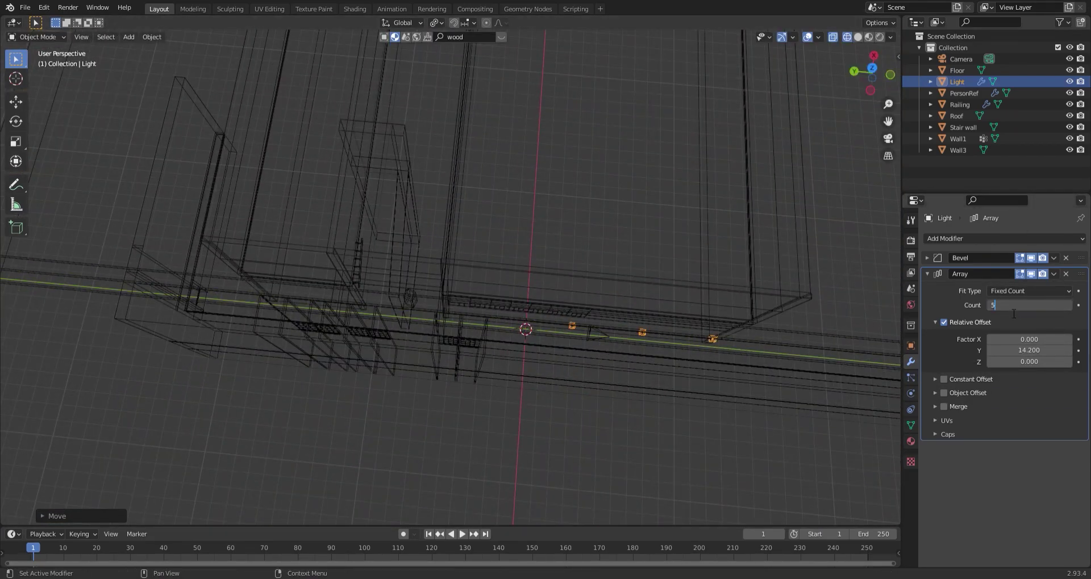
key("KP_7")
left_click_drag(1029, 350, 1054, 354)
key("shift+z")
key("KP_0")
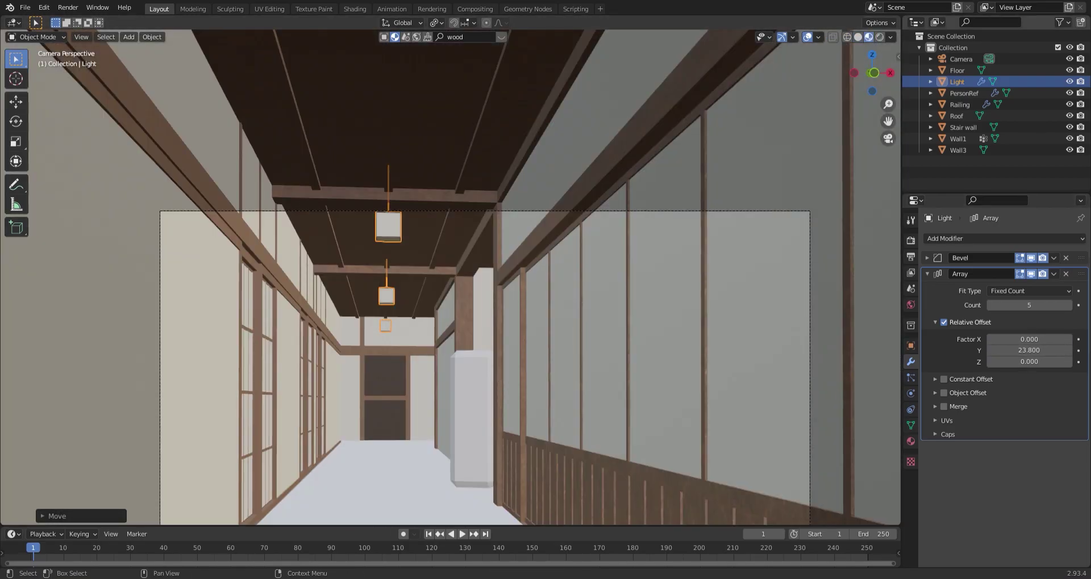
middle_click_drag(645, 301, 626, 208, "shift")
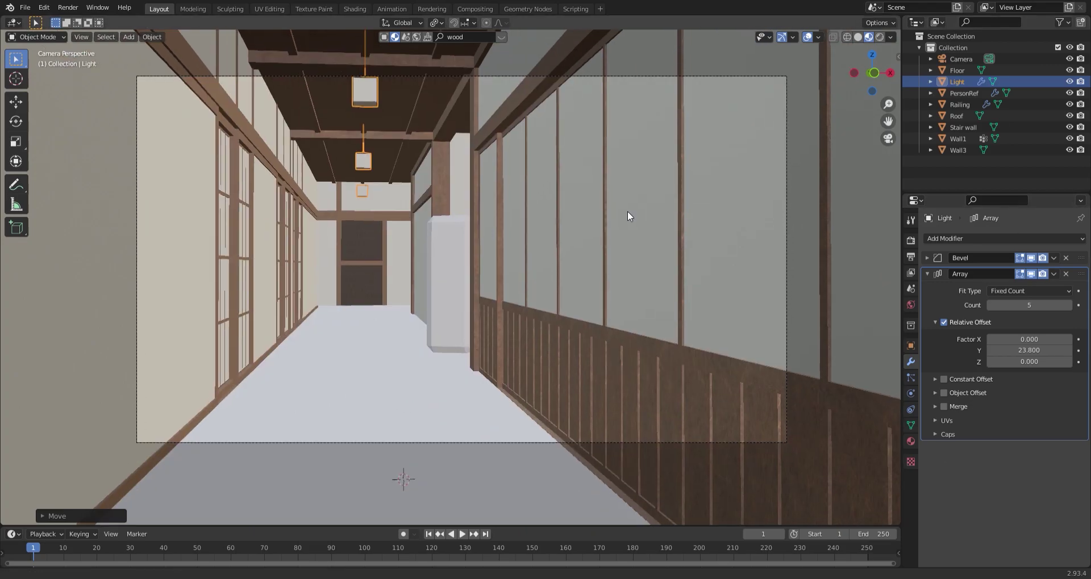
left_click(1052, 93)
key("Delete")
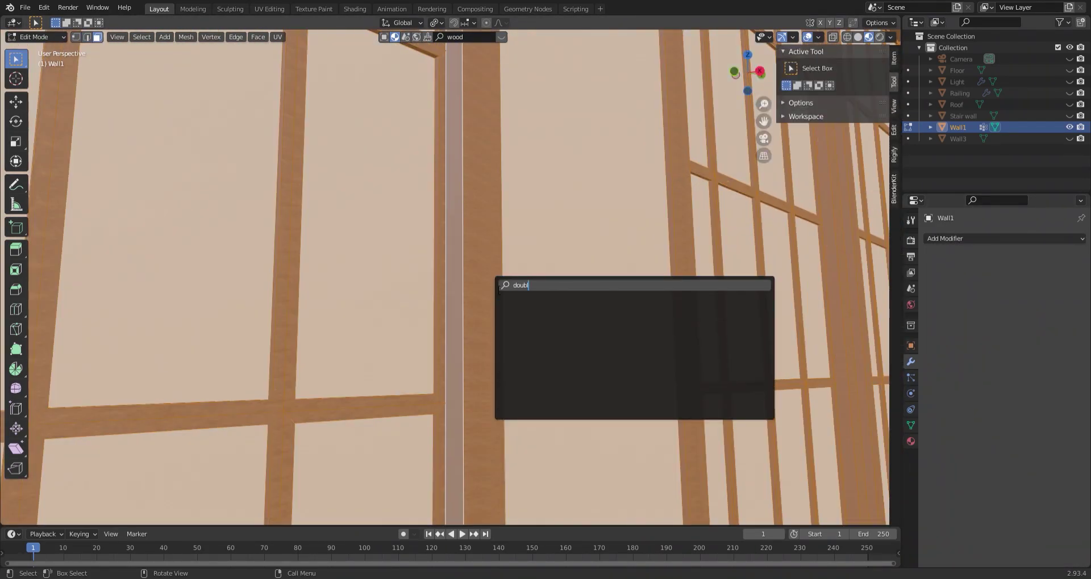
Step: Expose the object's transform values and apply its transforms
left_click(800, 103)
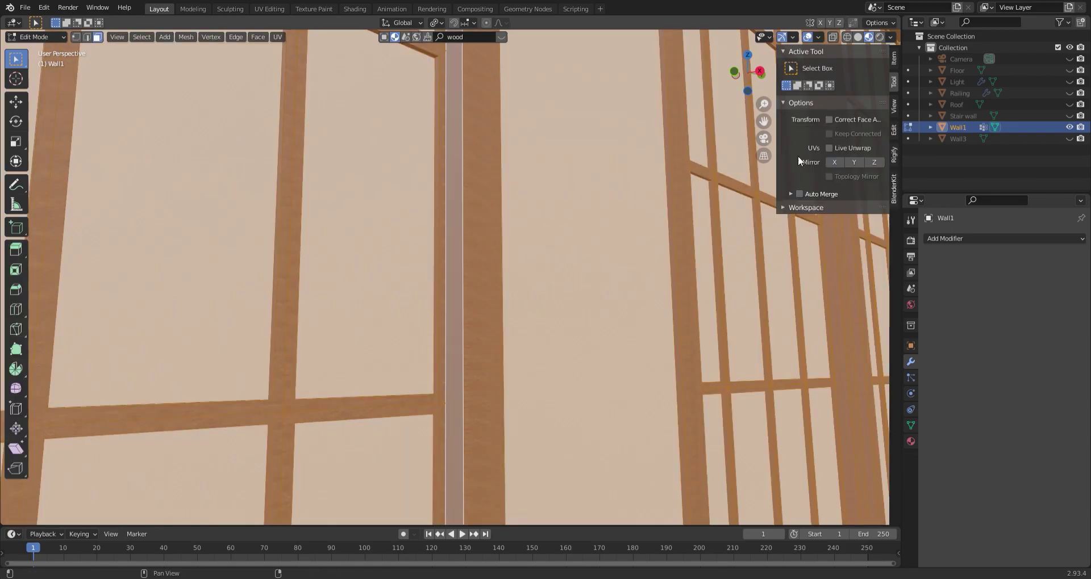
left_click(784, 209)
left_click(784, 209)
scroll(900, 112, "up", 1)
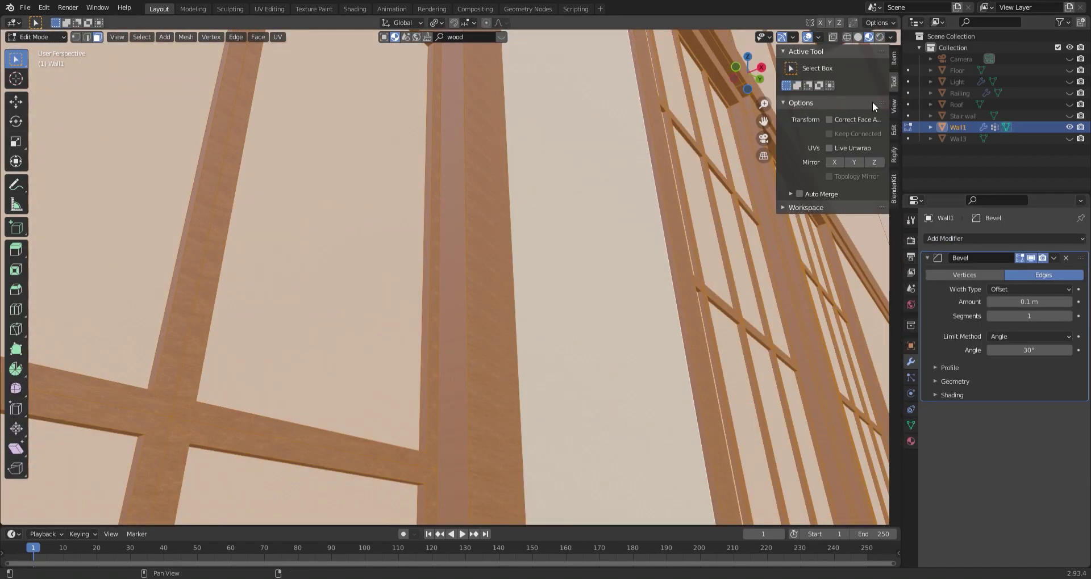
left_click(832, 208)
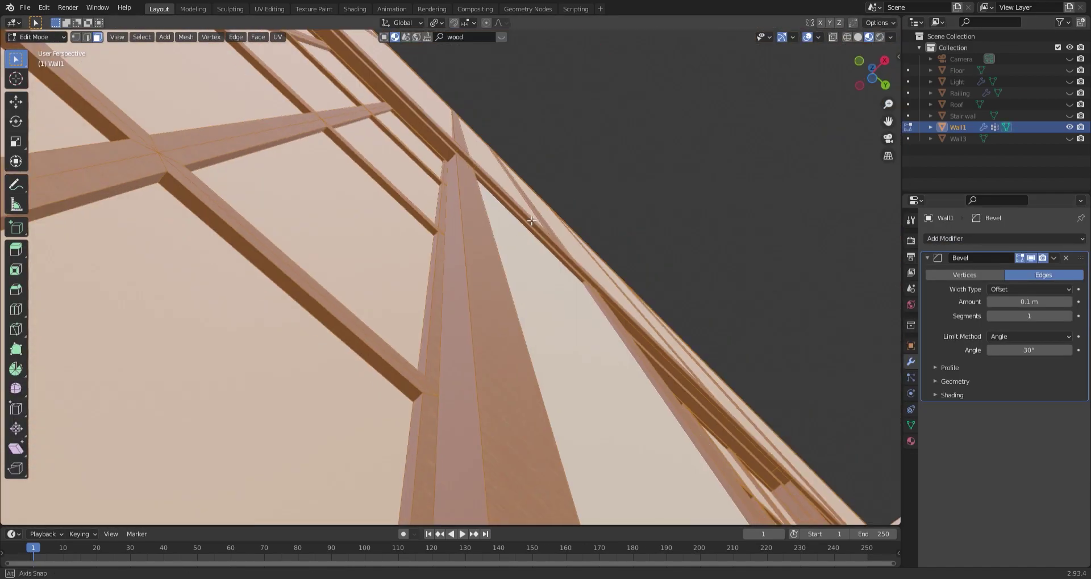
key("ctrl+a")
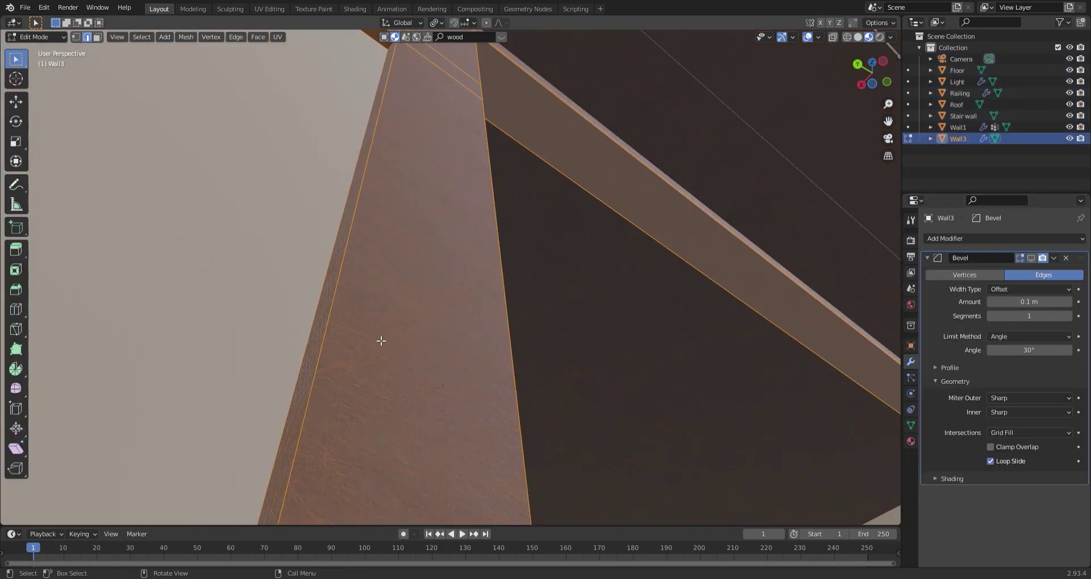
Step: Merge the wall's overlapping vertices by distance
middle_click_drag(382, 341, 590, 497)
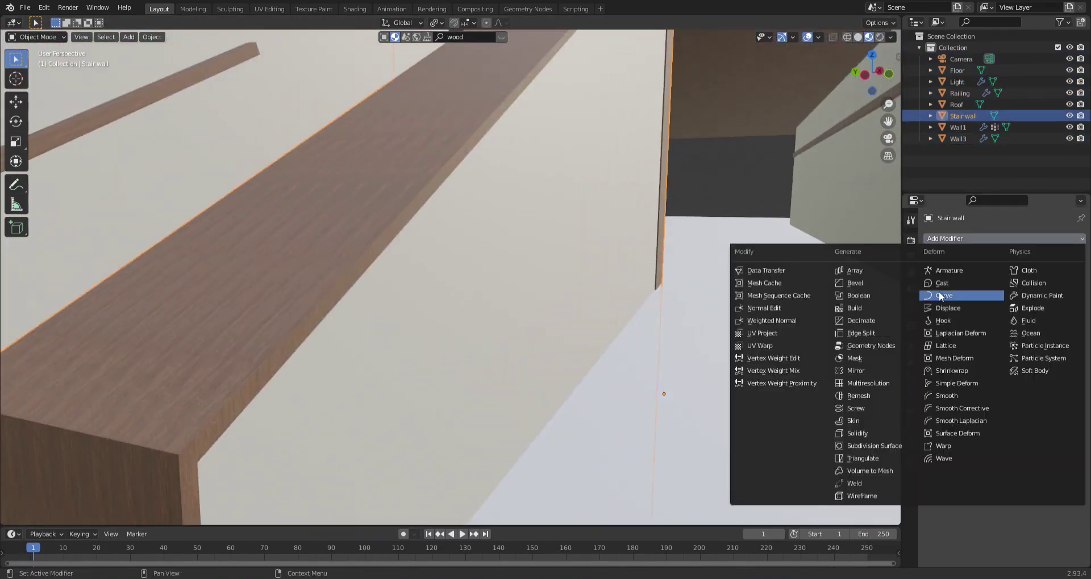
key("ctrl+a")
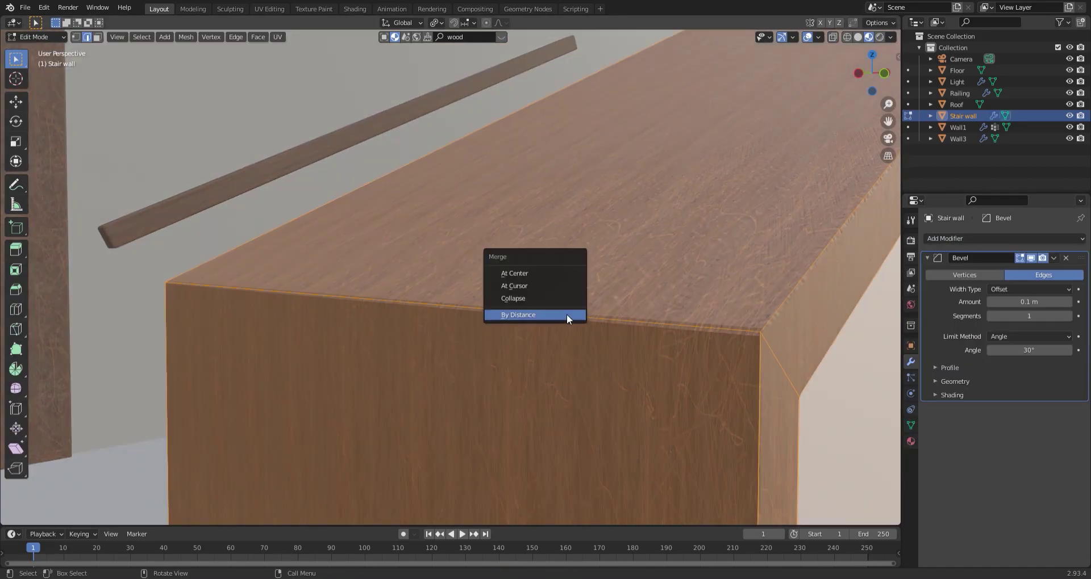
left_click(567, 315)
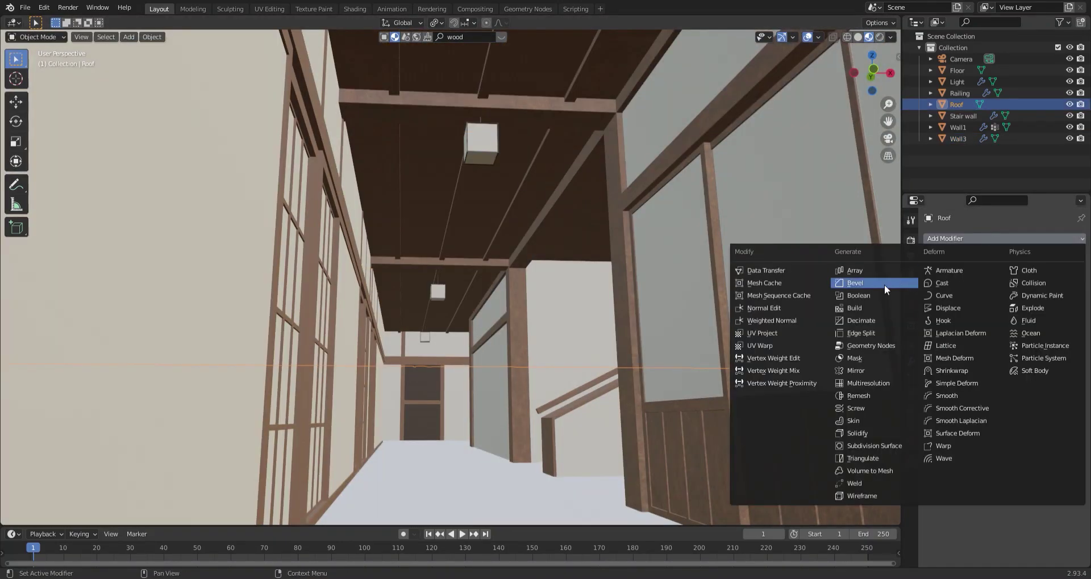
Step: Add a Bevel modifier to the roof with Clamp Overlap off and a new amount
left_click(884, 287)
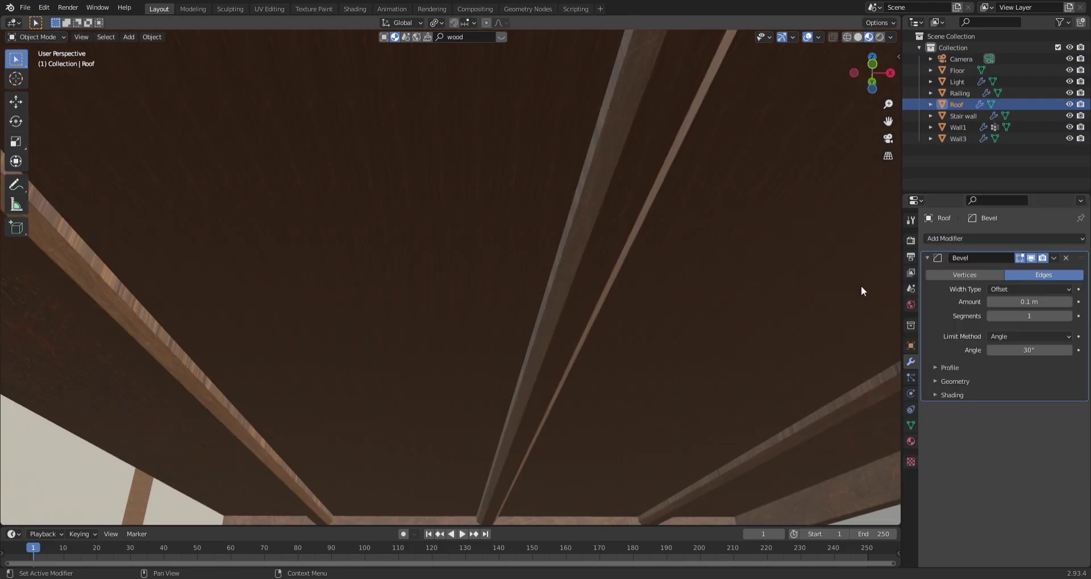
left_click(955, 381)
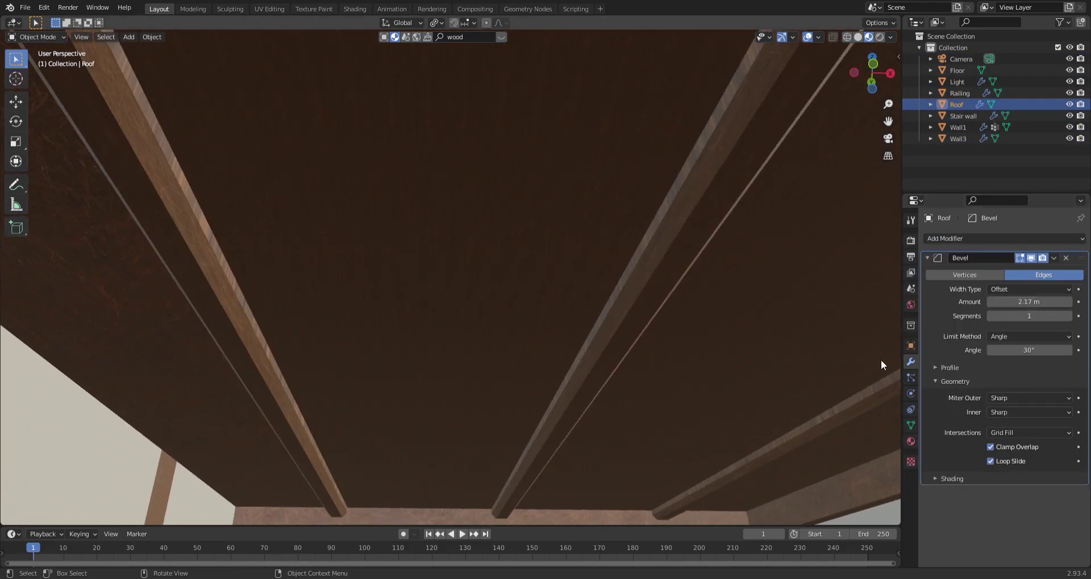
left_click(990, 447)
double_click(1029, 301)
type("0")
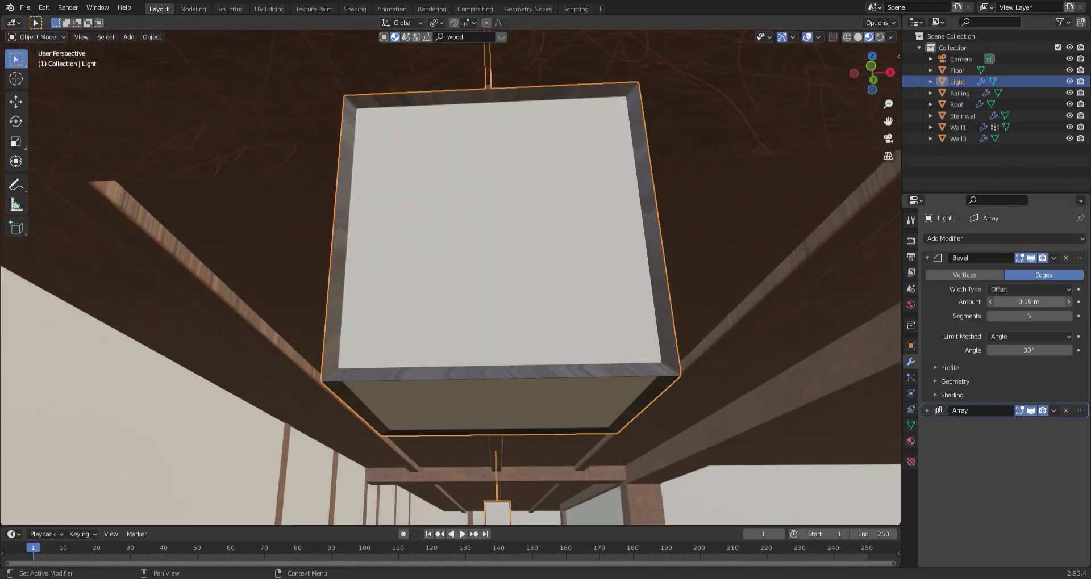
Step: Add a Bevel modifier to the lantern, set its amount, and save the file
left_click(927, 411, "ctrl")
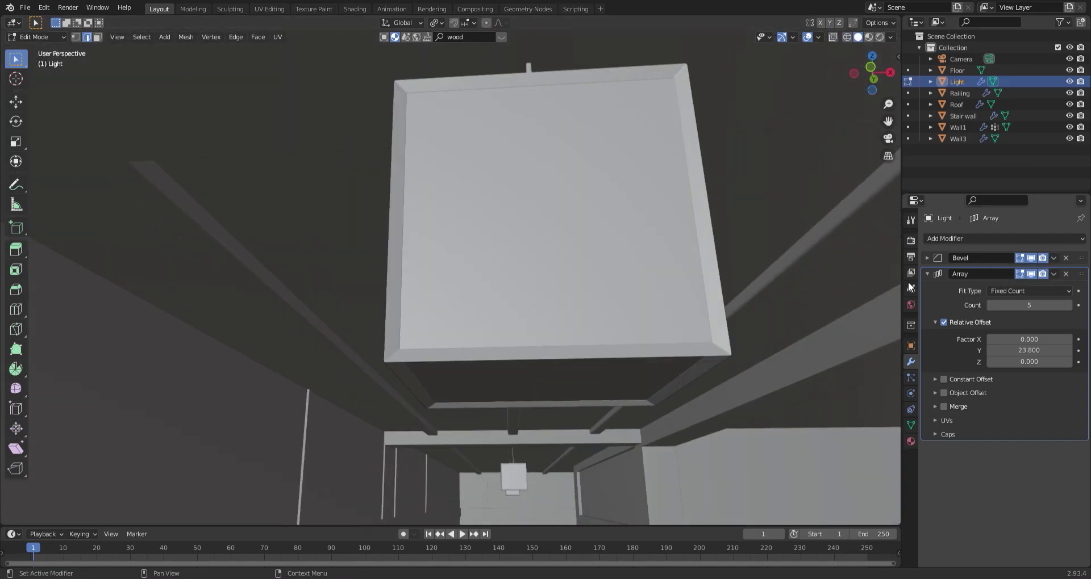
left_click(965, 239)
left_click(875, 283)
left_click(933, 393, "ctrl")
left_click_drag(1017, 318, 1030, 317)
key("ctrl+s")
mouse_move(682, 341)
middle_mouse_down()
mouse_move(592, 362)
mouse_move(516, 319)
mouse_move(518, 296)
middle_mouse_up()
Step: Move the lantern's Bevel modifier above its Array modifier
key("Tab")
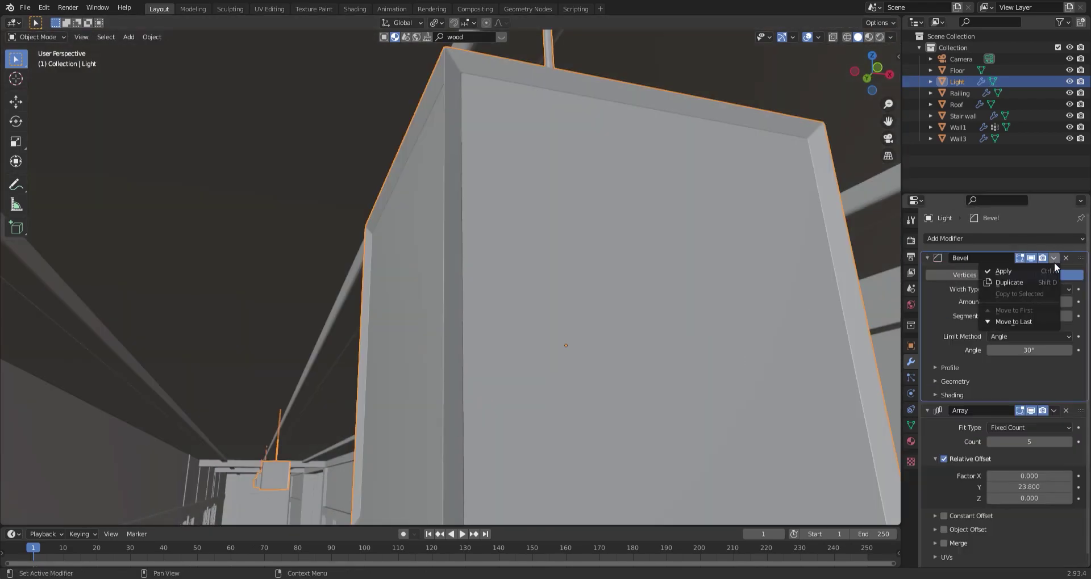
key("Tab")
left_click(1040, 302)
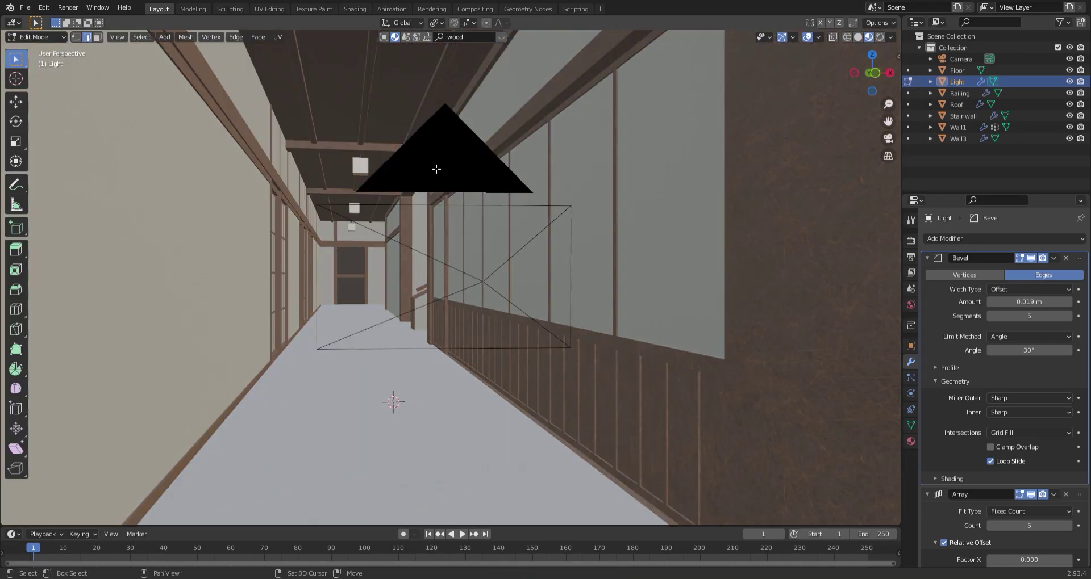
key("KP_Decimal")
key("shift+a")
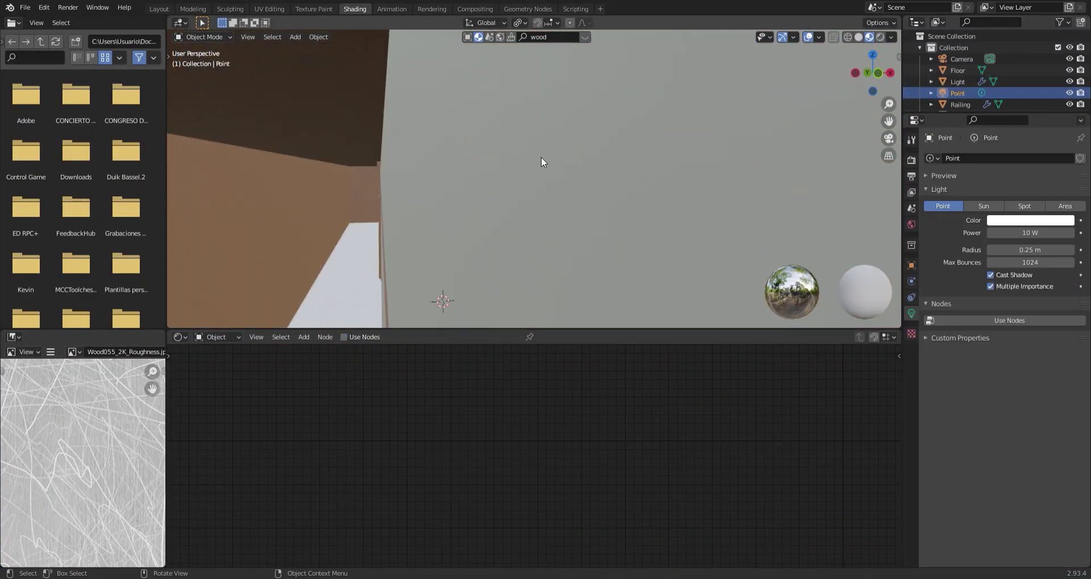
Step: Set the Window material's Subsurface to 1 with a pale cream colour, then select the Point light
left_click(956, 81)
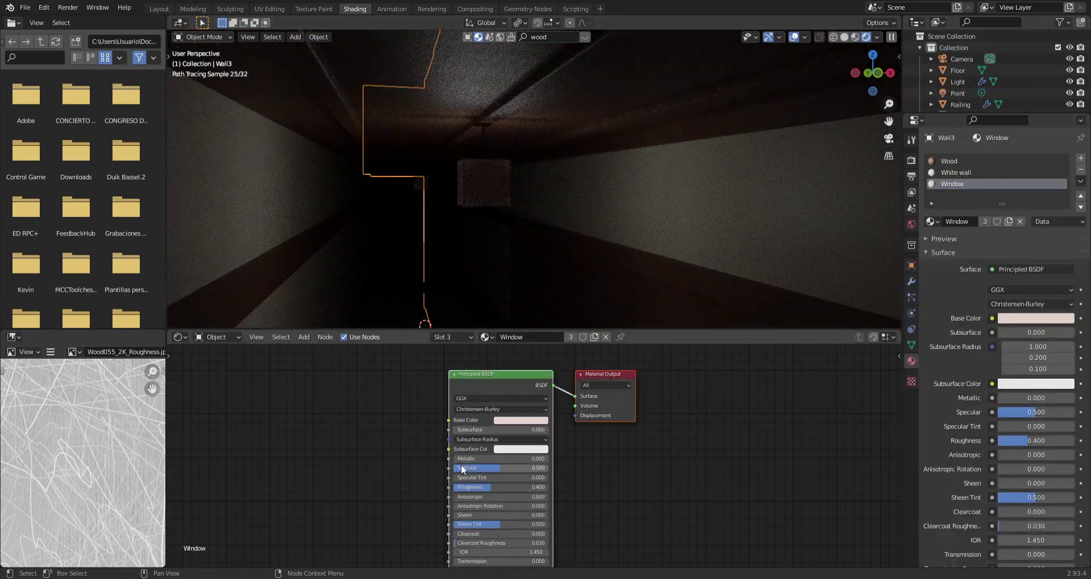
left_click_drag(472, 430, 549, 430)
scroll(462, 469, "up", 3)
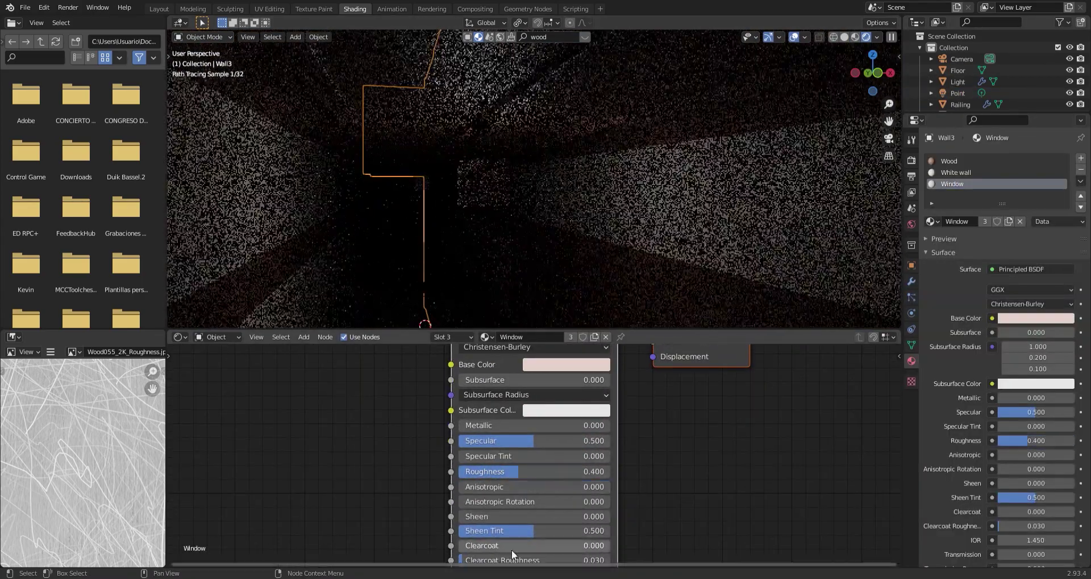
key("ctrl+v")
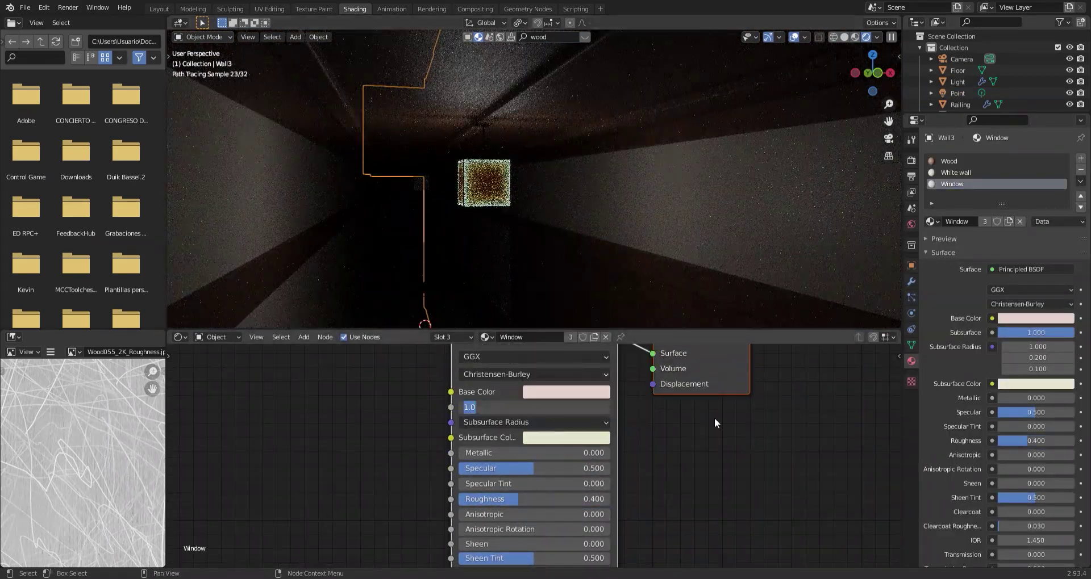
left_click(957, 93)
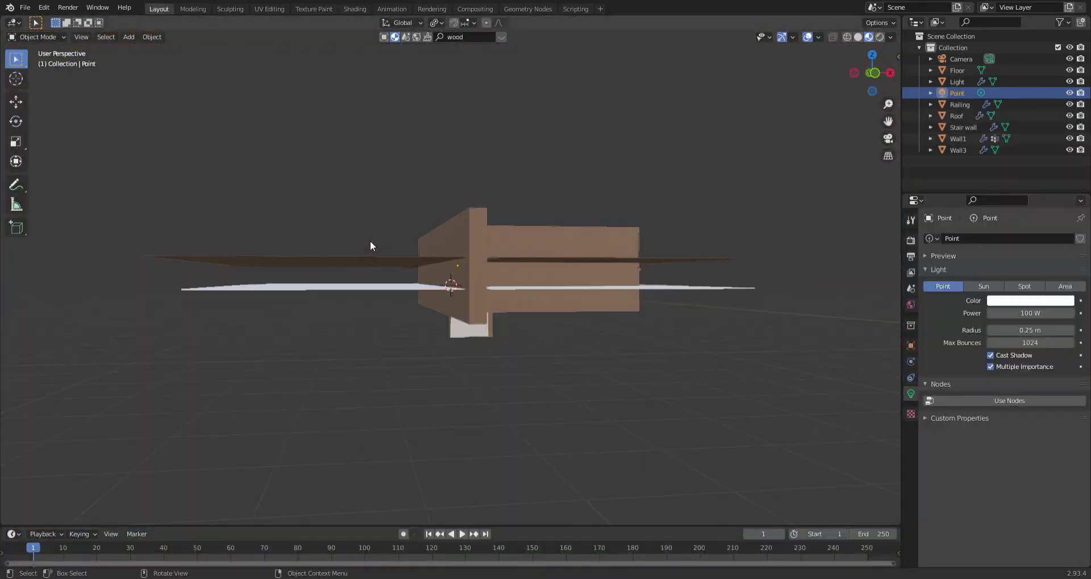
key("shift+grave")
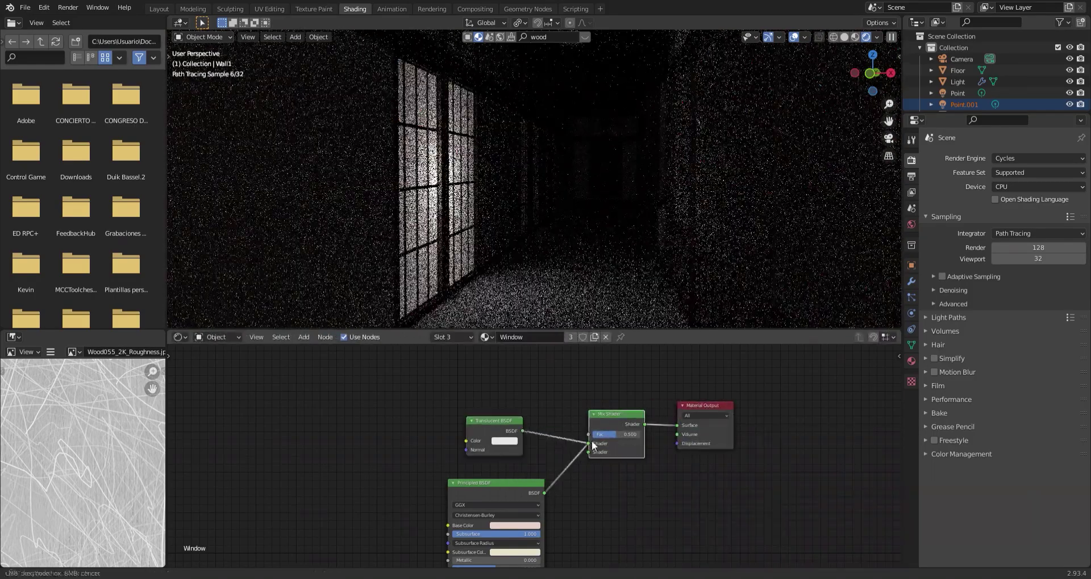
Step: Switch to solid shading and a top-down wireframe view of the corridor
key("z")
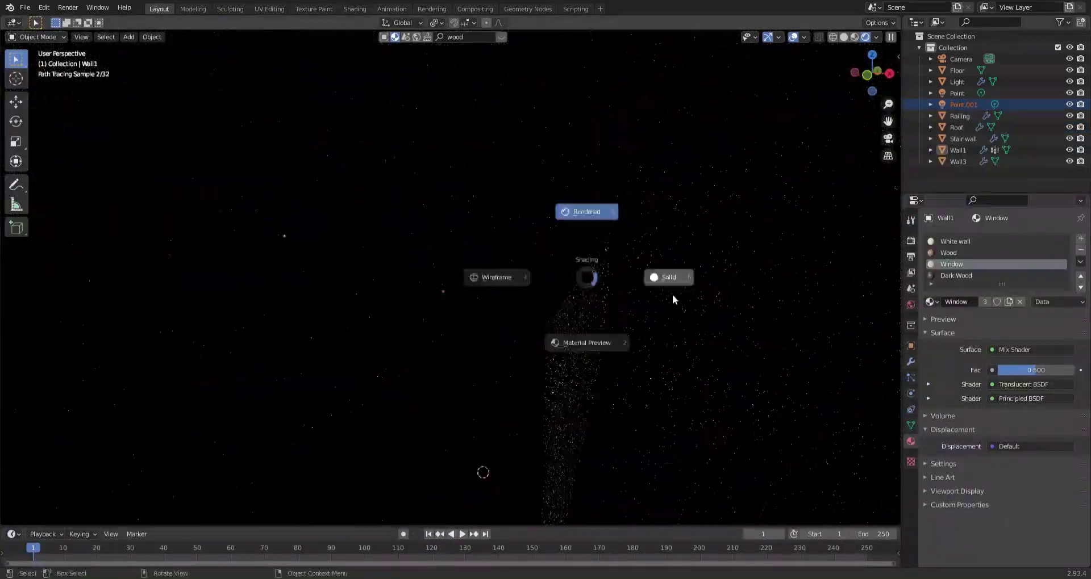
left_click(672, 295)
key("KP_7")
key("shift+z")
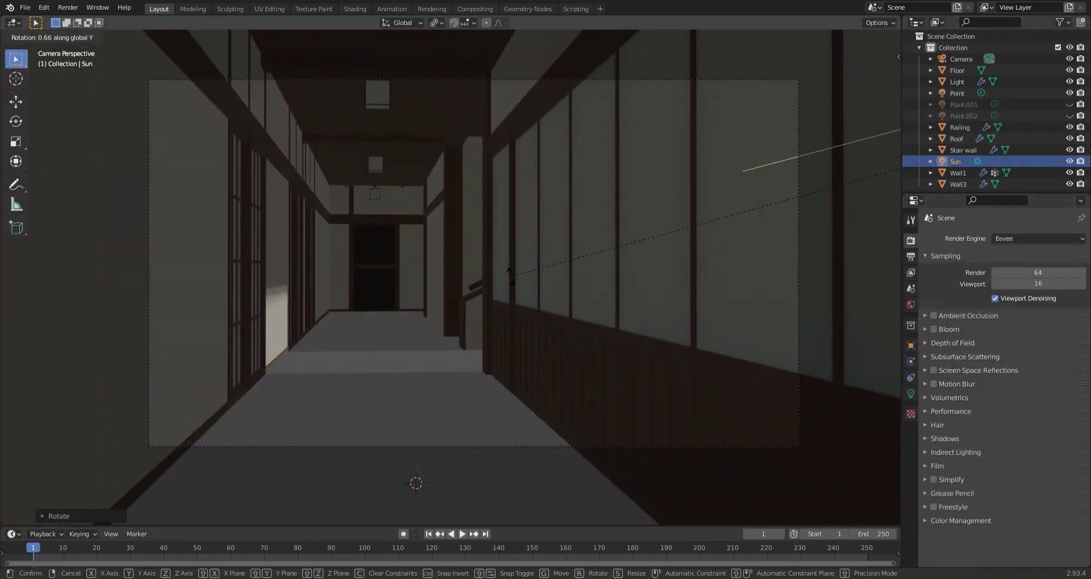
Step: Switch the render engine to Cycles and select the Point lamp for the view pie
left_click(911, 394)
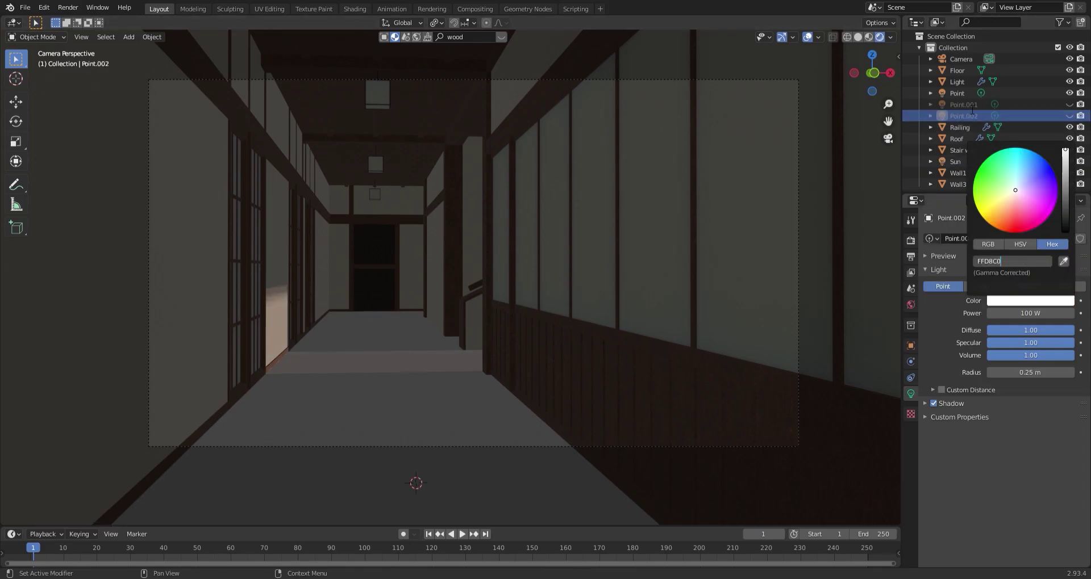
left_click(1003, 277)
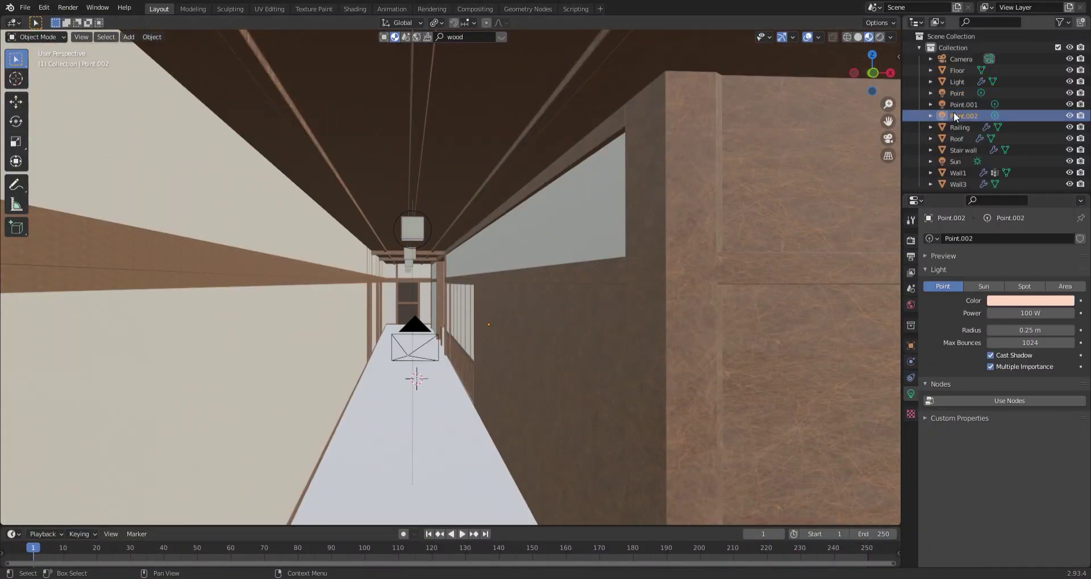
left_click(957, 93)
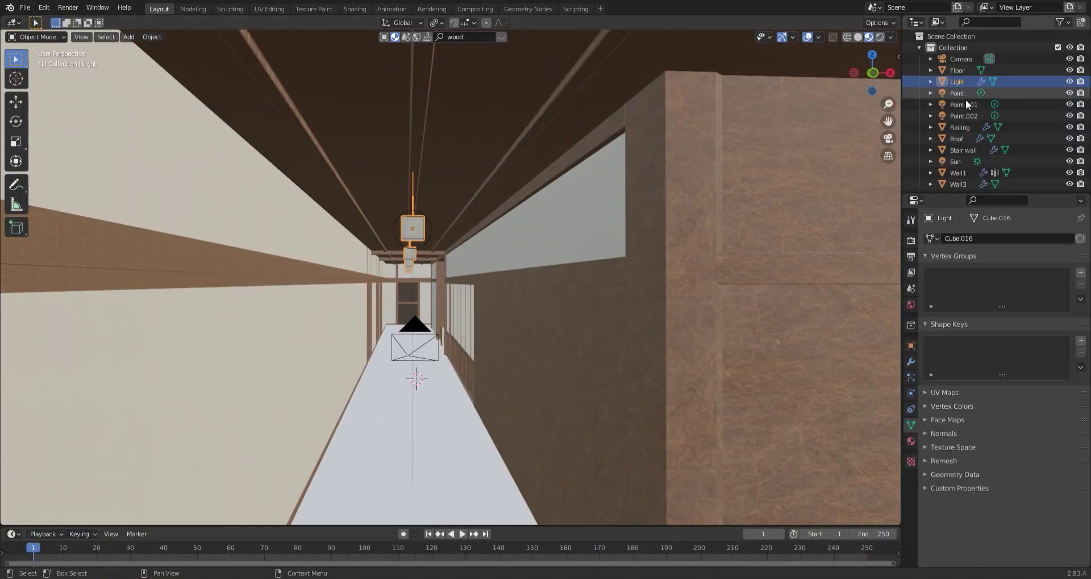
key("grave")
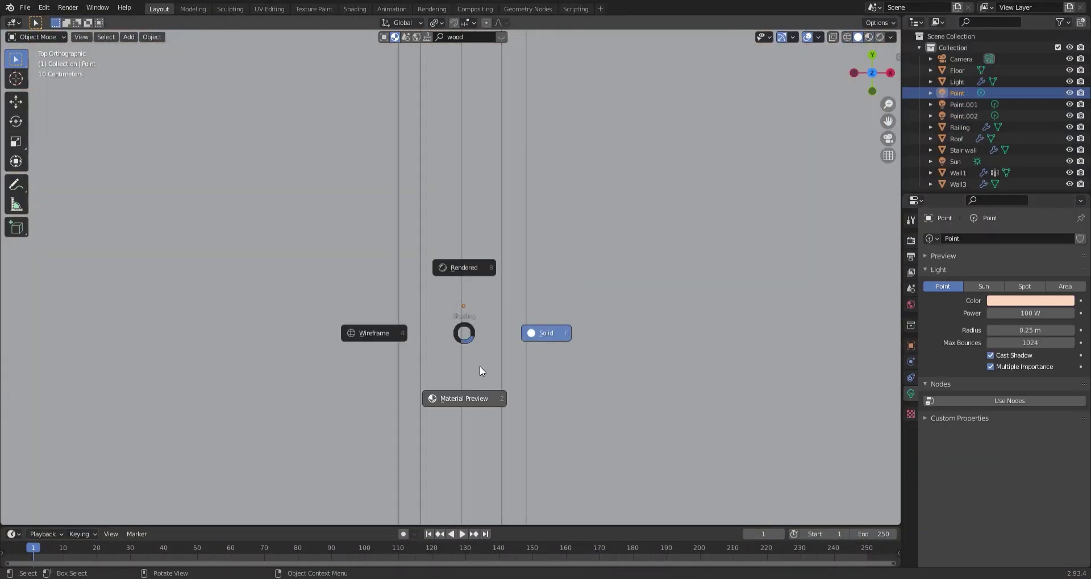
Step: Duplicate the point light along Y and preview the rendered lighting through the camera
left_click(511, 284)
key("shift+d")
key("y")
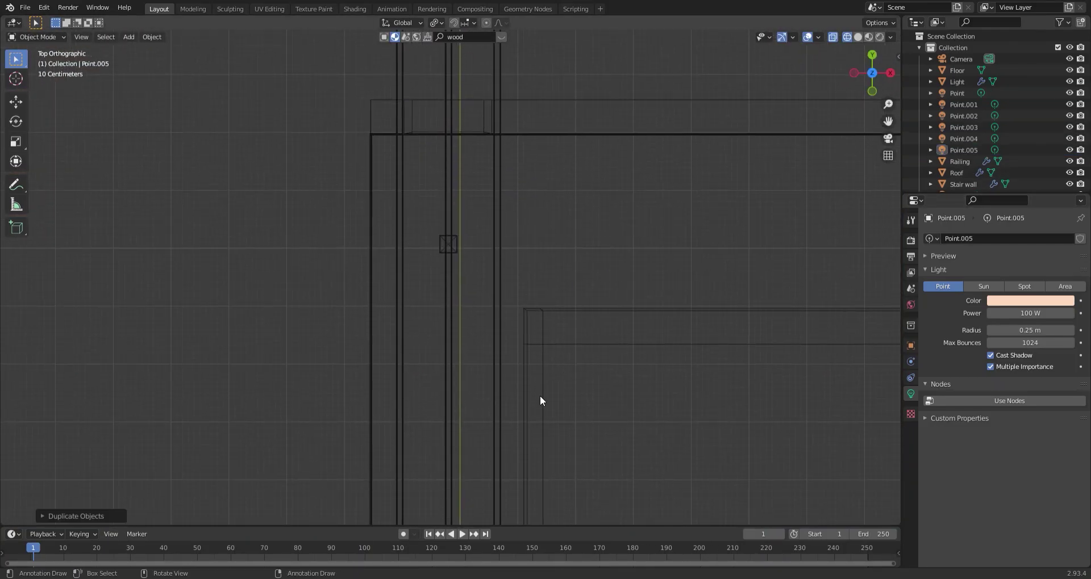
key("KP_0")
key("shift+z")
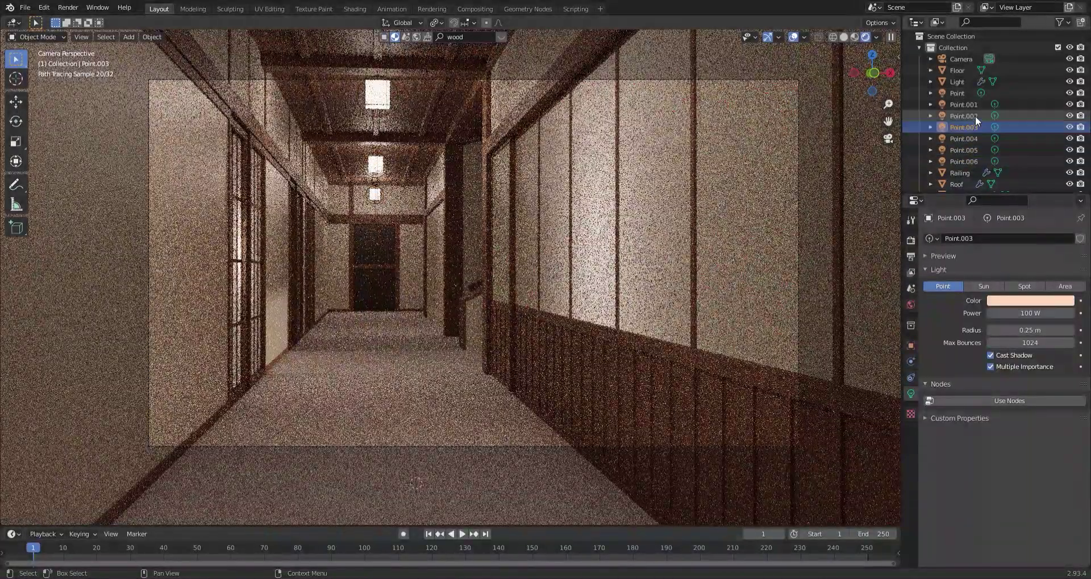
key("shift+z")
middle_click_drag(546, 214, 580, 321)
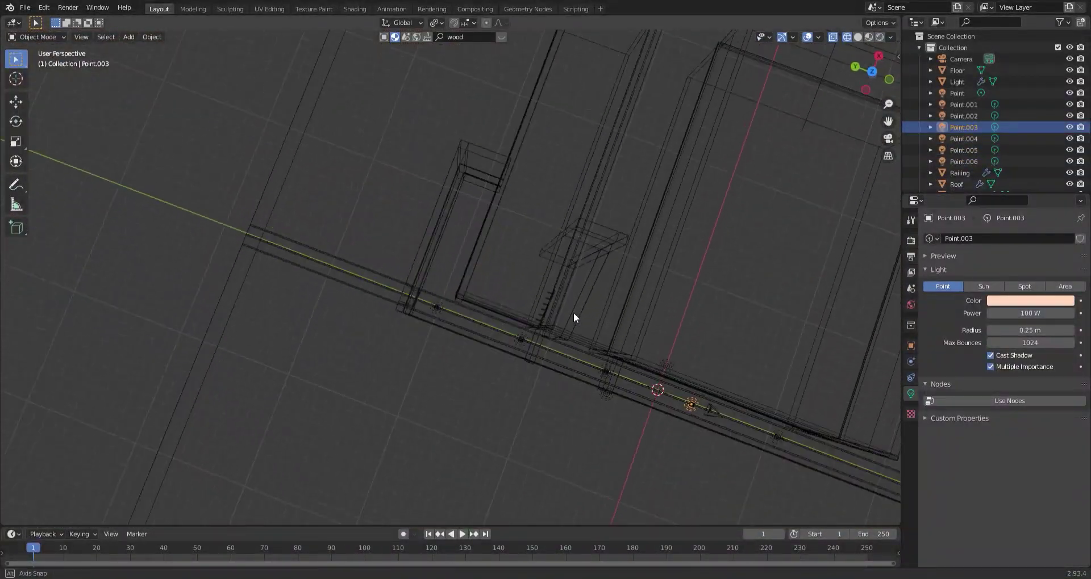
Step: Set a duplicated point light's power to 50 W and check the rendered camera view
left_click(959, 93)
left_click(1028, 310)
type("50")
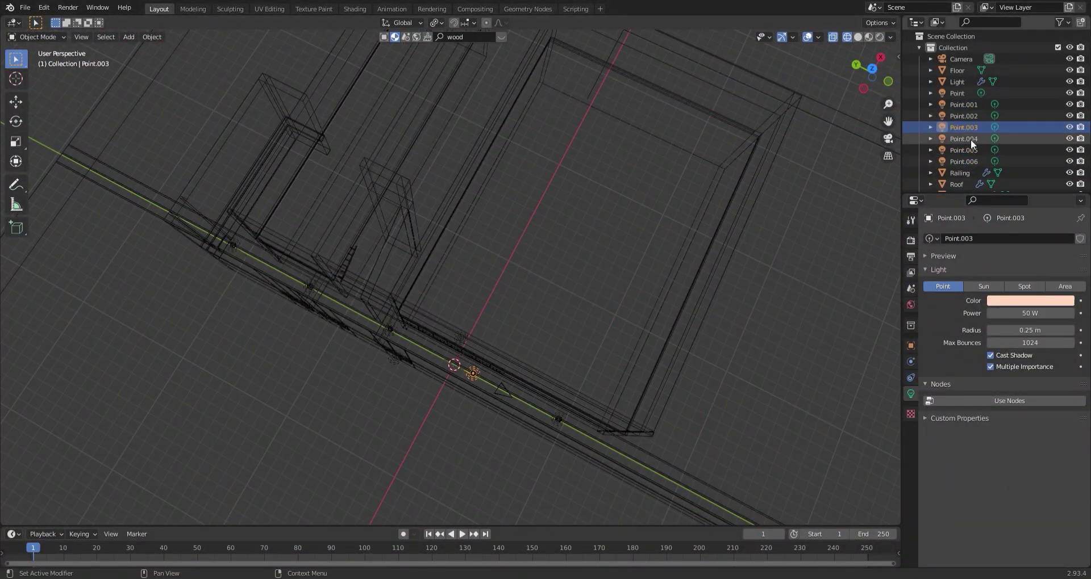
key("Return")
key("KP_0")
key("shift+z")
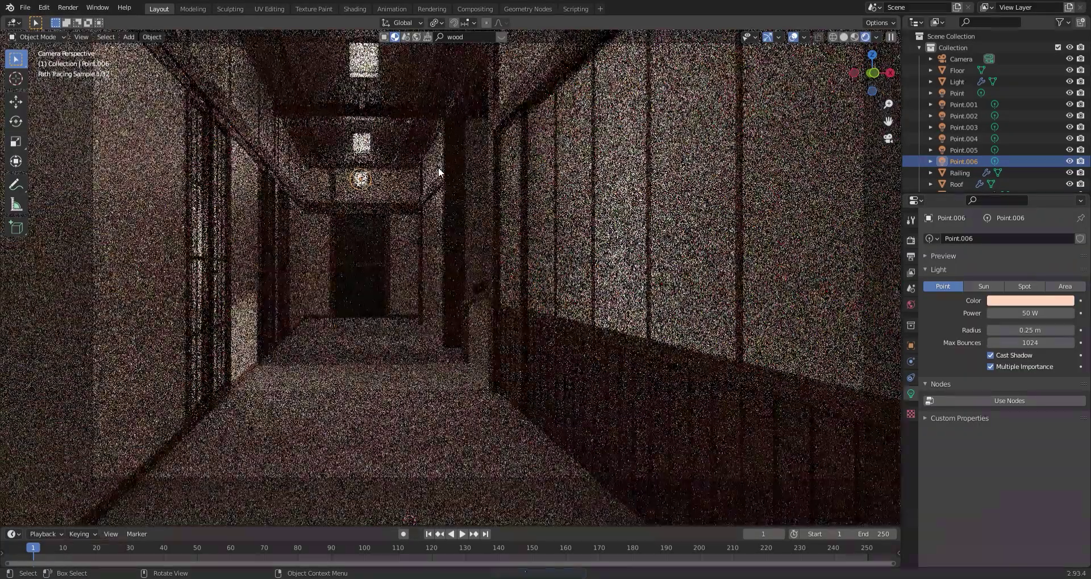
Step: Select the Sun and the Point.001 light in the outliner to compare the lamps
left_click(956, 159)
scroll(965, 114, "up", 5)
left_click(1069, 113)
scroll(1056, 131, "down", 2)
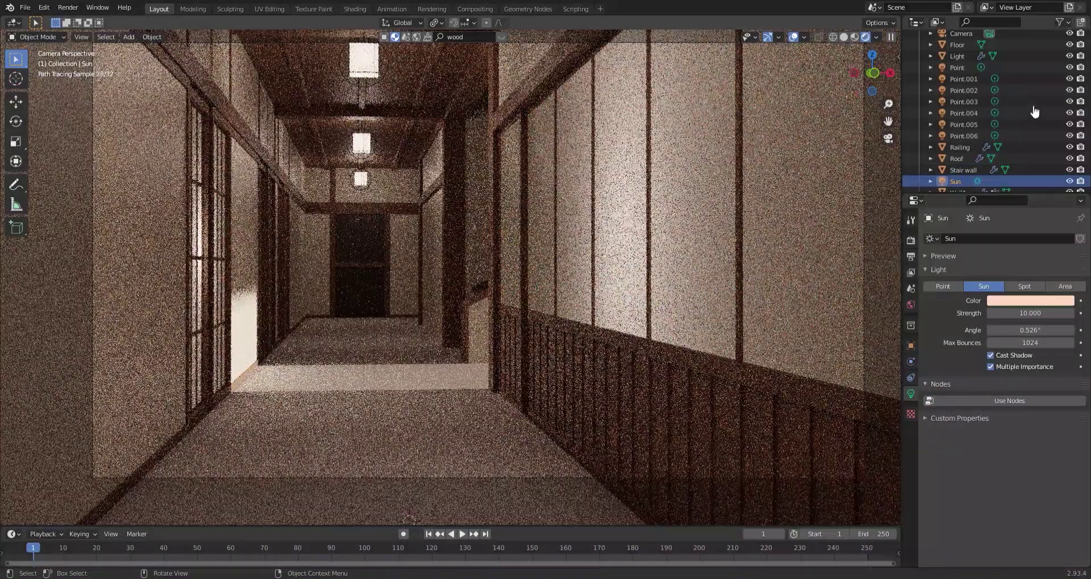
left_click(962, 79)
key("shift+z")
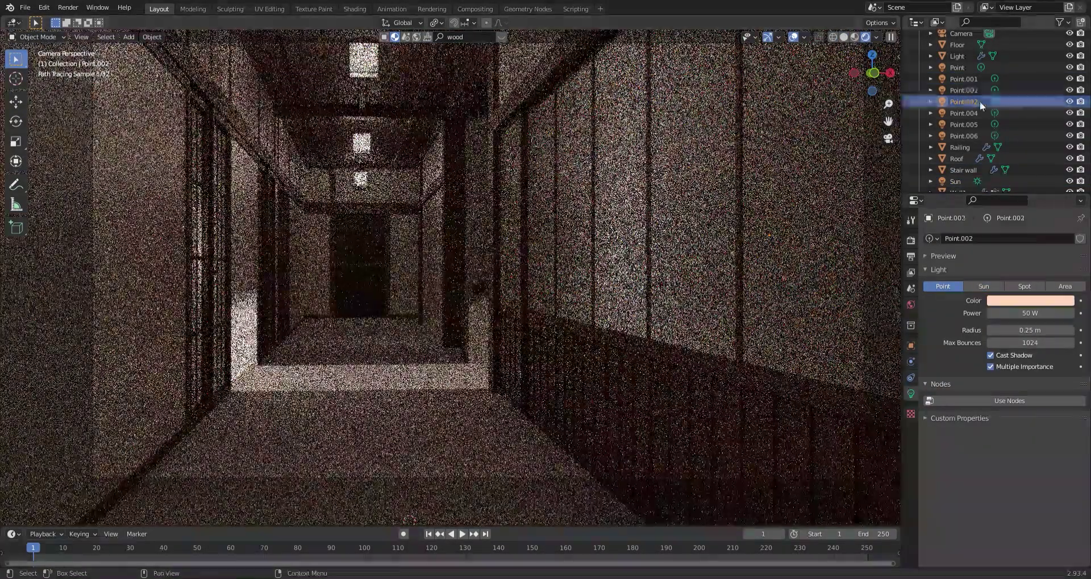
Step: Lower Point.004's power to 10 W and zoom in on Point.003
left_click(963, 113)
double_click(1030, 313)
type("10")
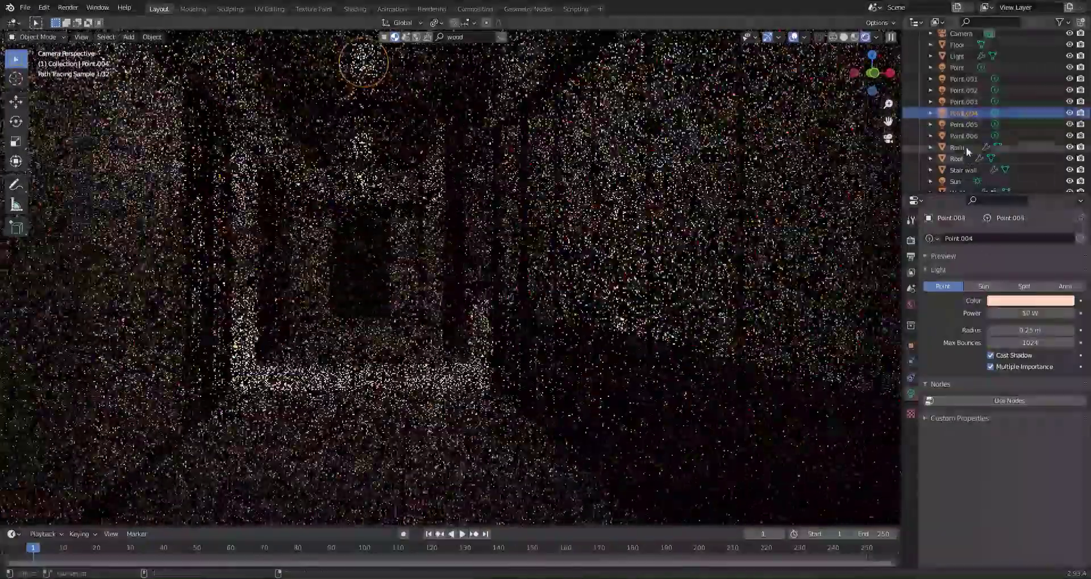
left_click(964, 102)
key("shift+z")
key("KP_Decimal")
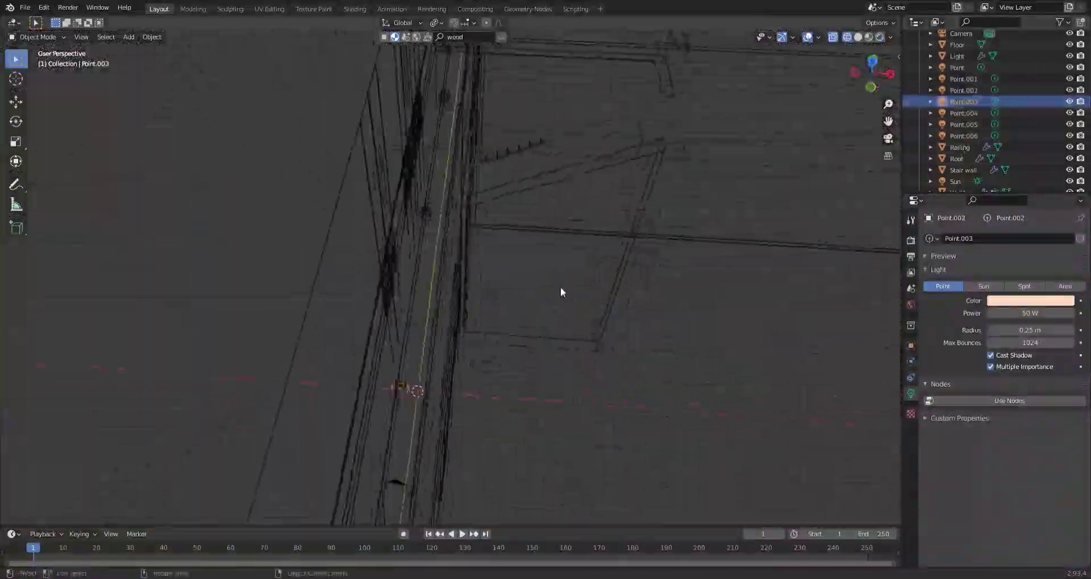
key("shift+z")
Step: Inspect the Sun lamp's colour, confirm the 10 W power, and save the file
left_click(1029, 300)
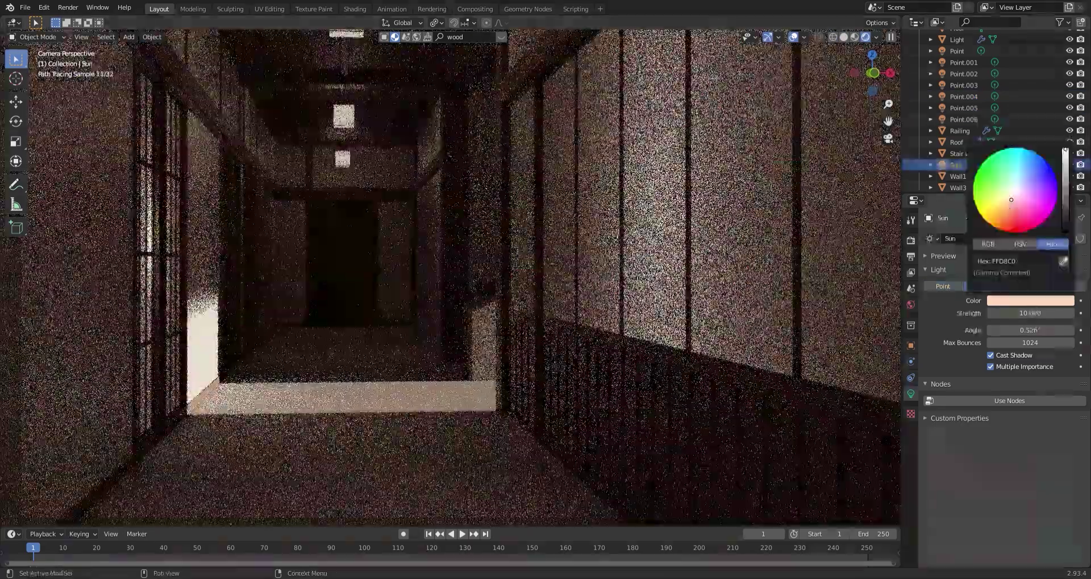
left_click(955, 164)
left_click(1029, 300)
key("ctrl+s")
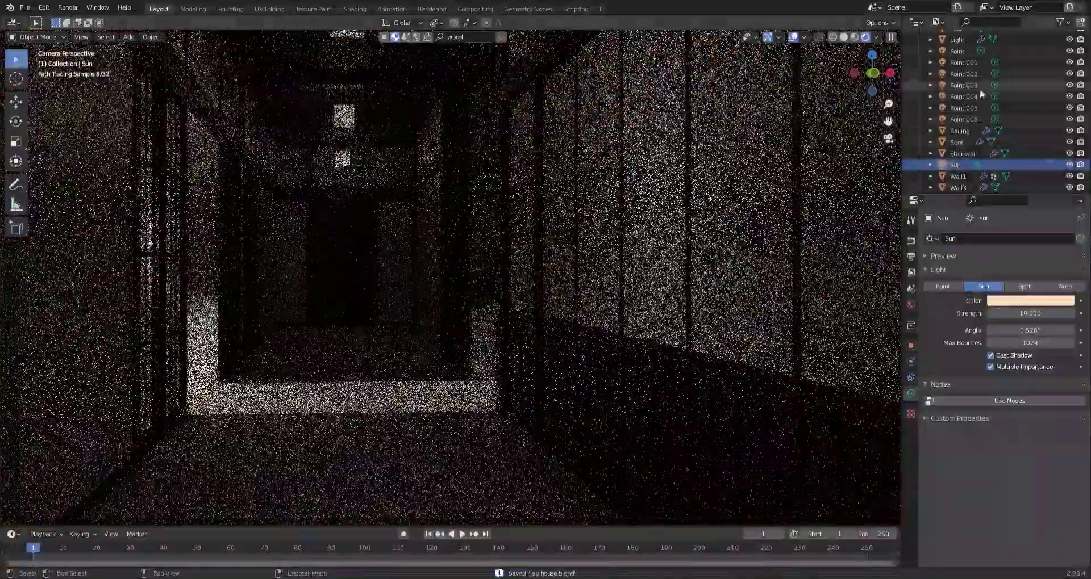
key("Return")
left_click(965, 107)
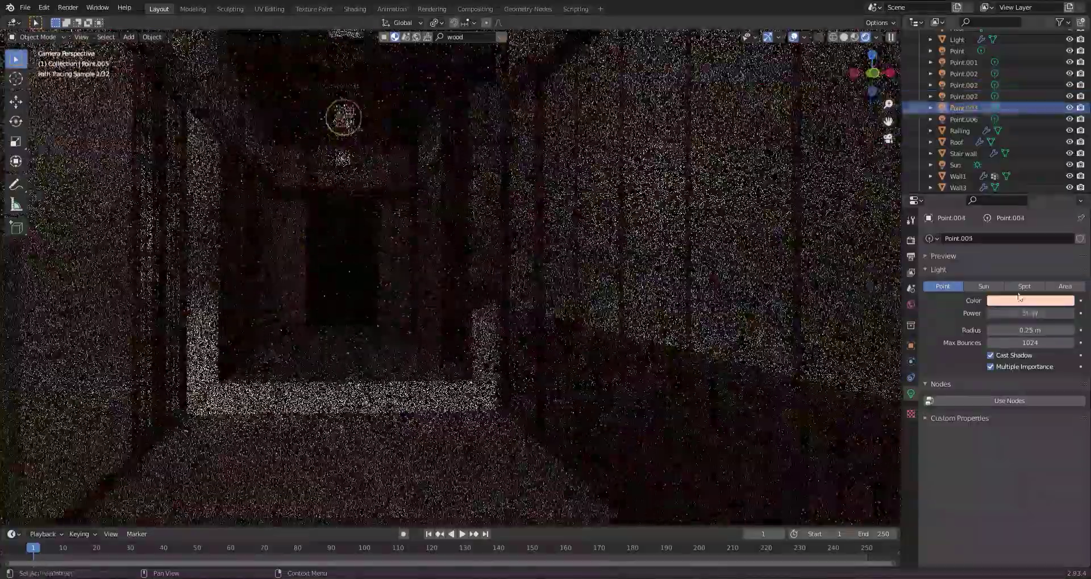
Step: Set the Cycles render device to GPU Compute, save, and view the scene top-down in X-ray
middle_click_drag(554, 300, 475, 243)
left_click(910, 239)
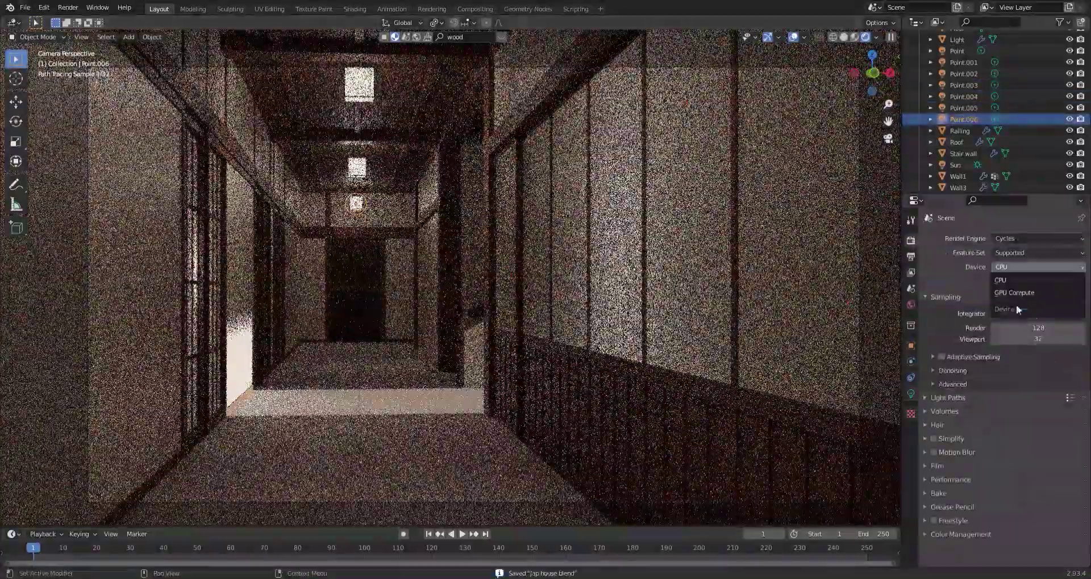
key("KP_0")
key("ctrl+s")
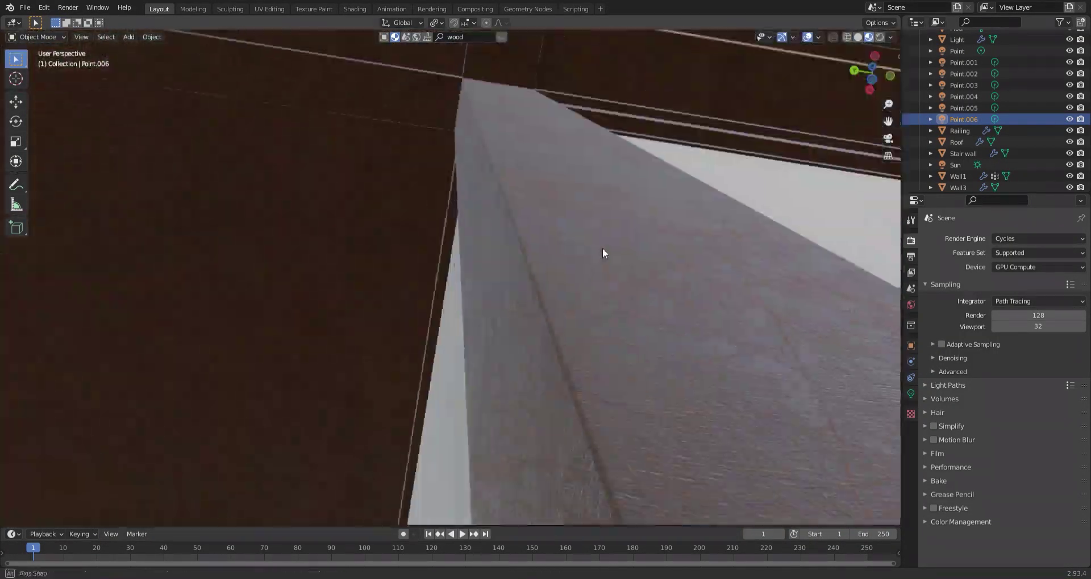
key("KP_7")
key("alt+z")
left_click(448, 274)
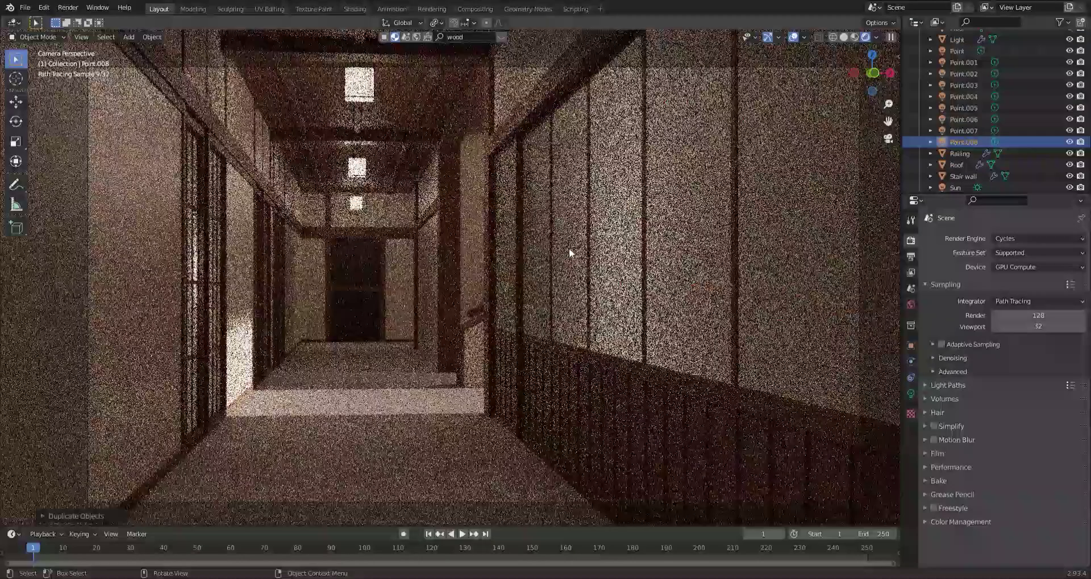
Step: Preview the corridor rendered through the camera and save the blend file
middle_click_drag(568, 248, 620, 299)
left_click(567, 267)
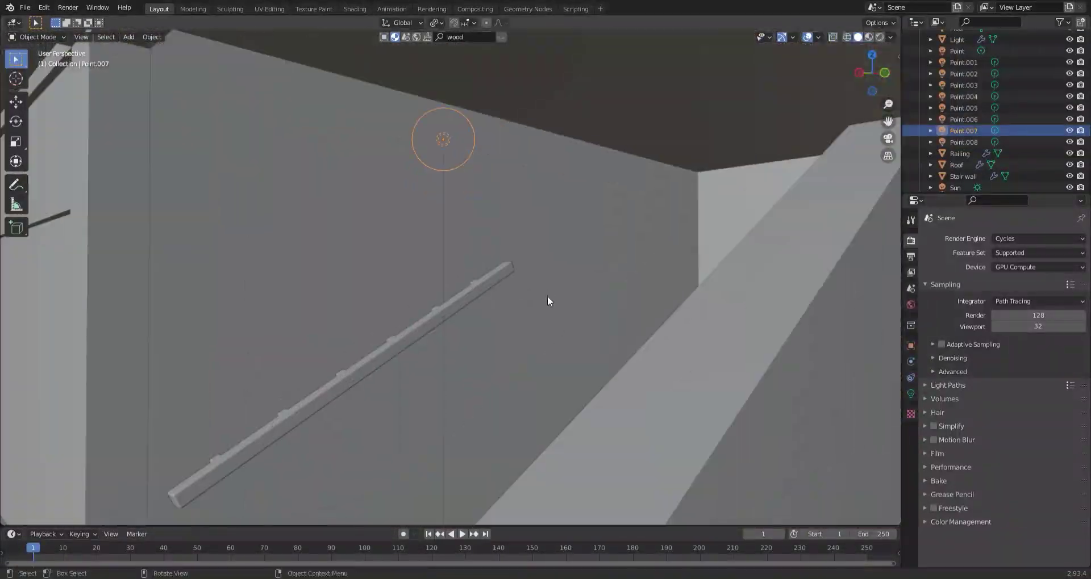
key("KP_0")
key("ctrl+s")
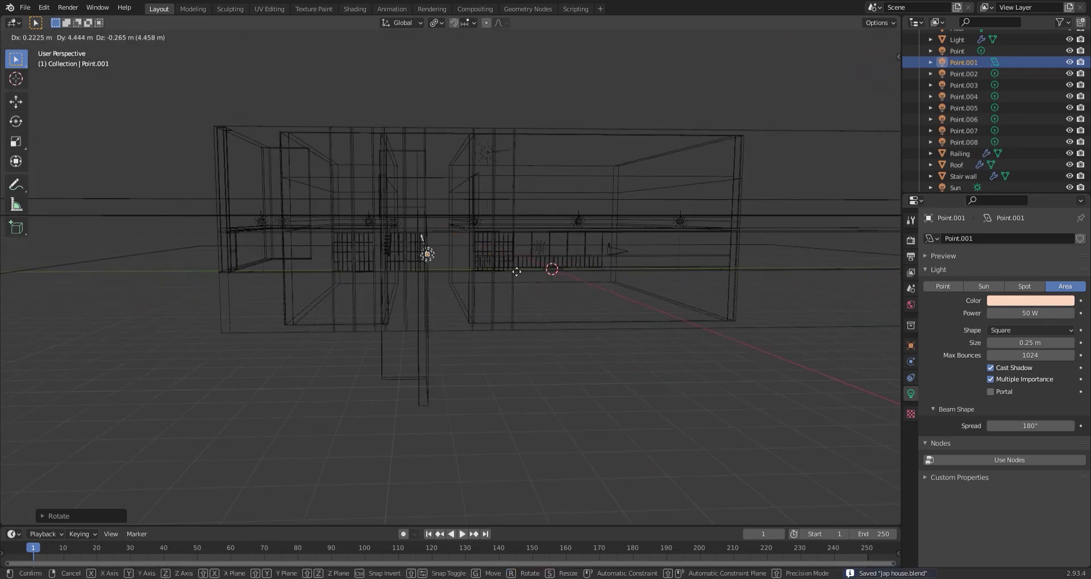
Step: Stretch the area light along Y across the windows, reposition it, and raise its power
key("y")
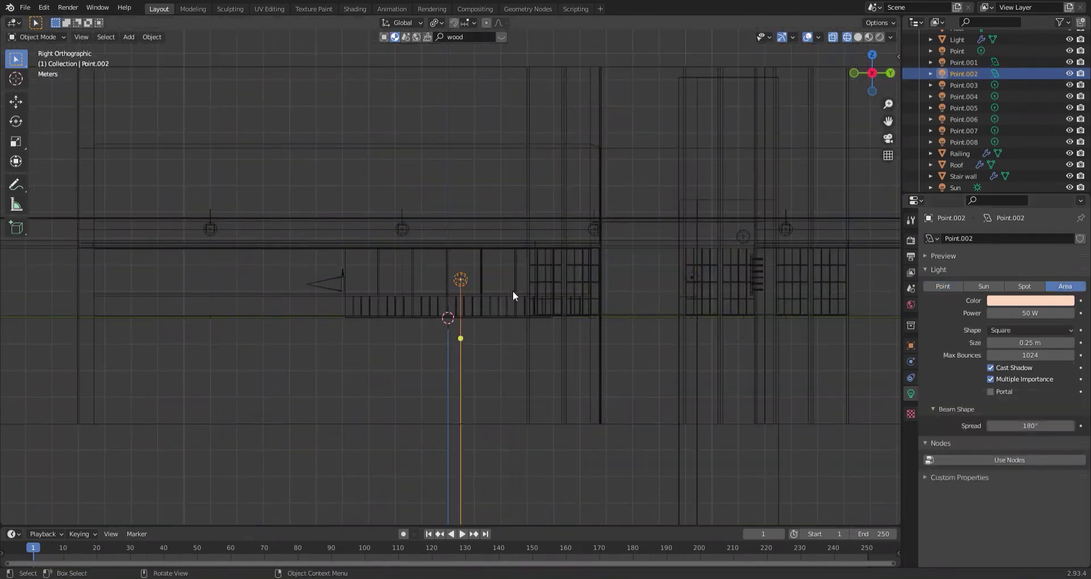
key("s")
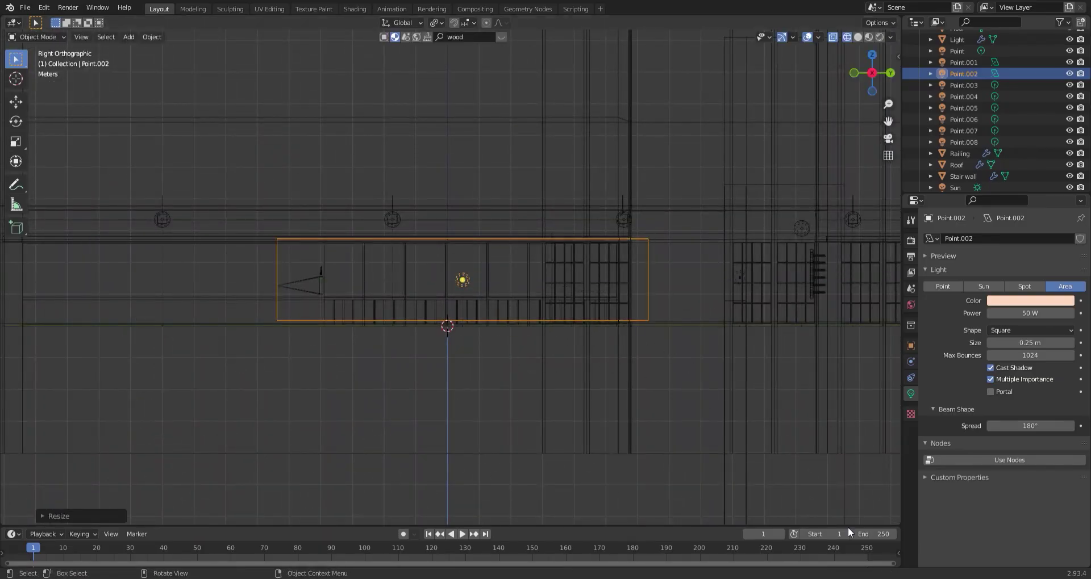
key("KP_0")
key("g")
left_click(727, 261)
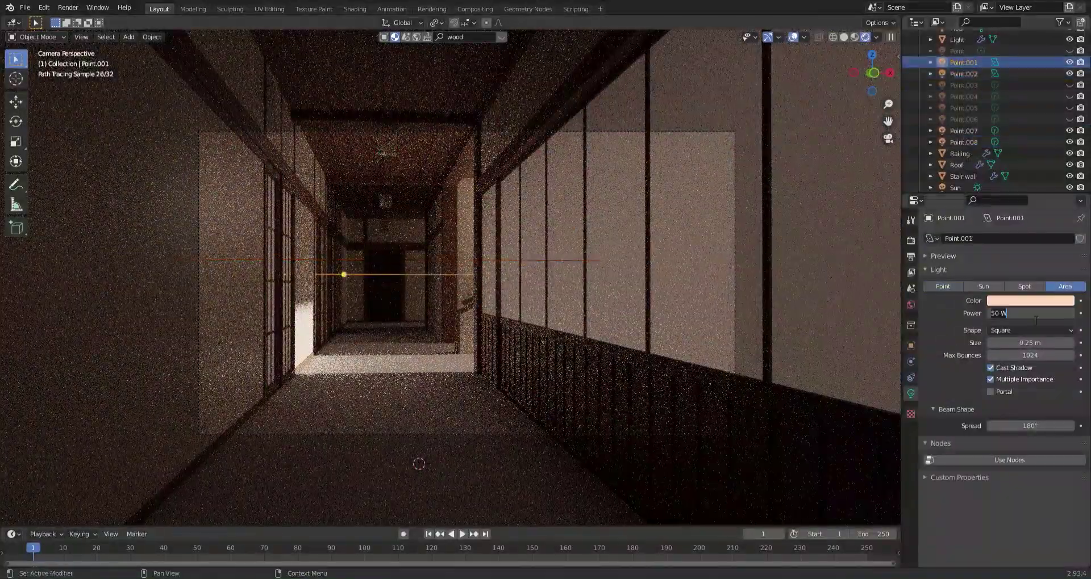
key("Home")
type("2")
key("Return")
Step: Hide two extra lights and the Sun, then go to the World settings
left_click(1069, 130)
left_click(1069, 142)
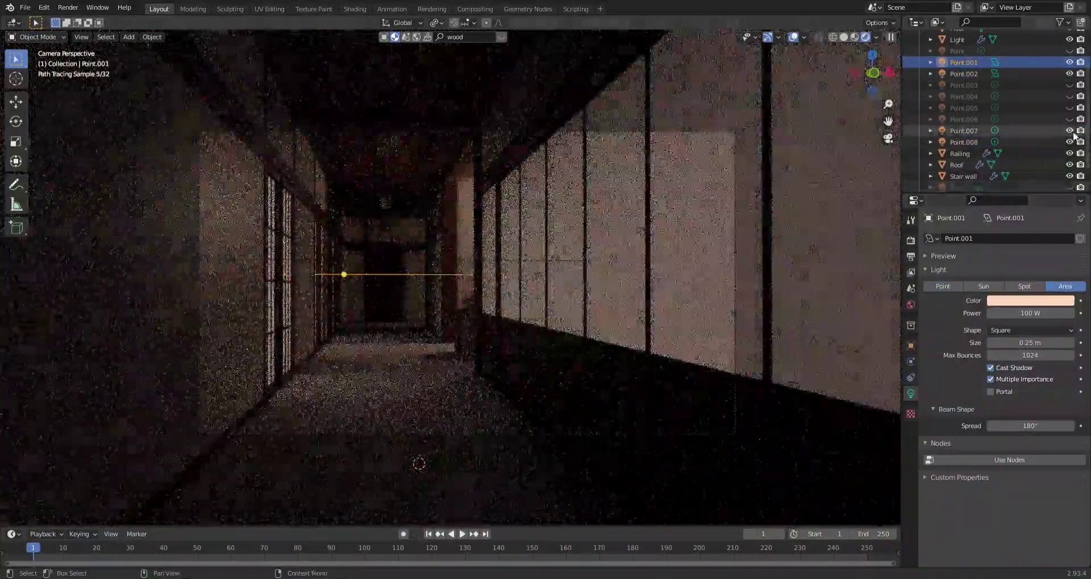
left_click(1069, 187)
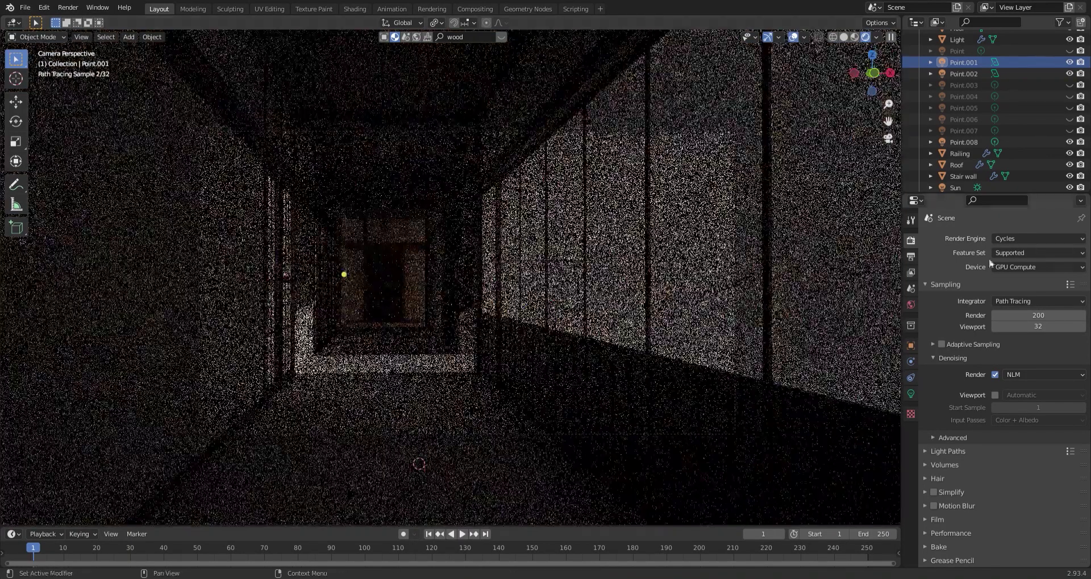
left_click(911, 305)
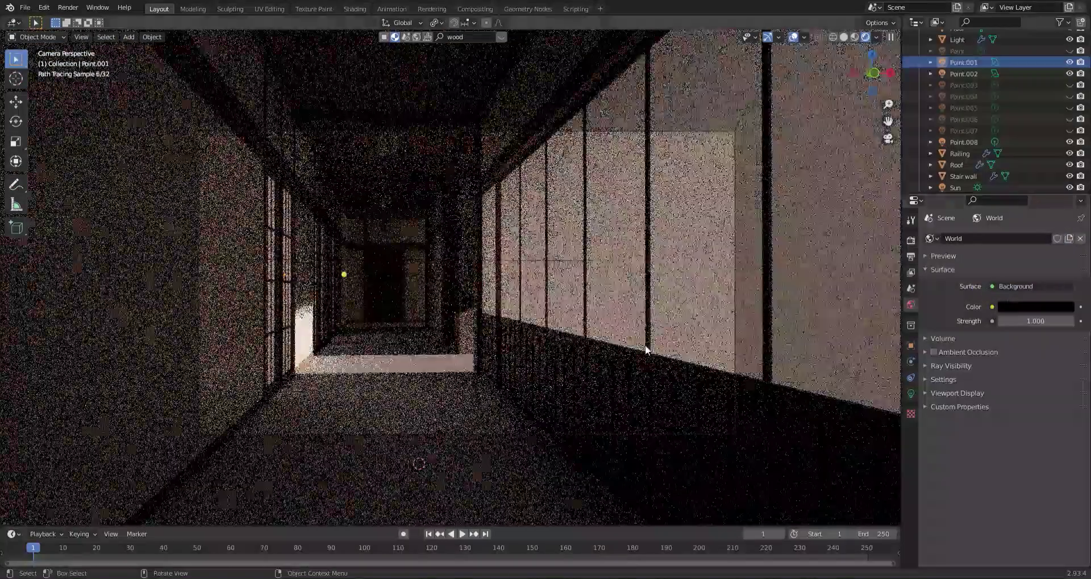